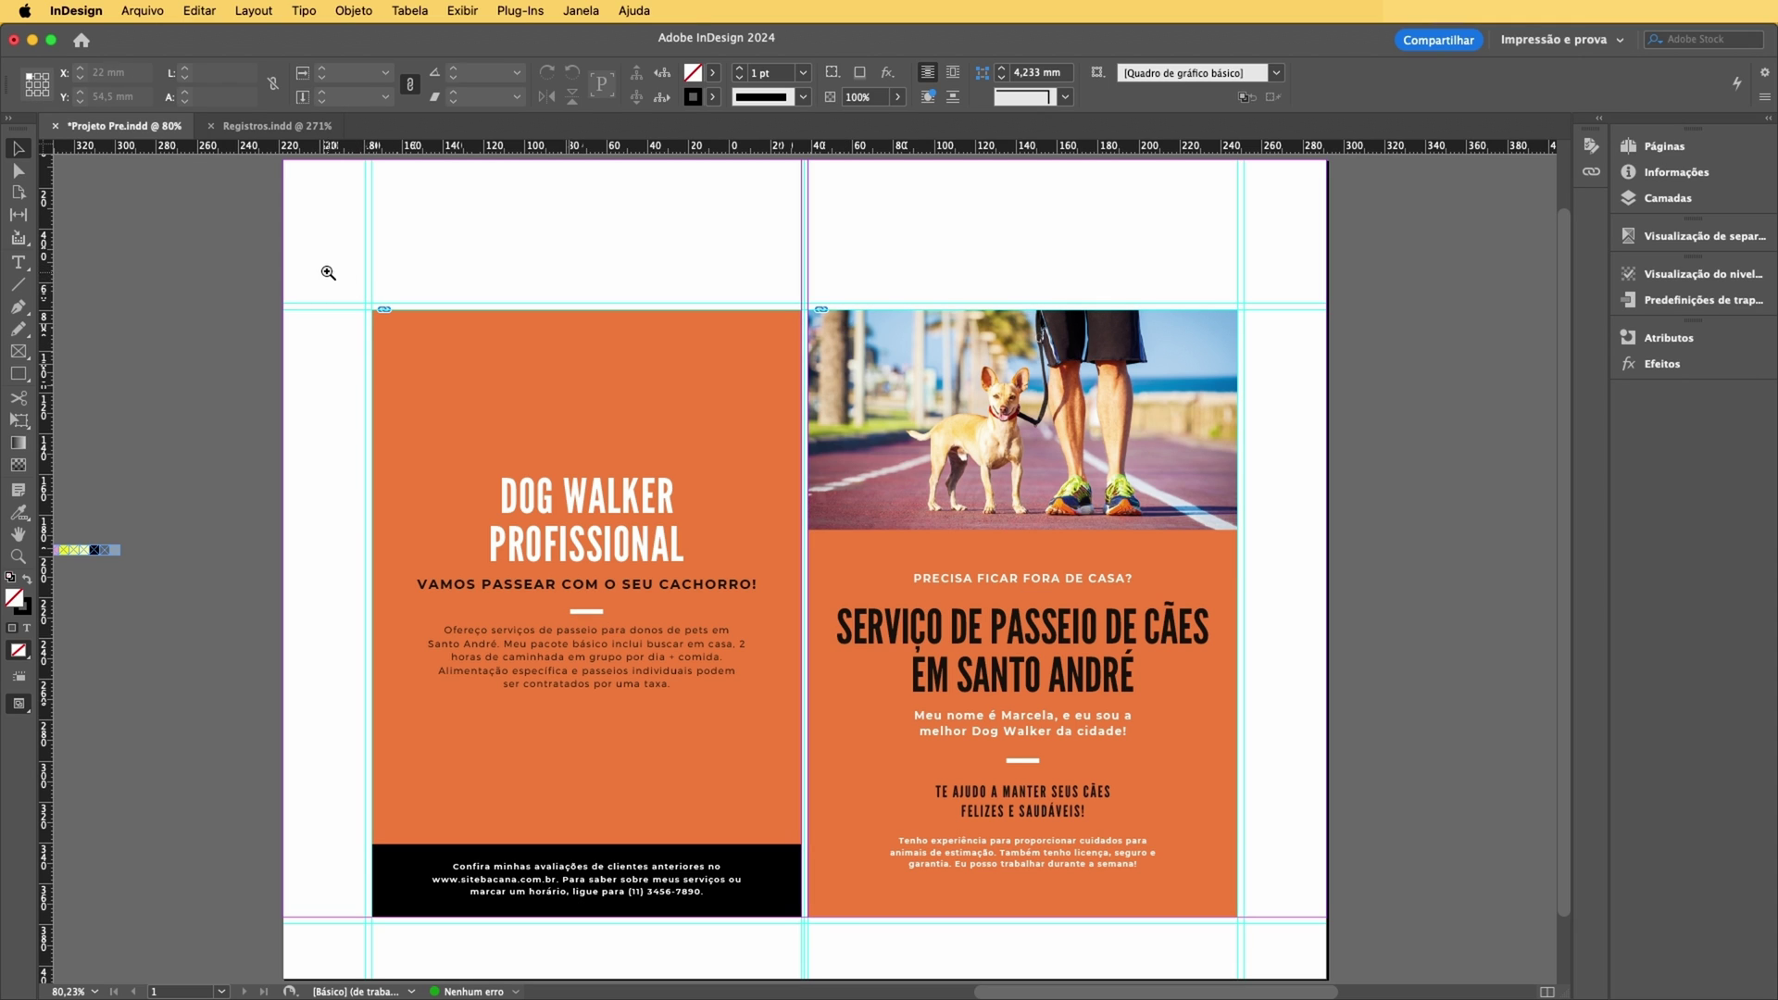
- Extend the left flyer's frame to the bleed guides at its top-left and bottom-right corners, making it 214.5 × 303 mm
drag(326, 270, 478, 407)
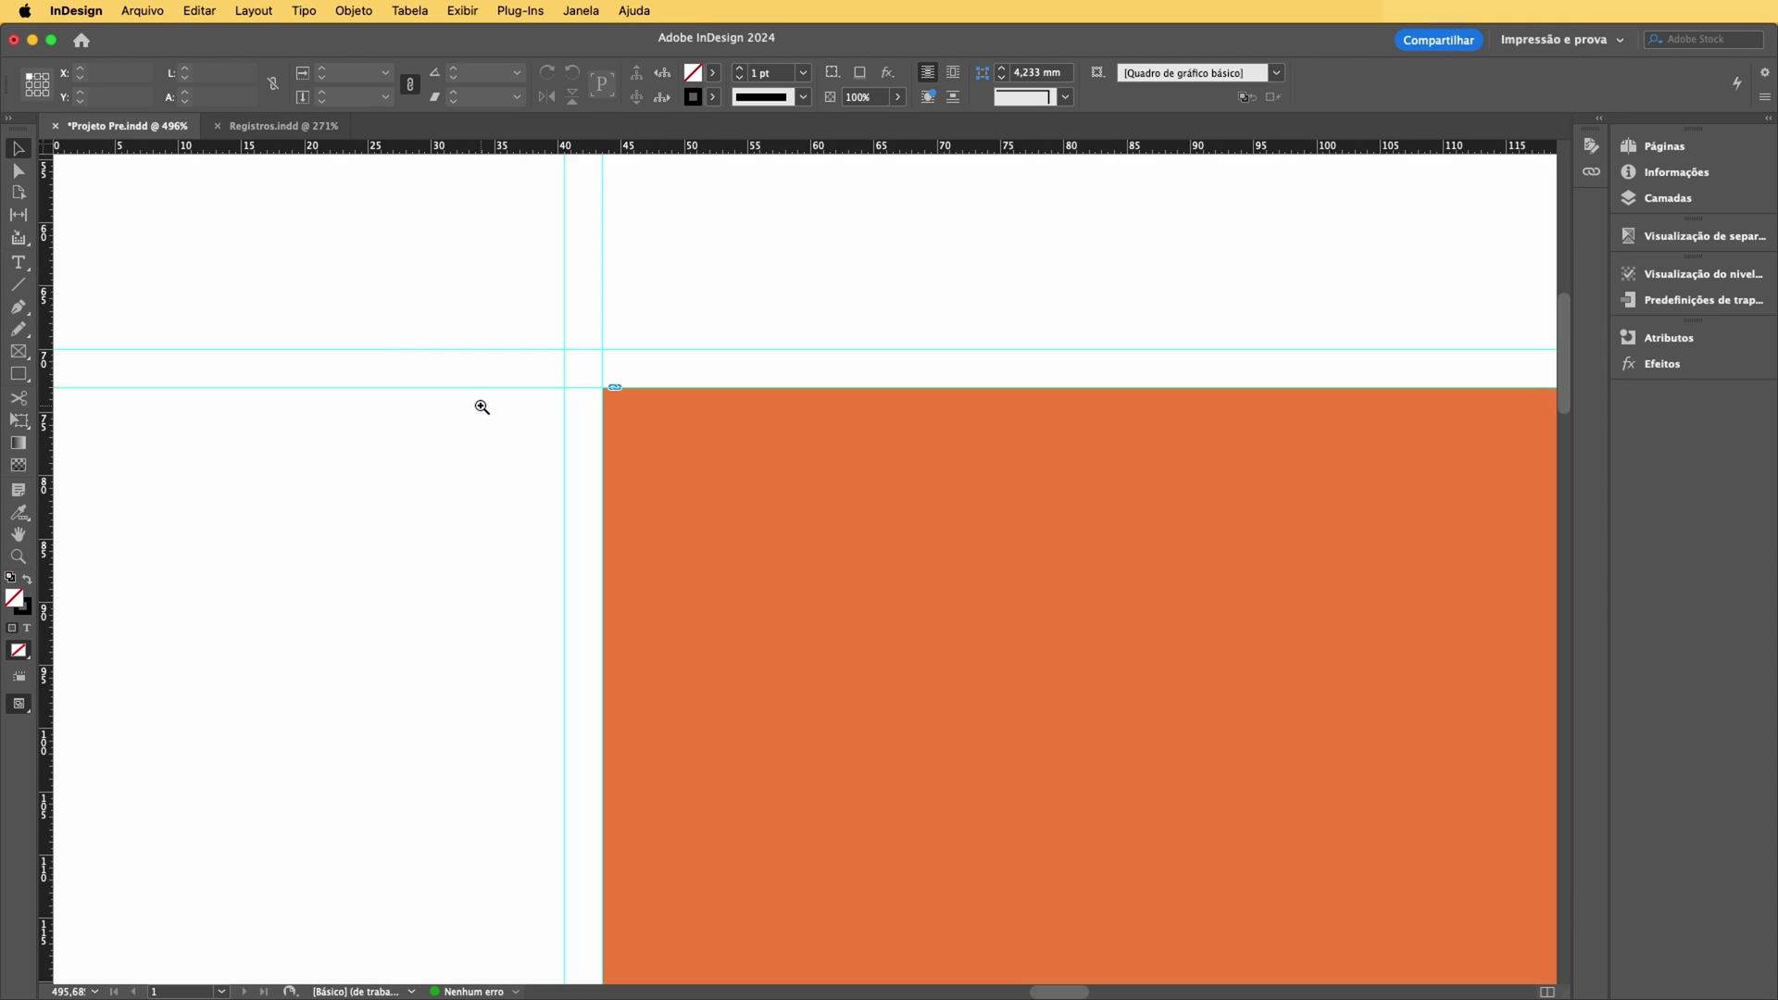
click(713, 458)
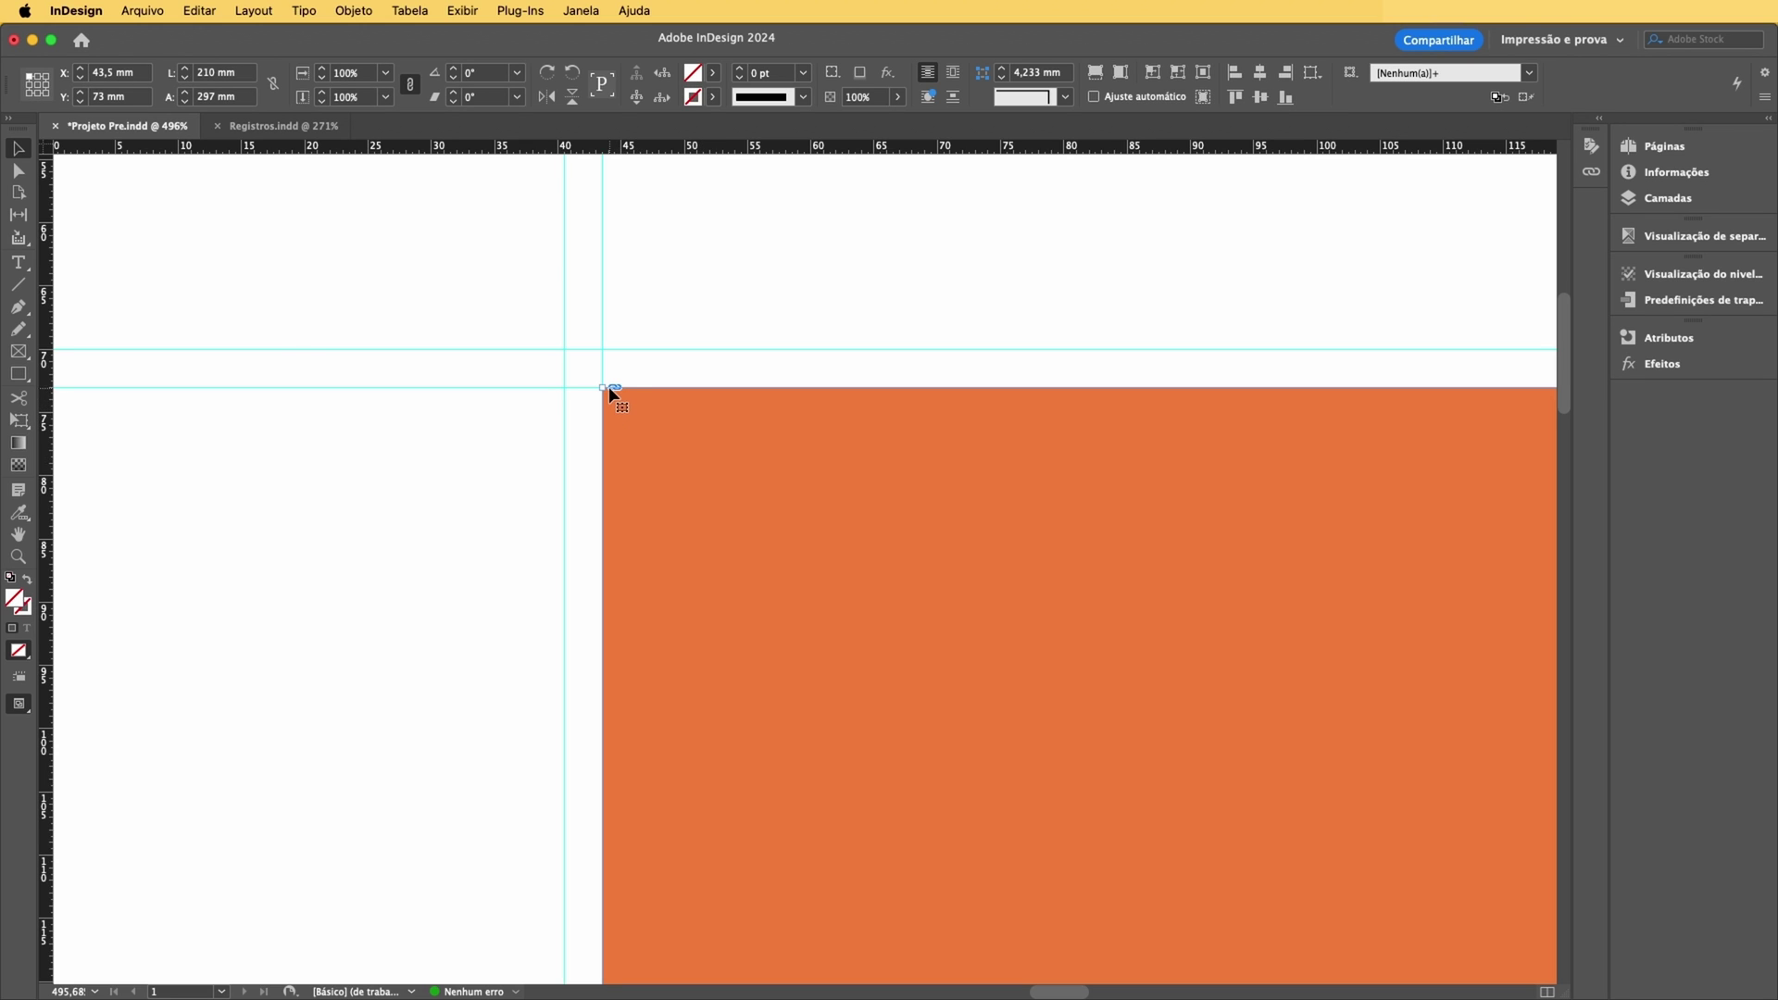
drag(602, 385, 565, 349)
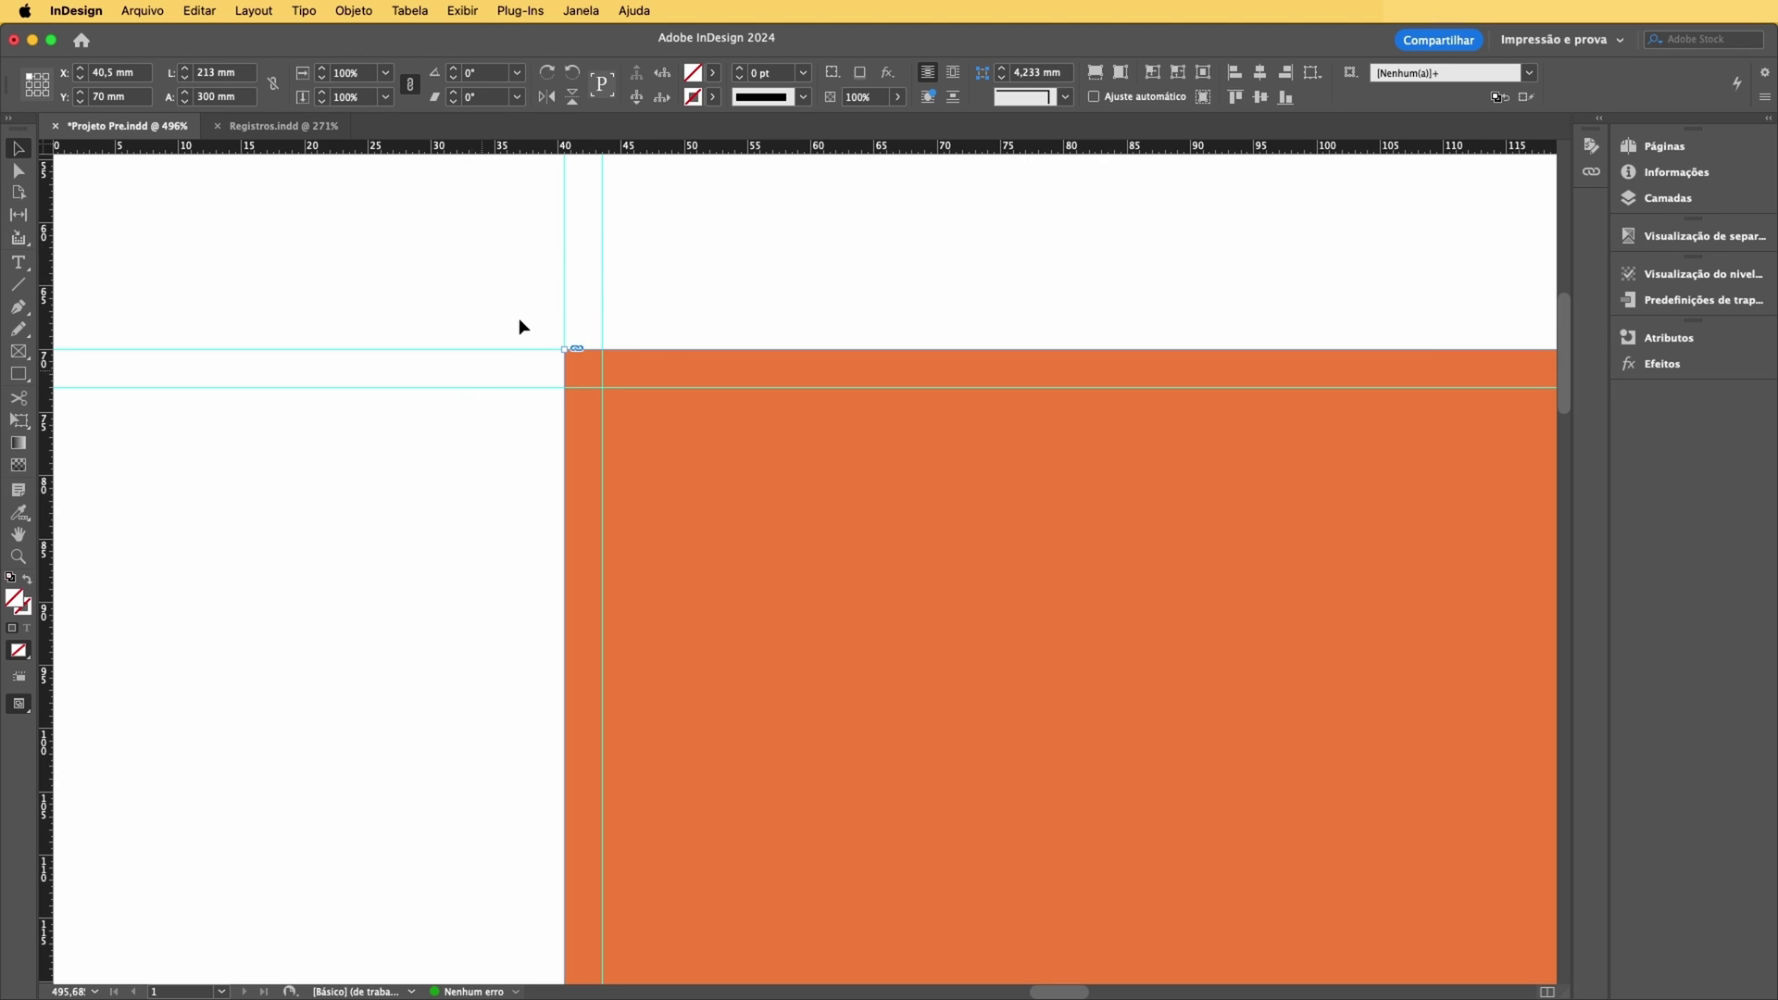
key(super+0)
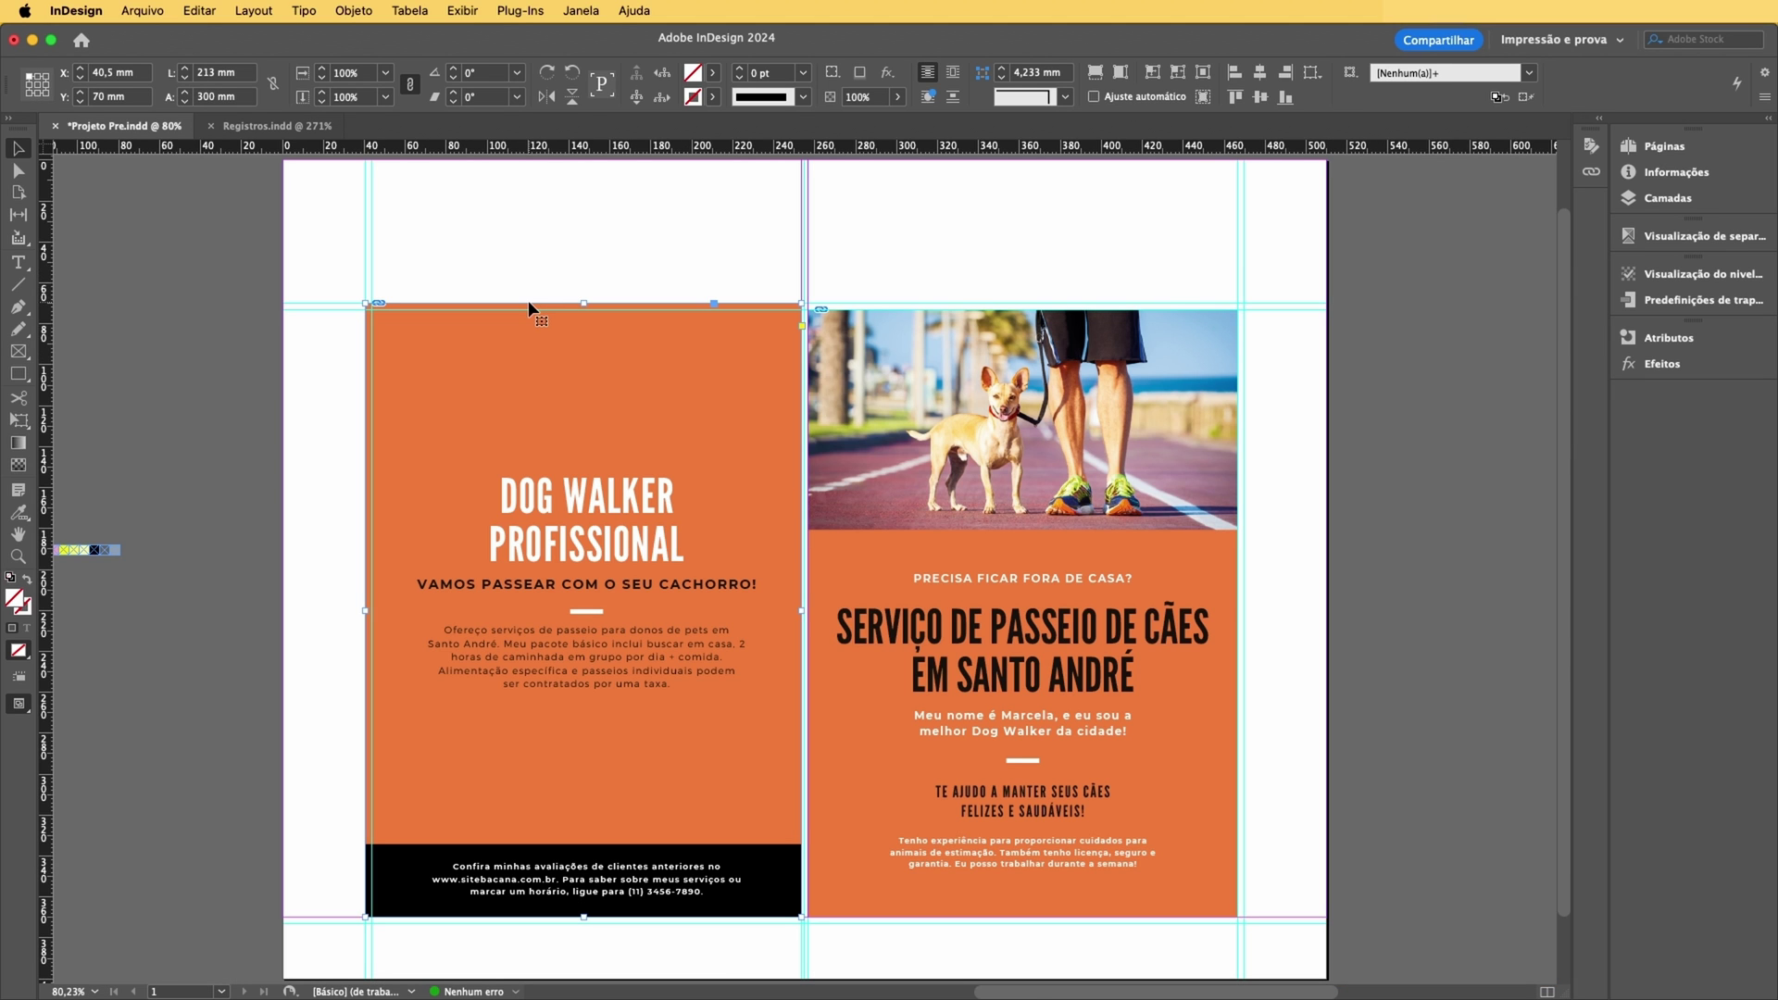
drag(756, 879, 886, 951)
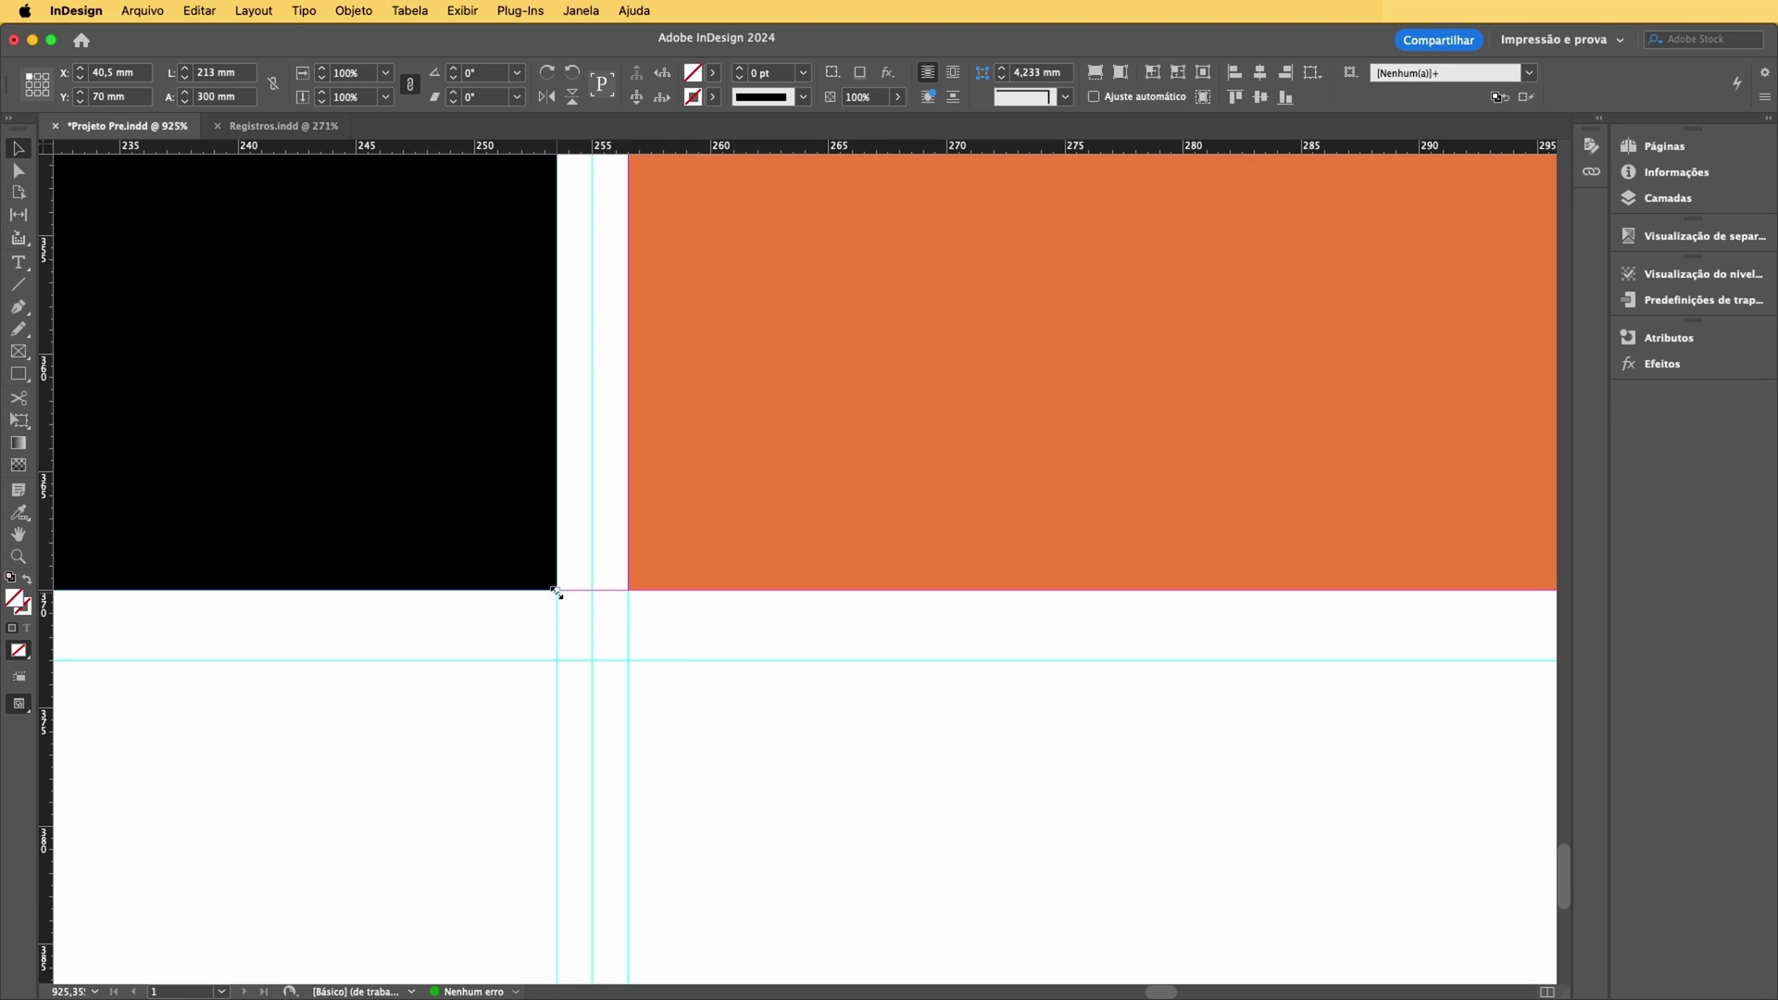
drag(557, 589, 592, 660)
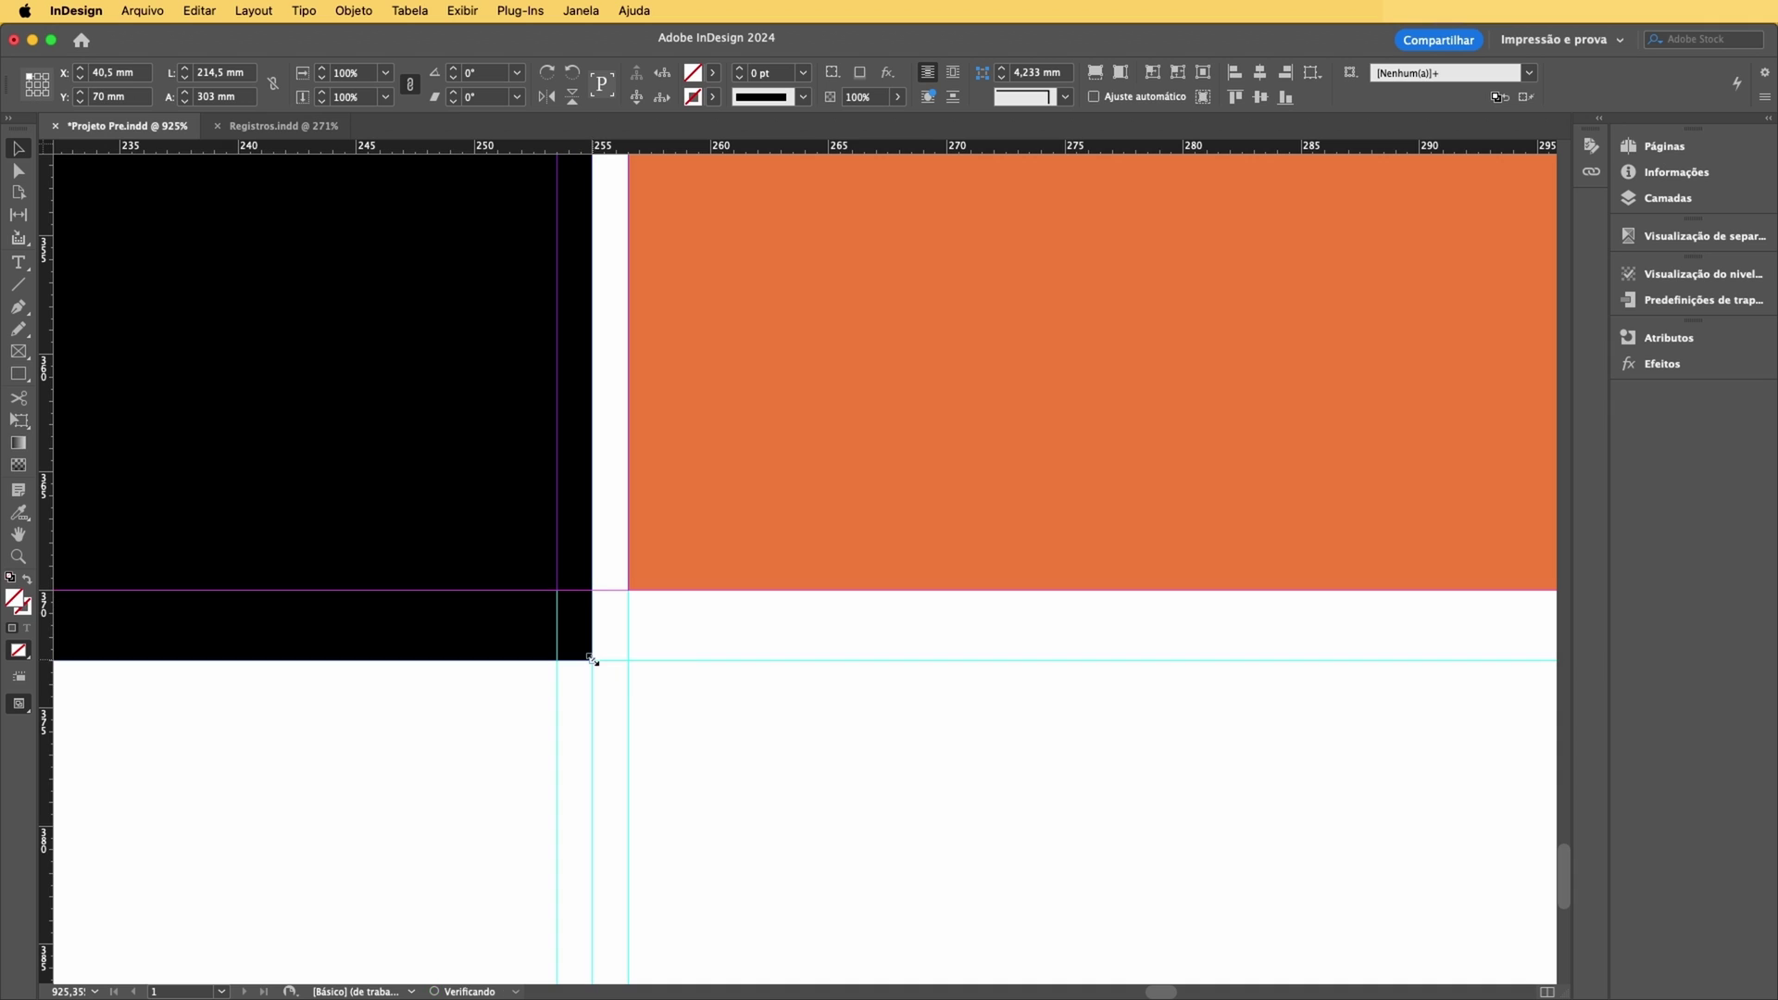
- Extend the dog photo flyer's frame to the centre and bottom guides at its bottom-left corner and the outer bleed guides at its top-right corner
click(750, 516)
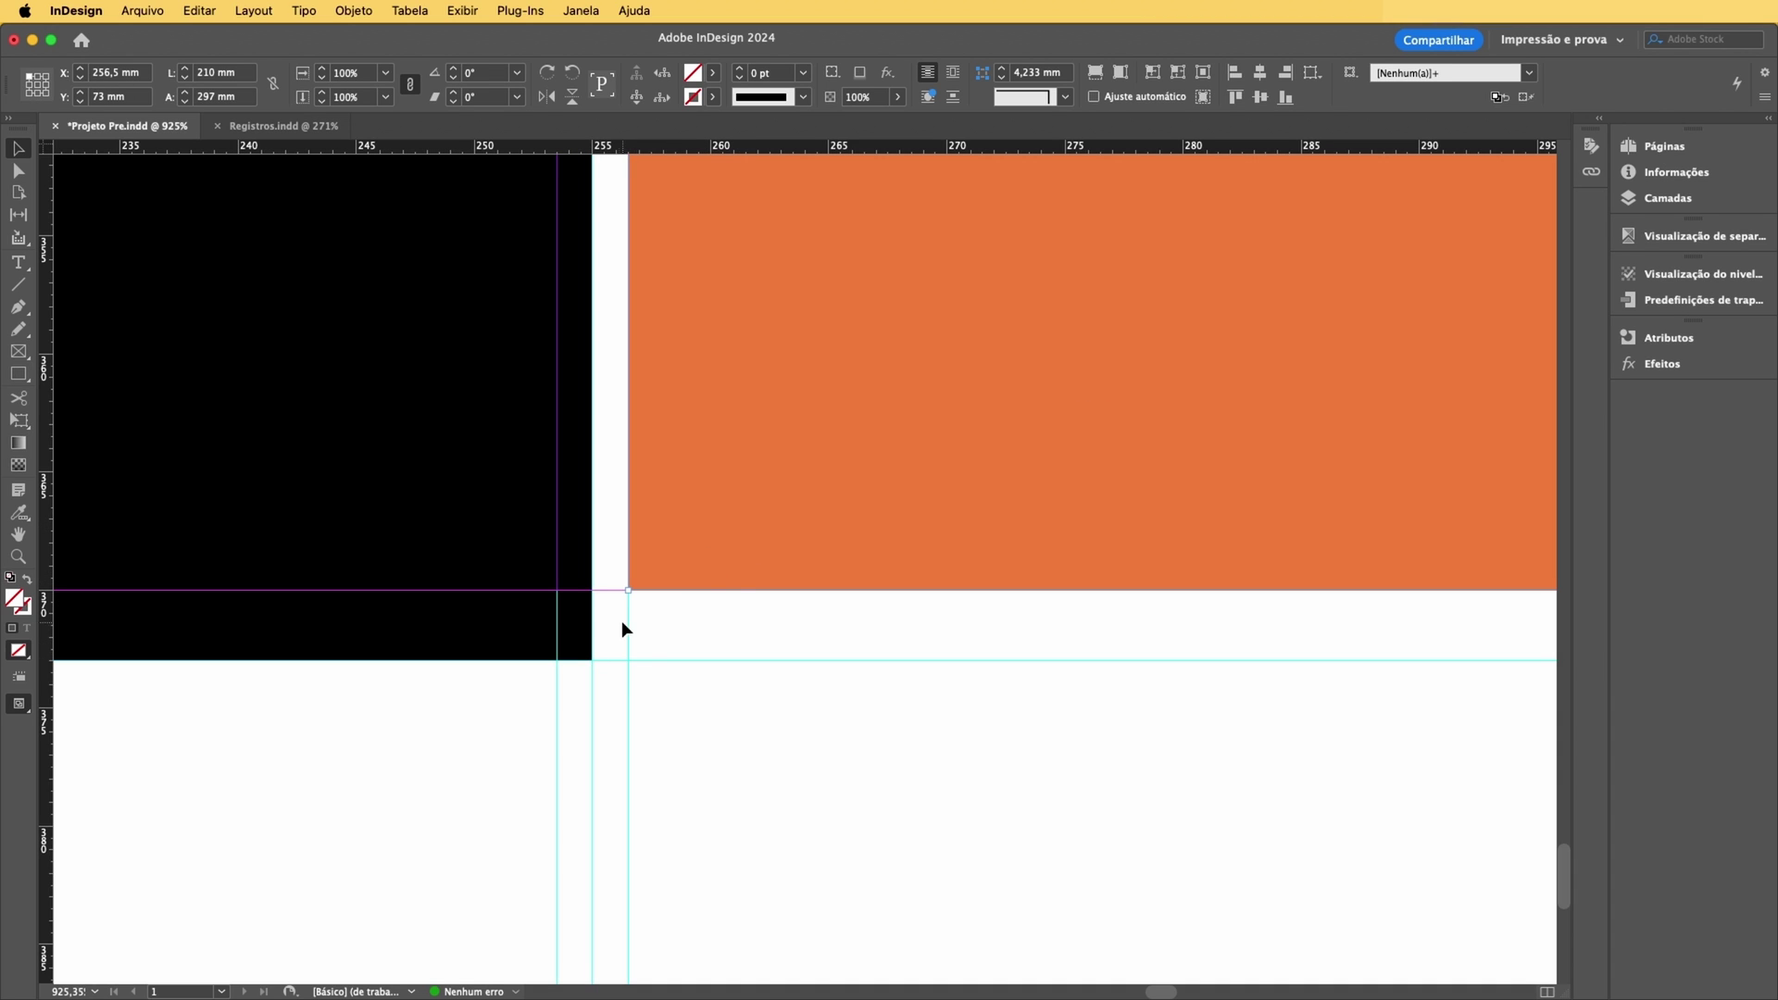
drag(625, 591, 593, 661)
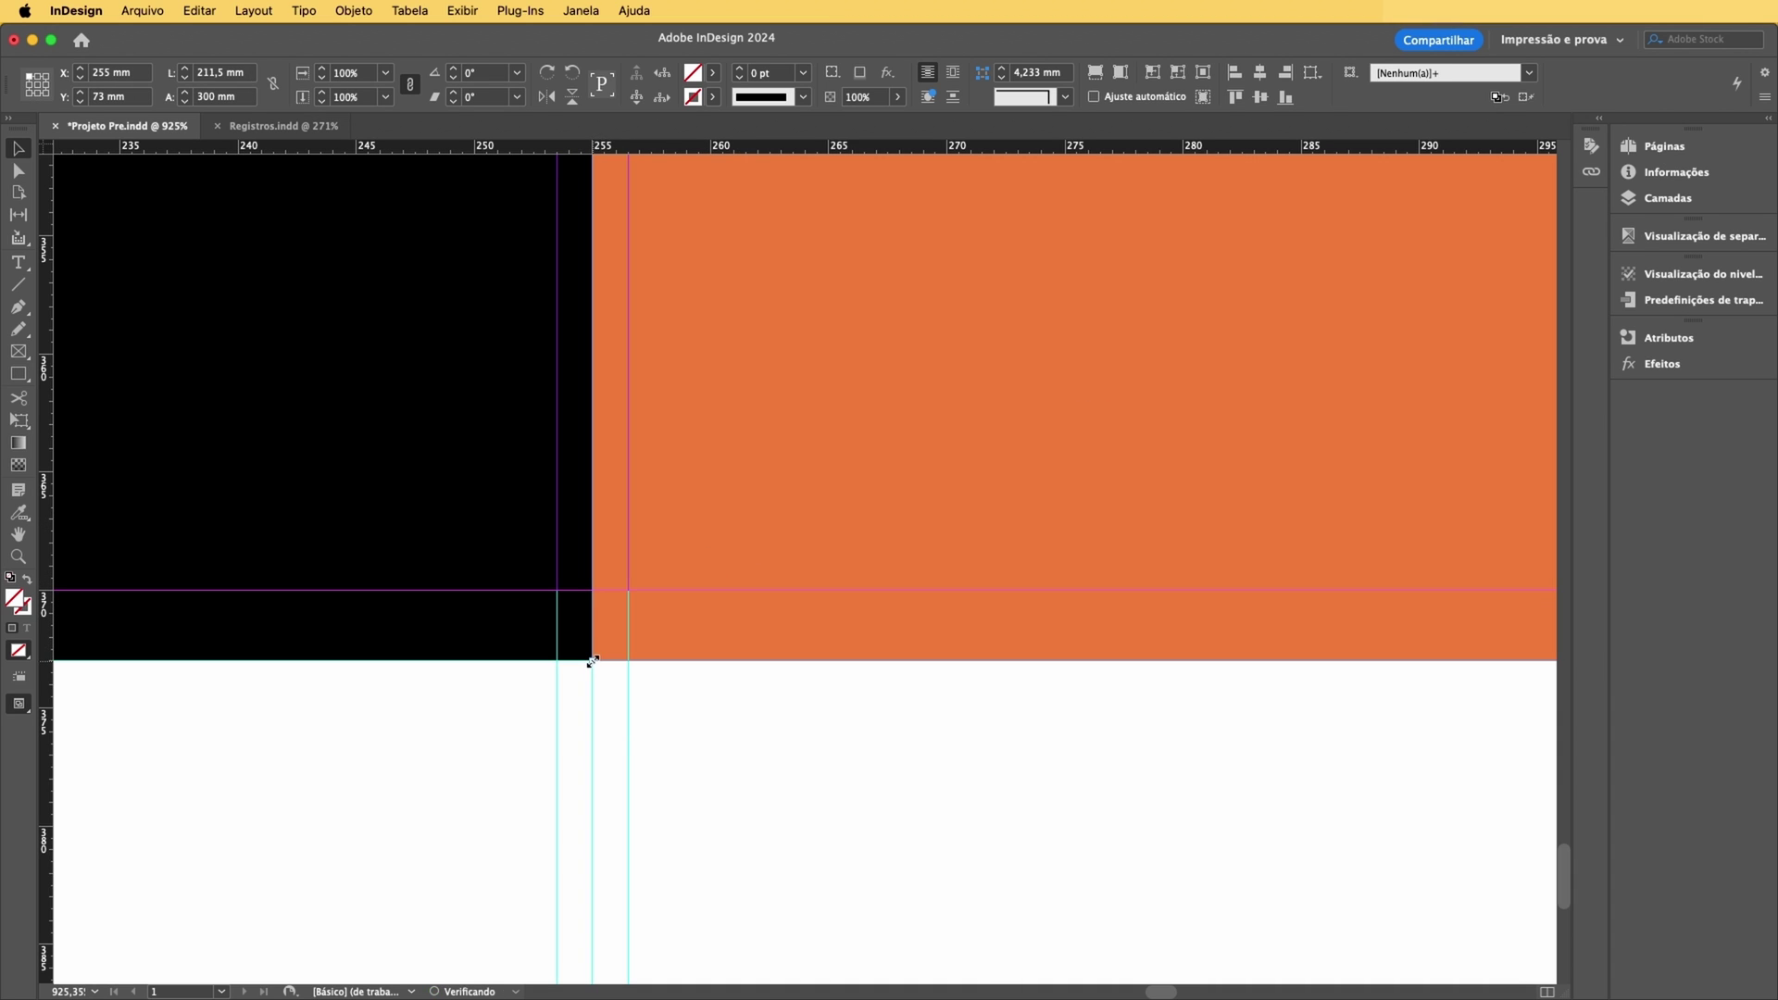
key(super+0)
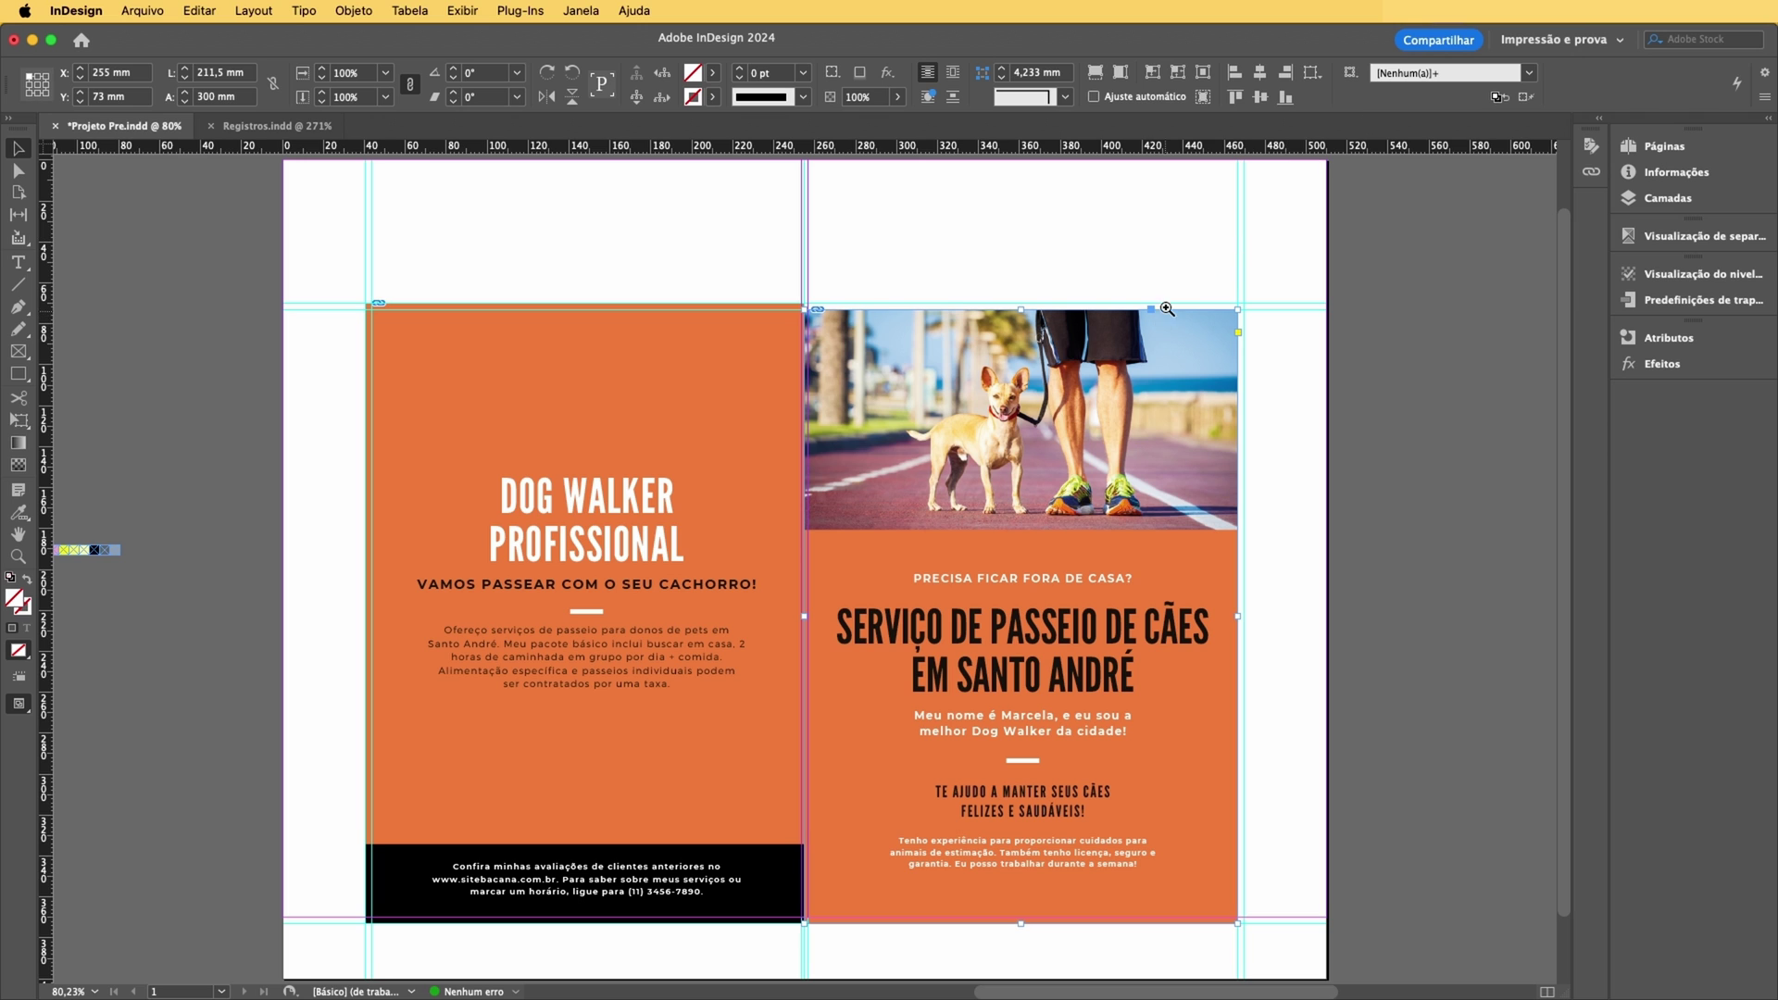
drag(1212, 267, 1286, 346)
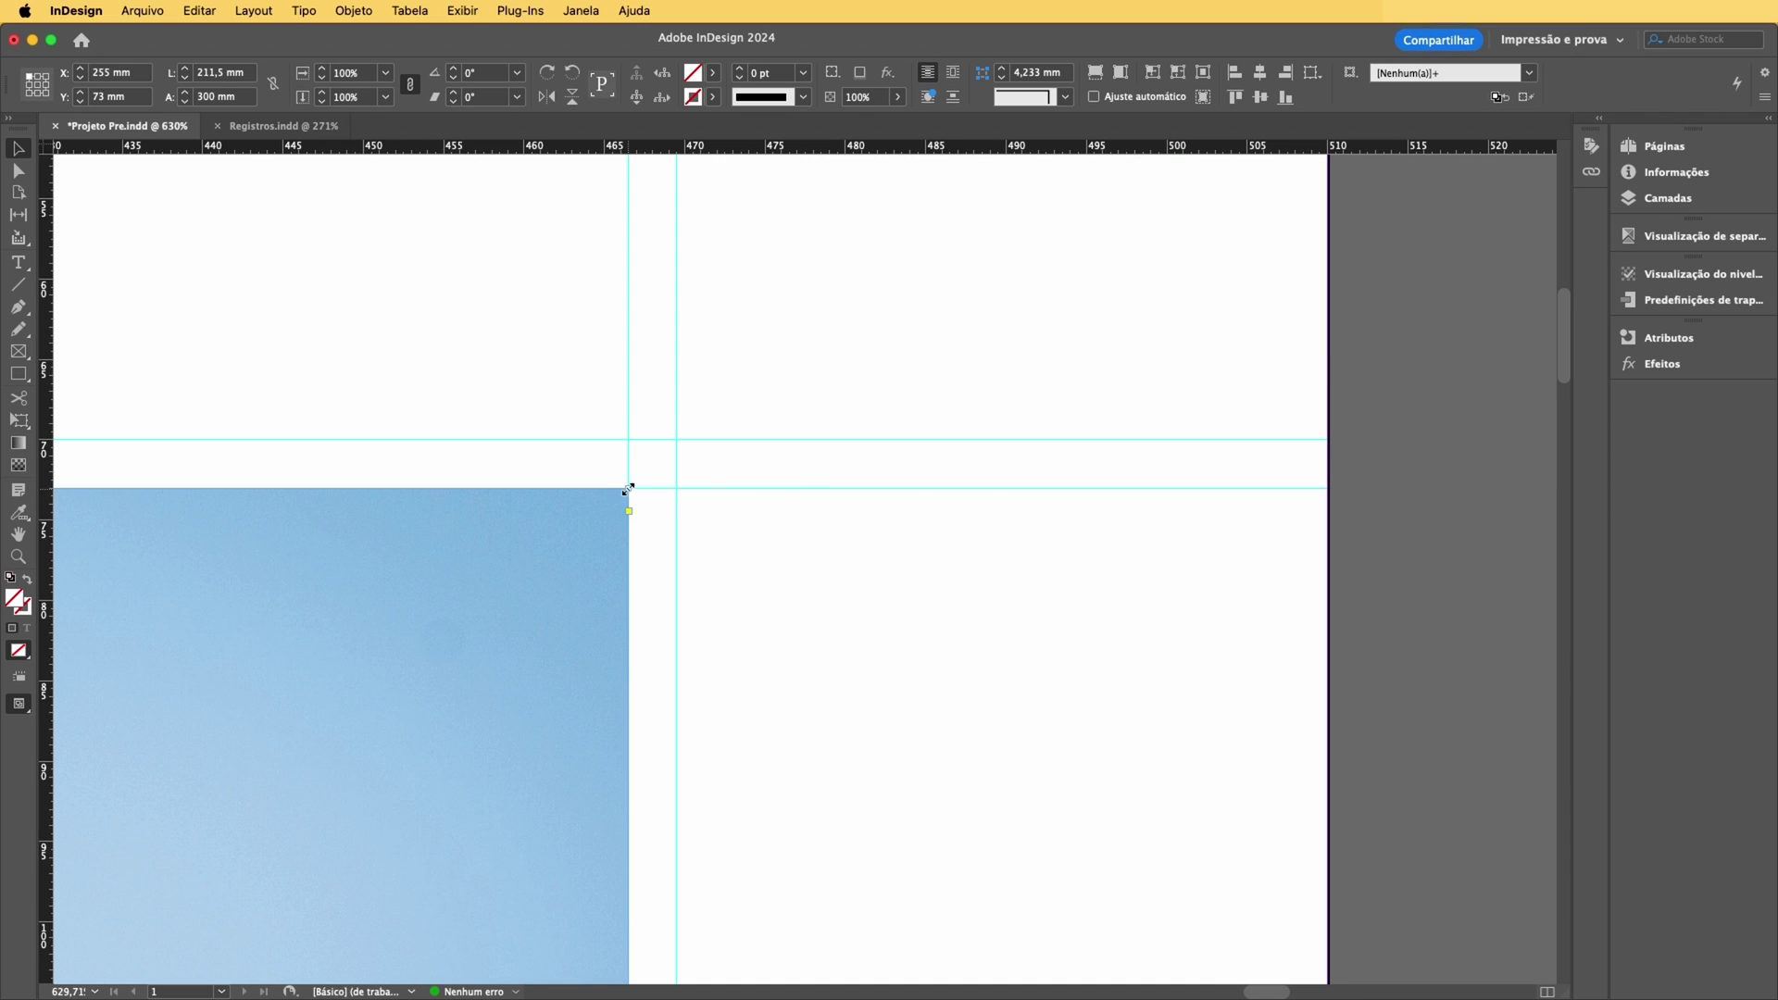
drag(628, 489, 671, 436)
key(super+0)
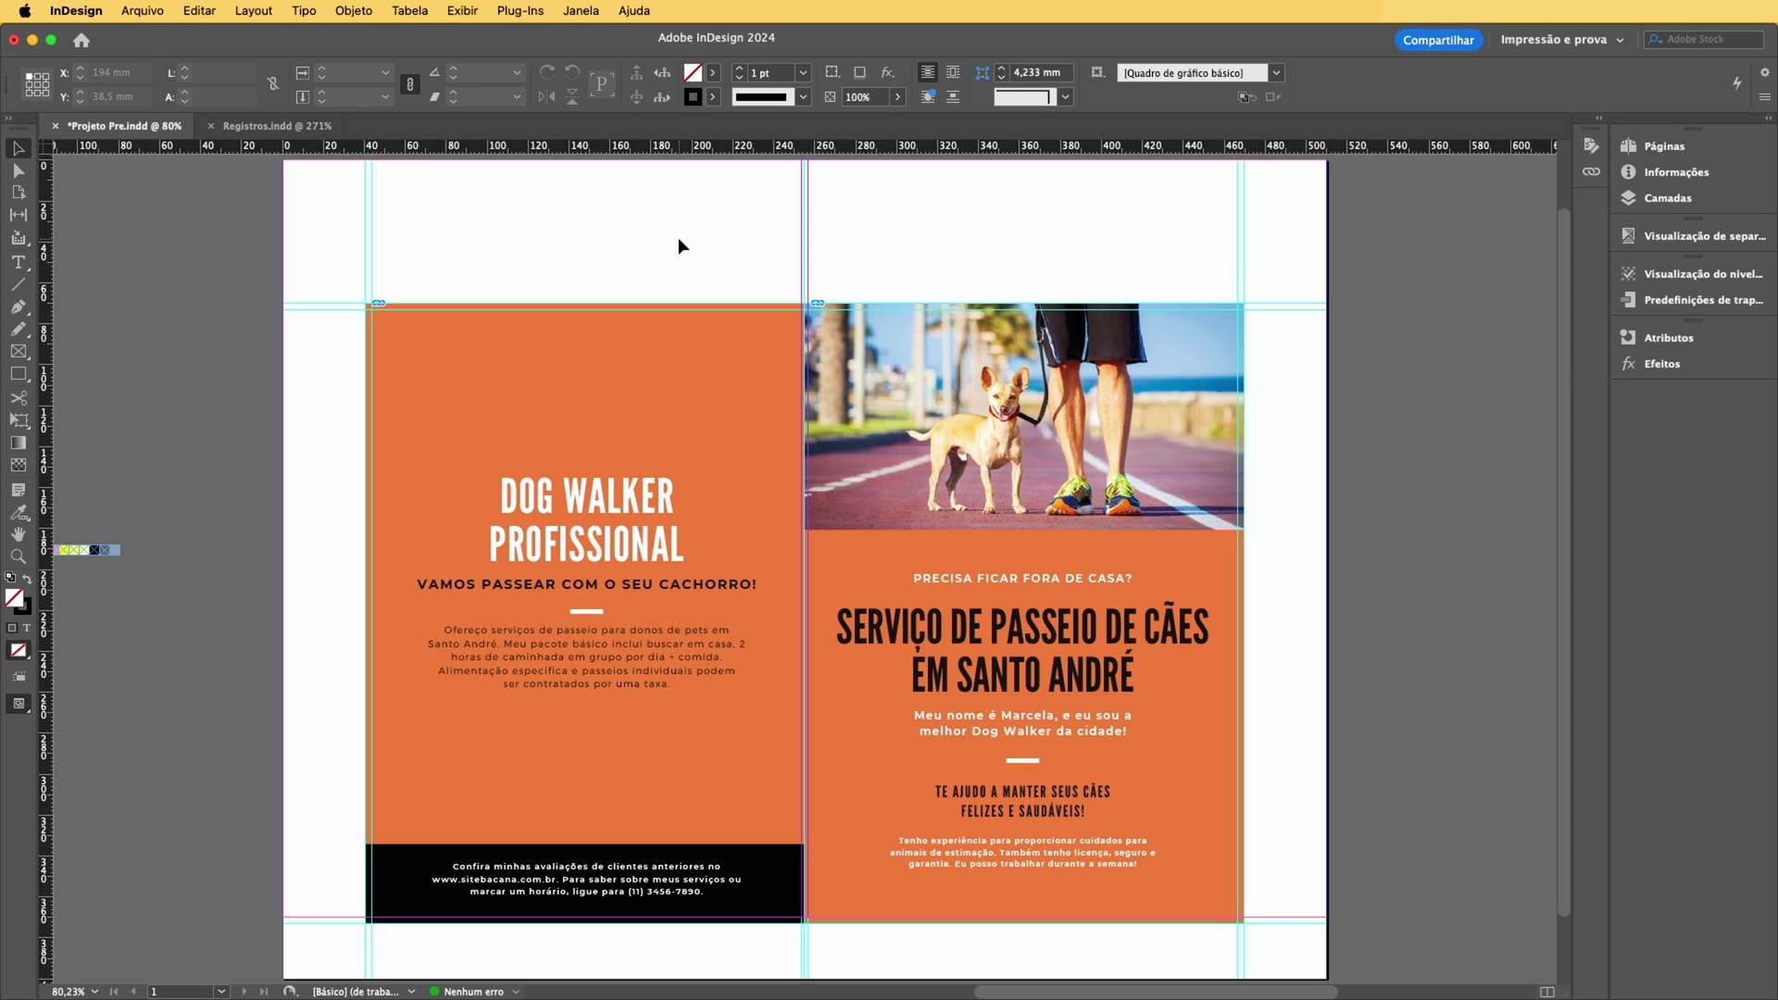
- Hide the guides to check the extended flyer artwork, and show them again
key(ctrl+semicolon)
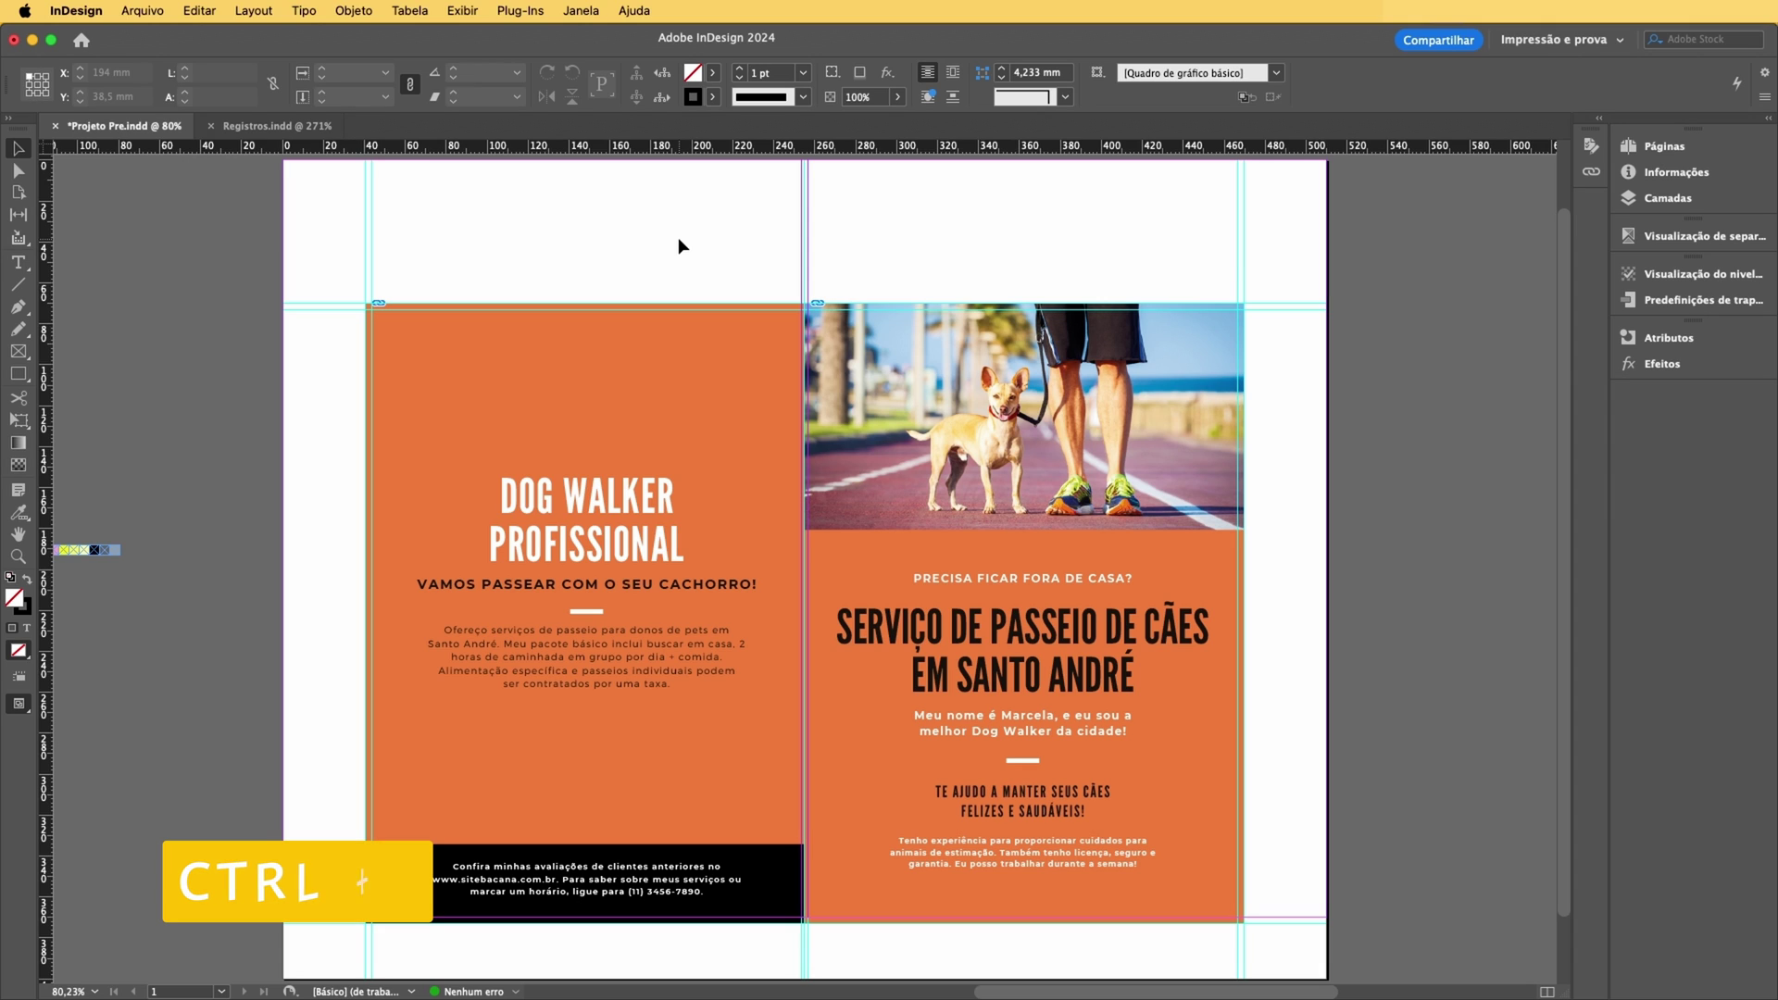
key(ctrl+semicolon)
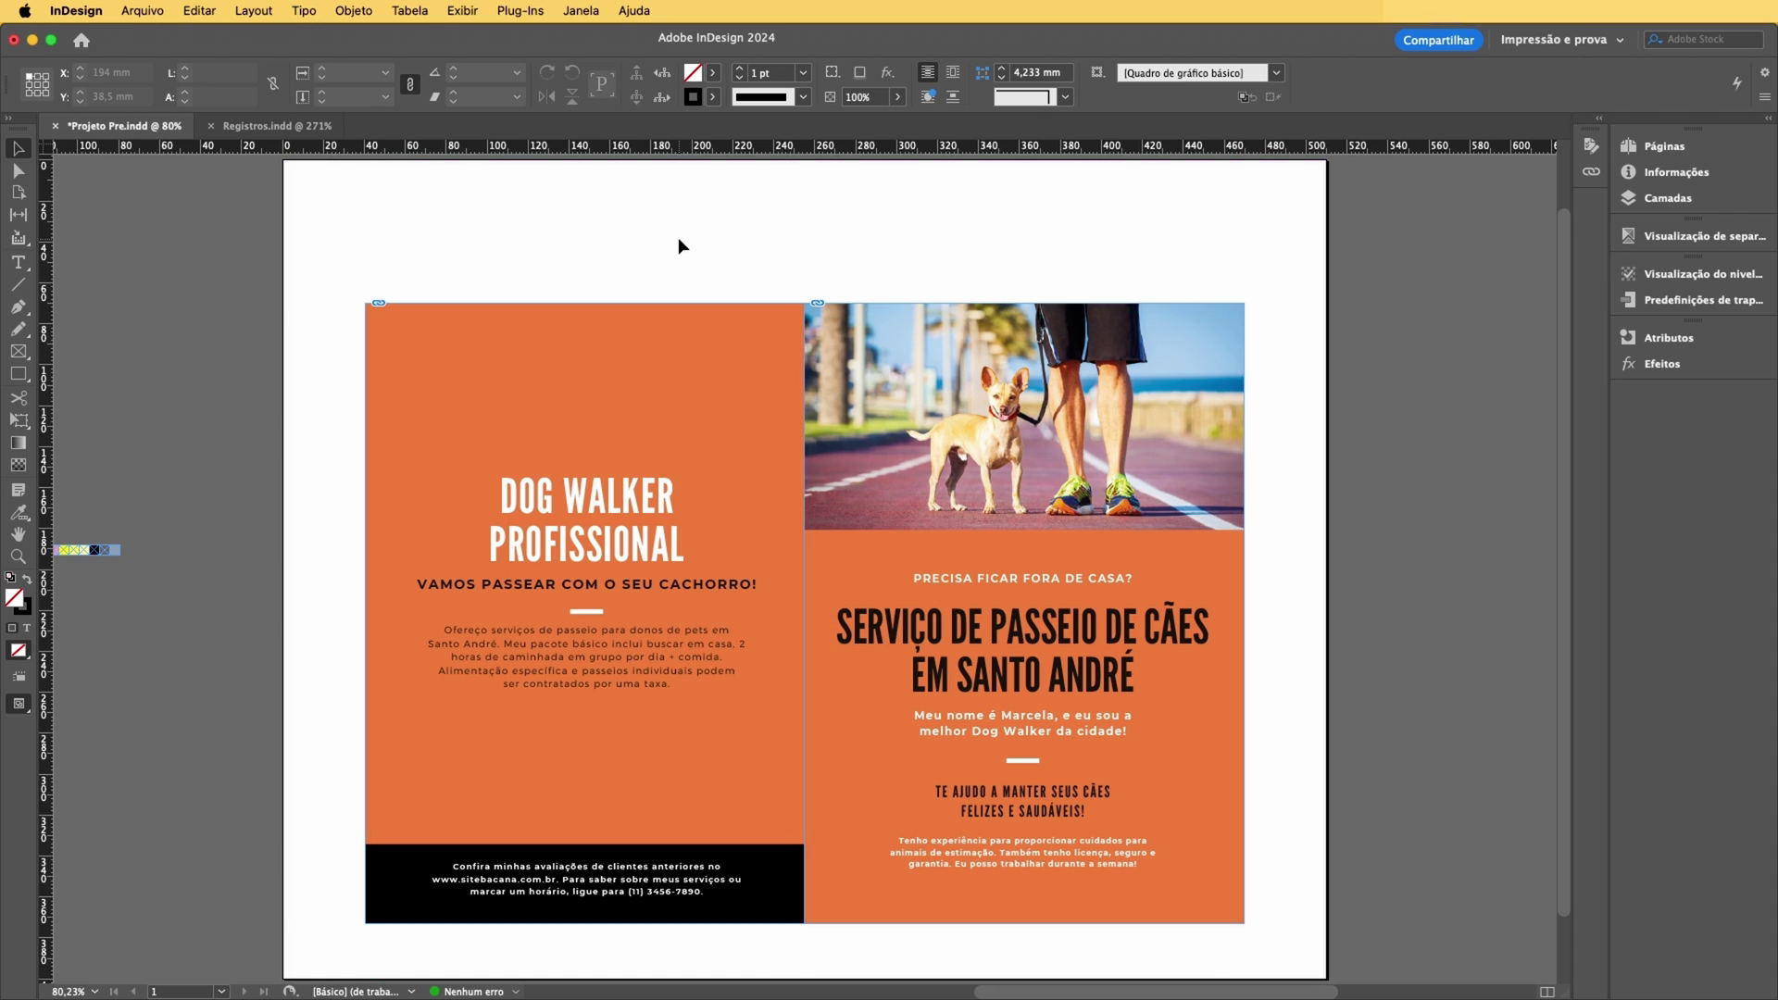
key(ctrl+semicolon)
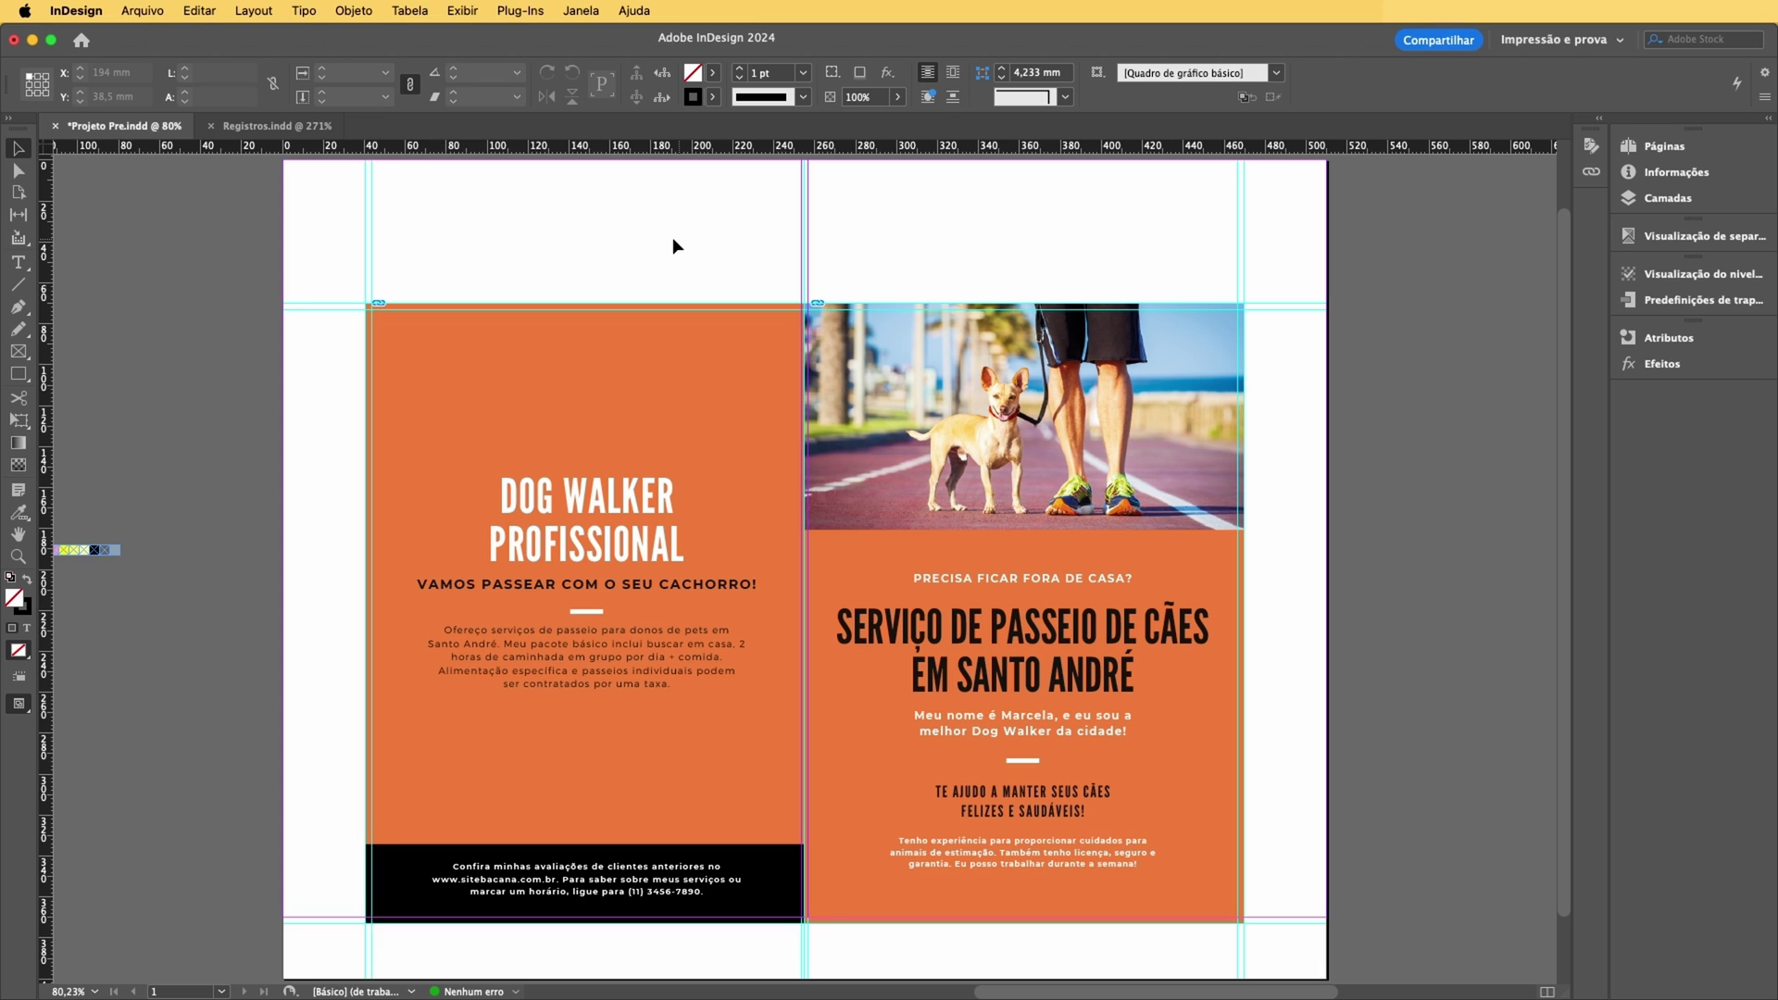
- Move two corner crop marks from the pasteboard to the left flyer's outer corners, at X 40.5, Y 70 mm and X 40.5, Y 370 mm
scroll(672, 237, left, 8)
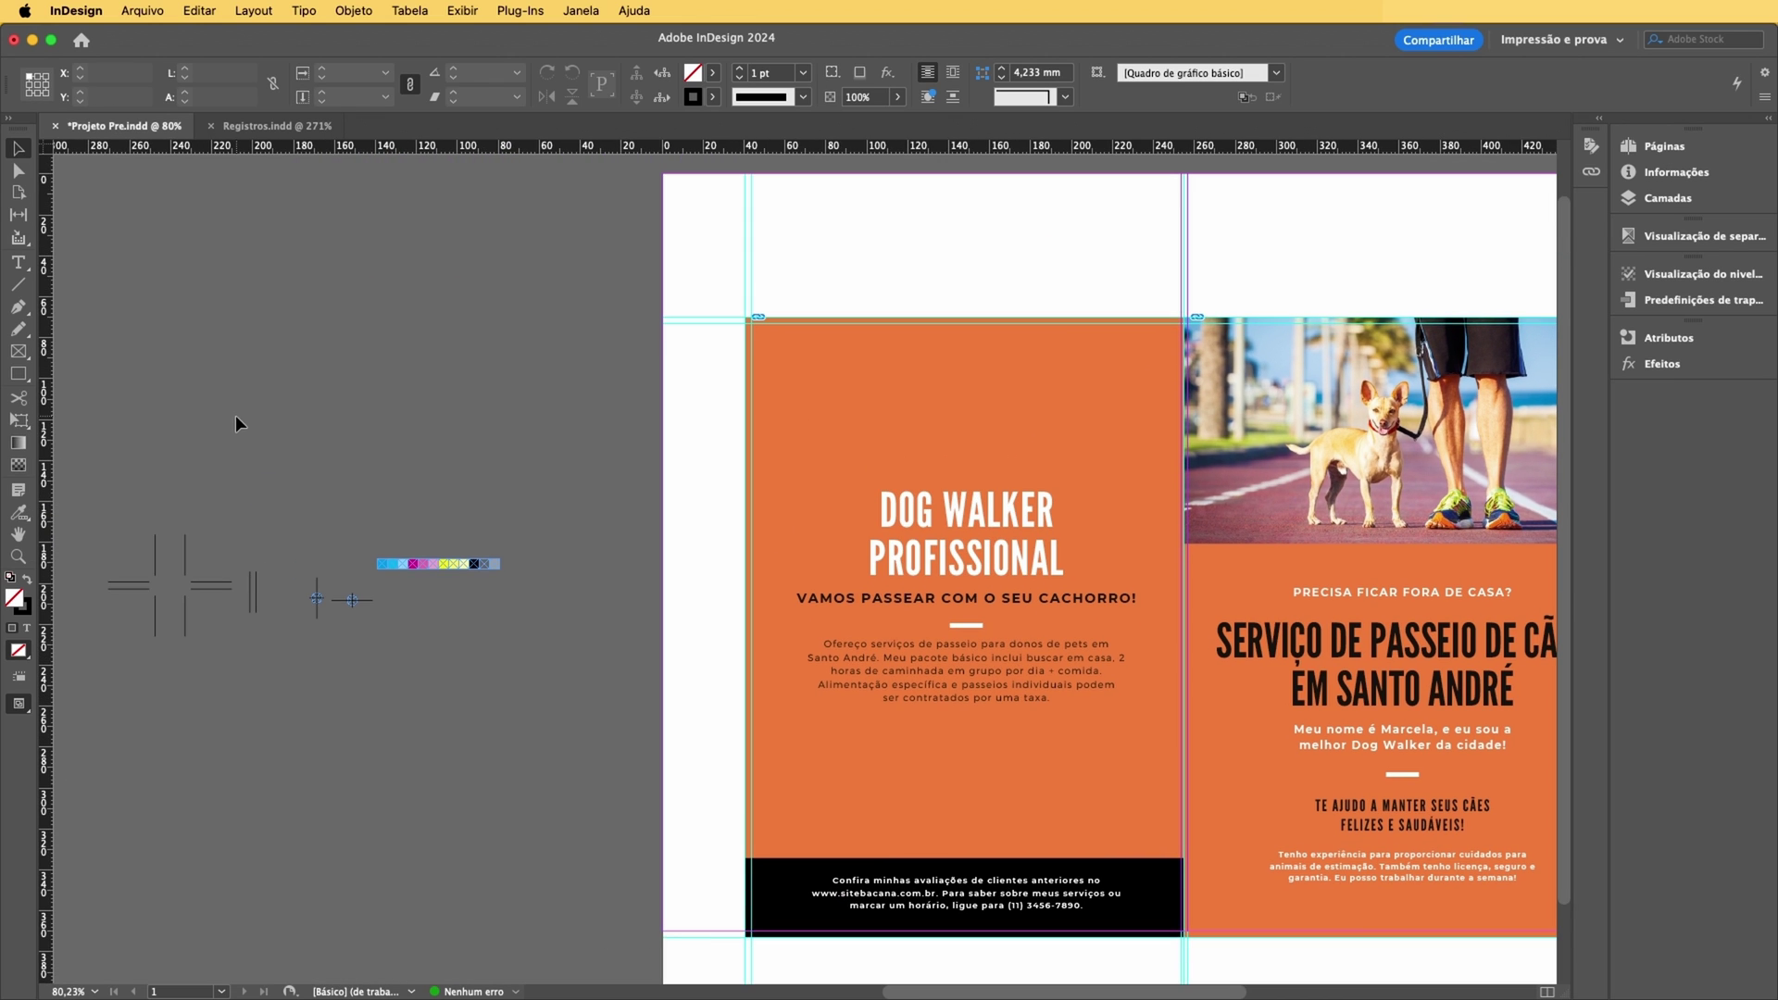
drag(232, 535, 745, 304)
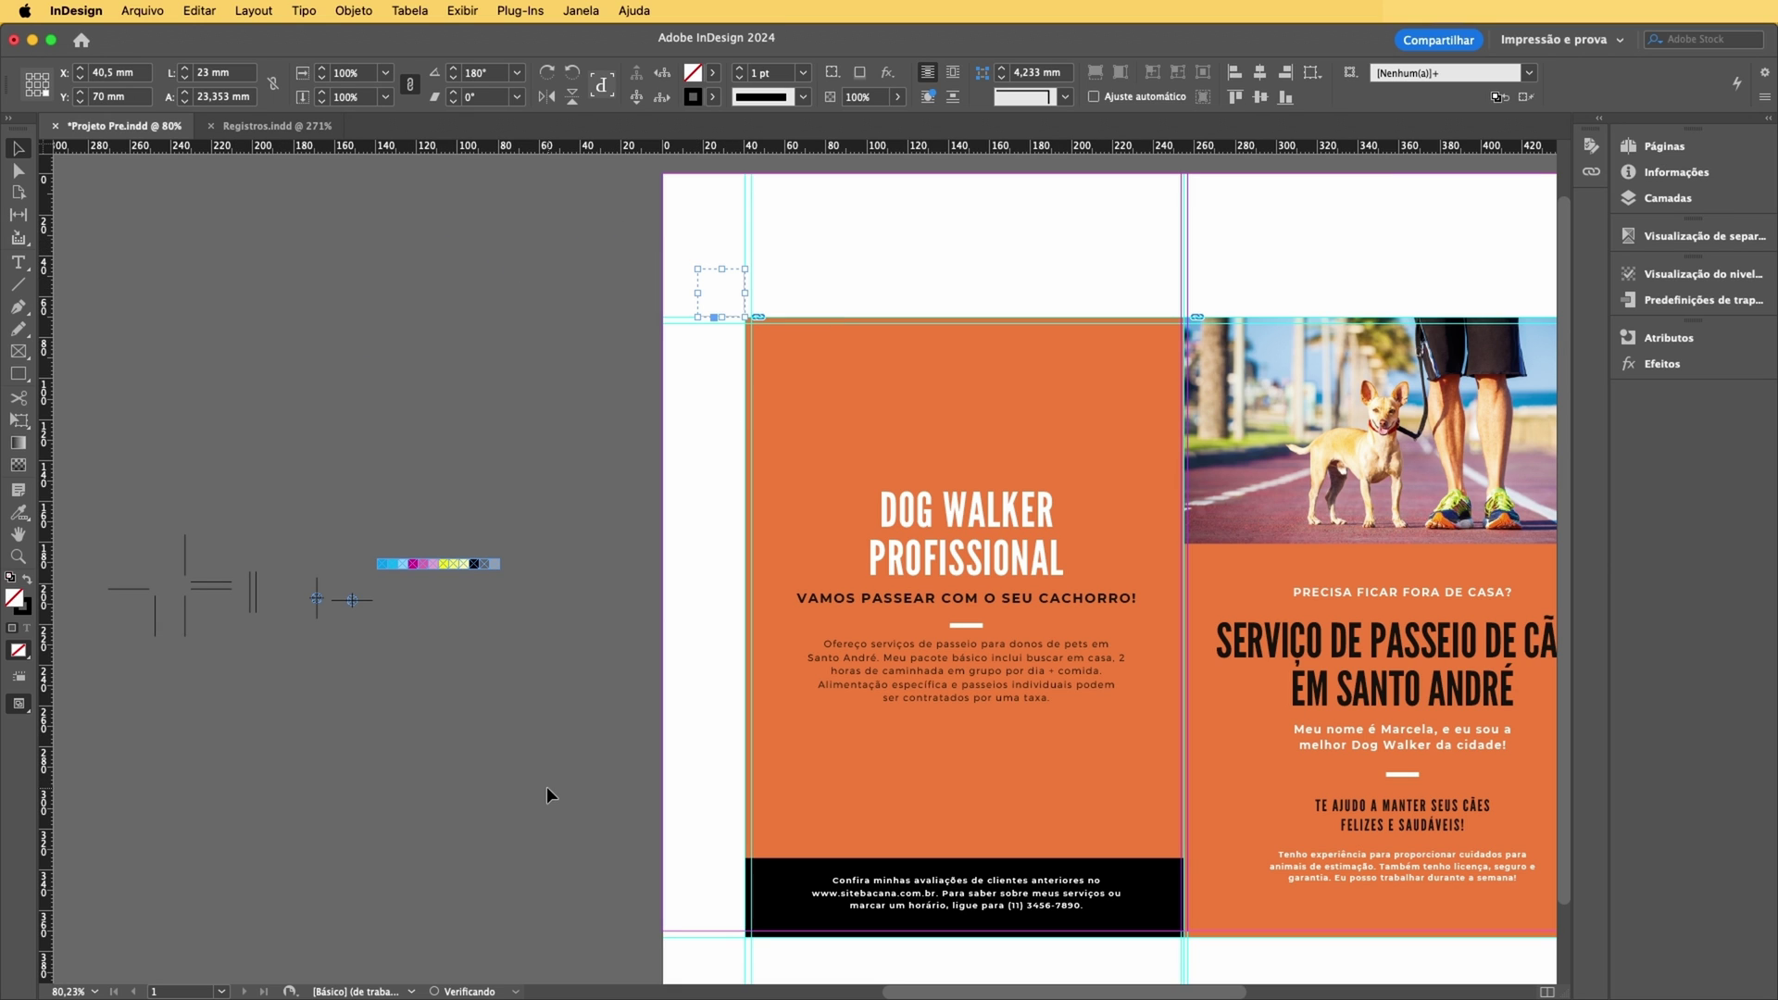
click(511, 758)
scroll(258, 703, down, 1)
scroll(258, 702, right, 1)
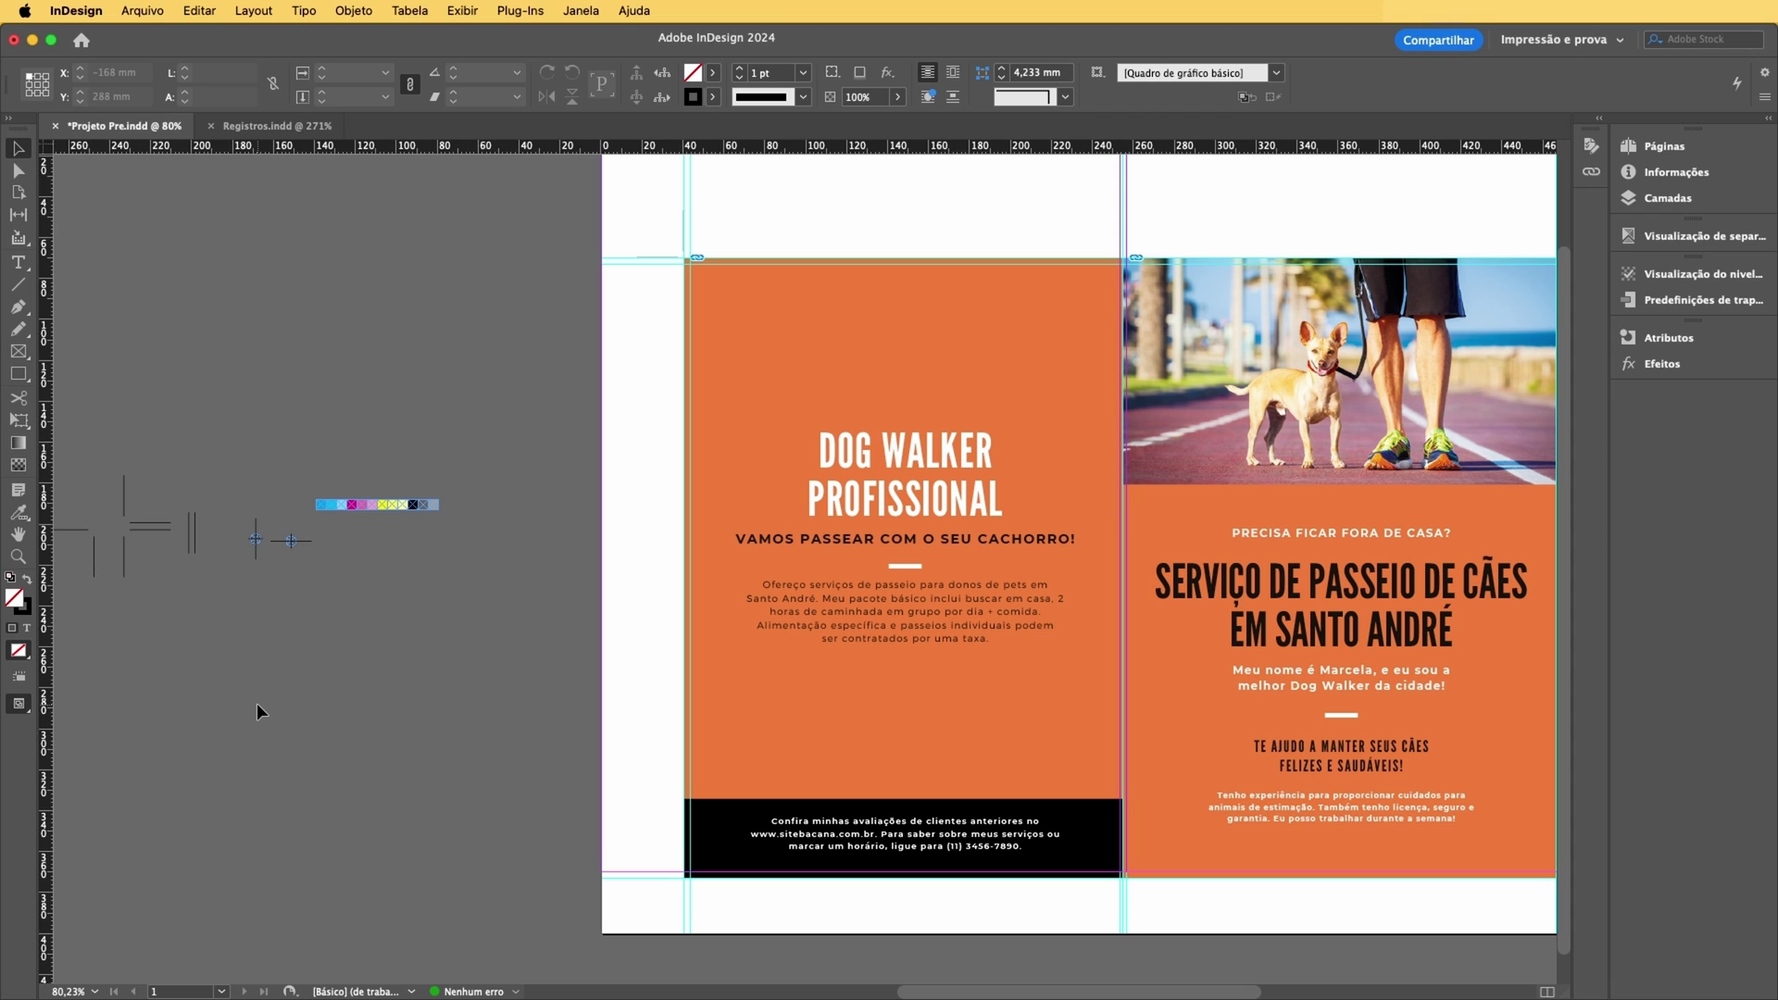
drag(106, 553, 688, 897)
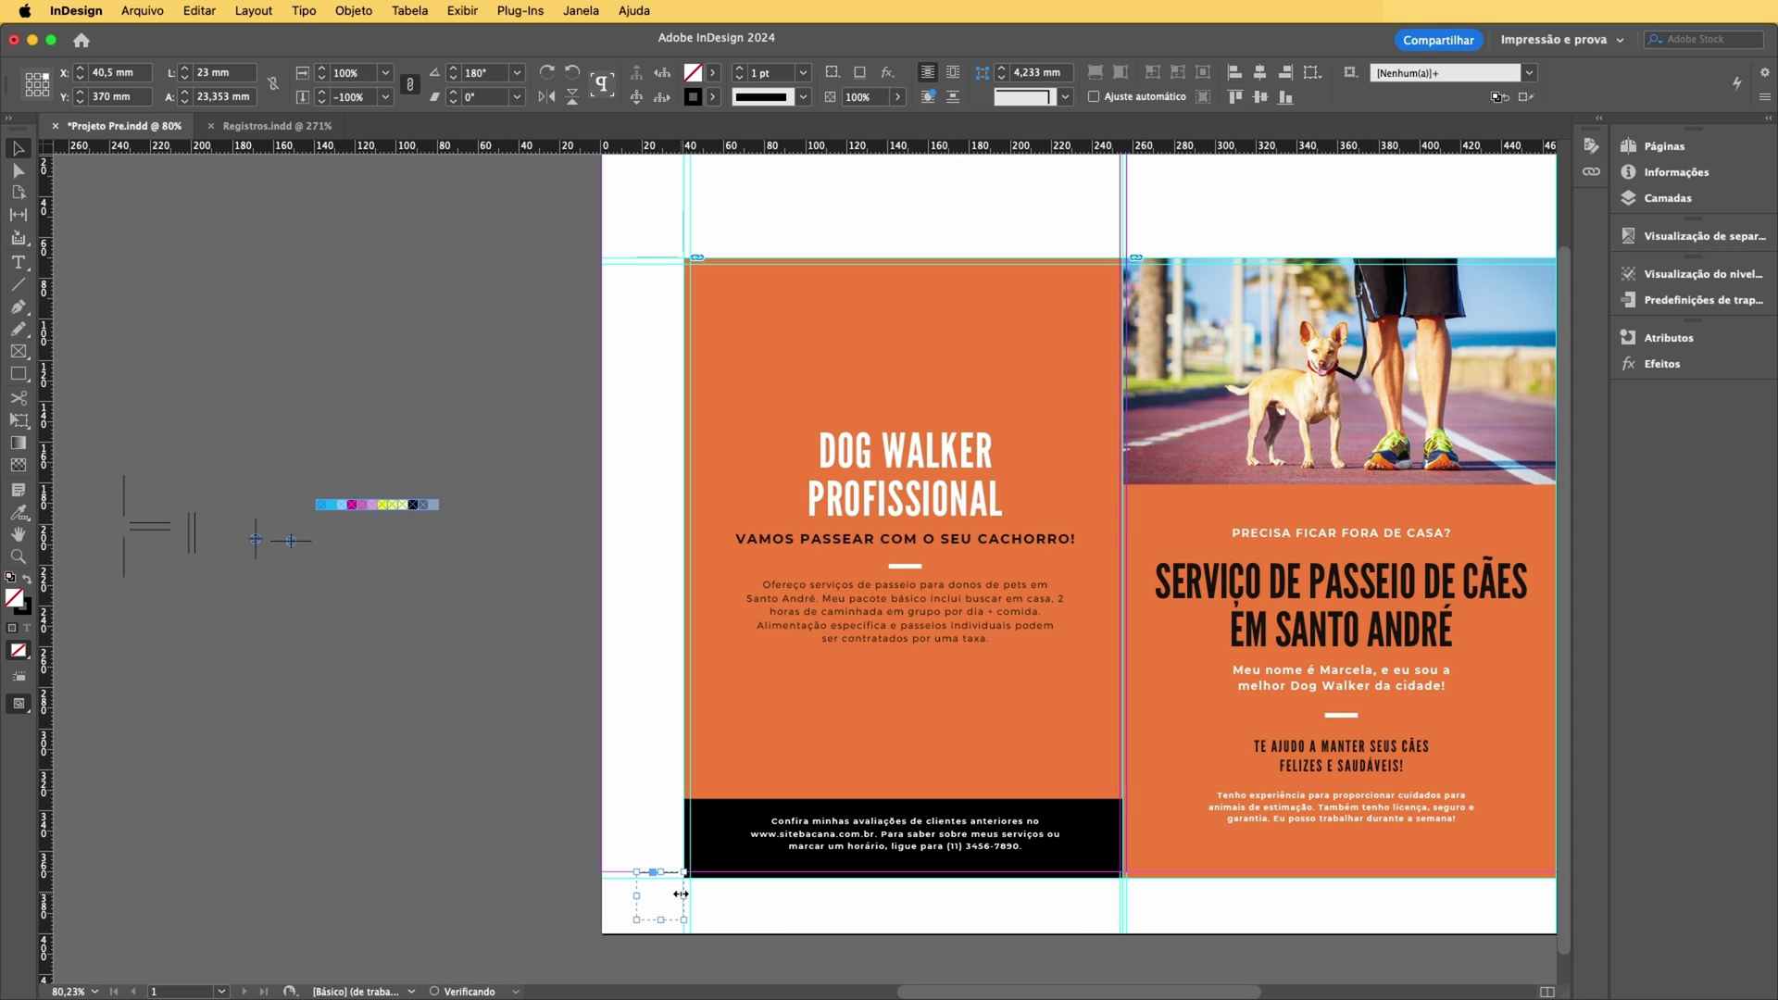
- Move the remaining two corner crop marks beside the dog photo flyer's outer corners, at X 472, Y 62.8 mm and X 469.5, Y 373 mm
scroll(398, 626, right, 3)
scroll(278, 630, up, 4)
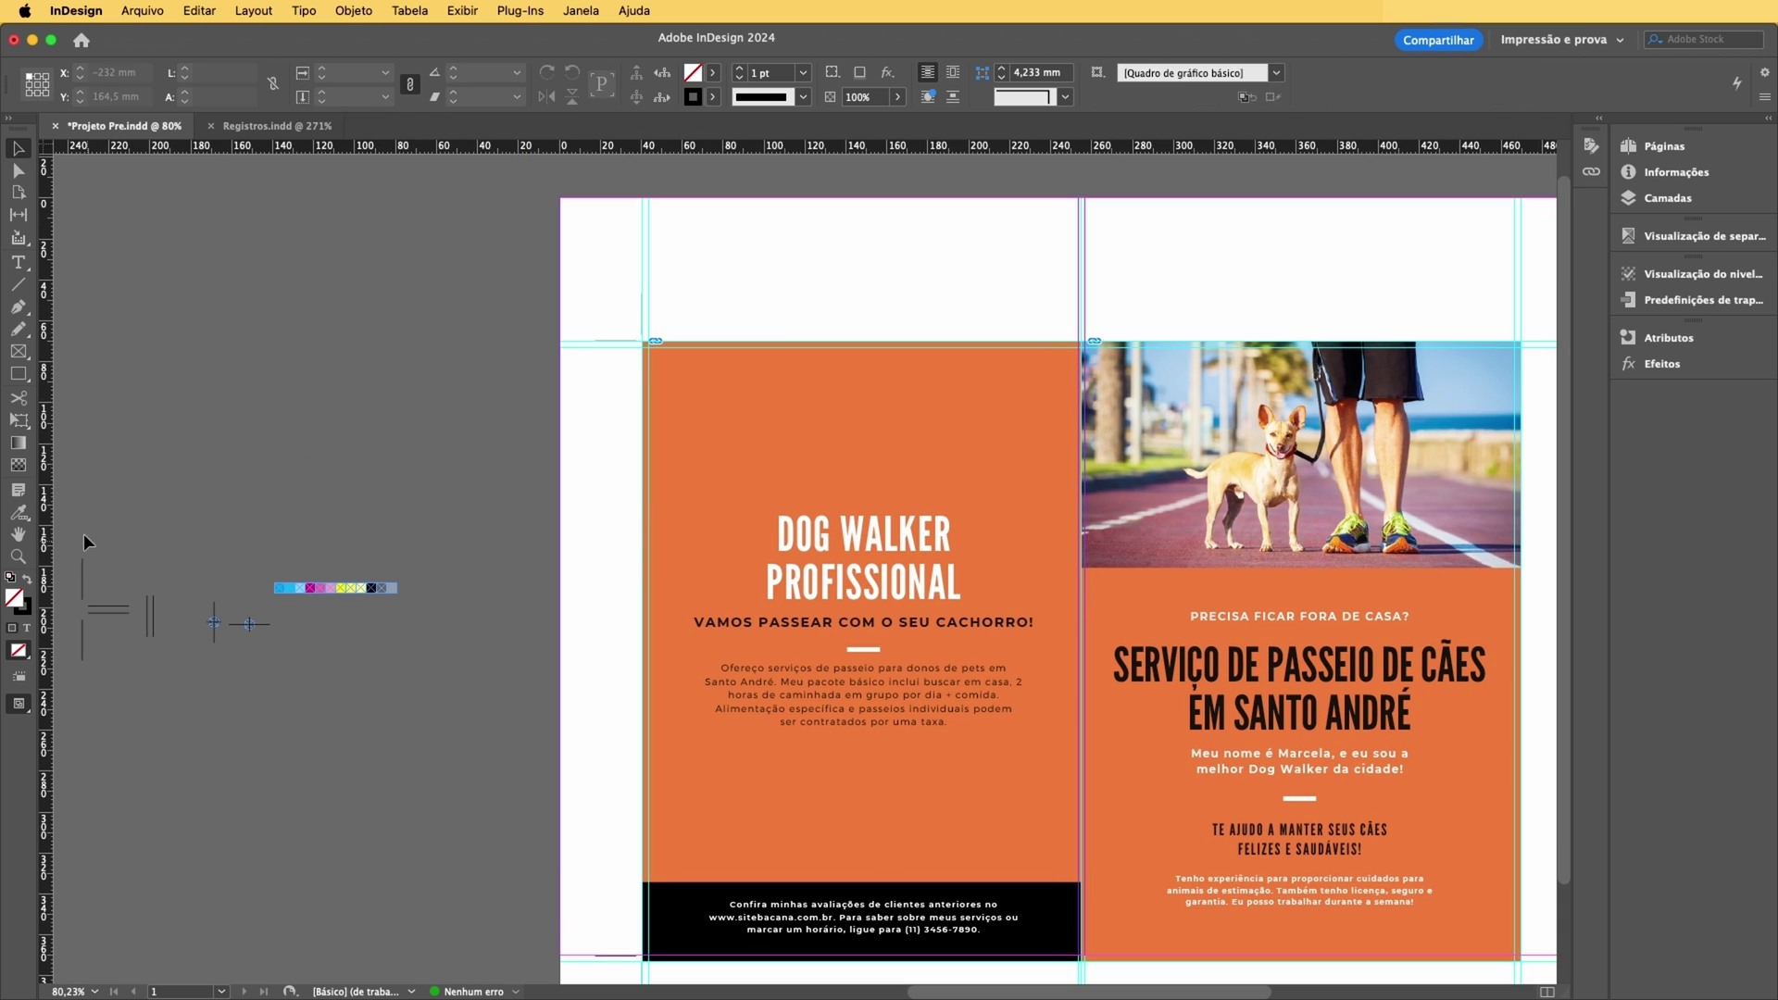
click(113, 615)
drag(113, 615, 1002, 405)
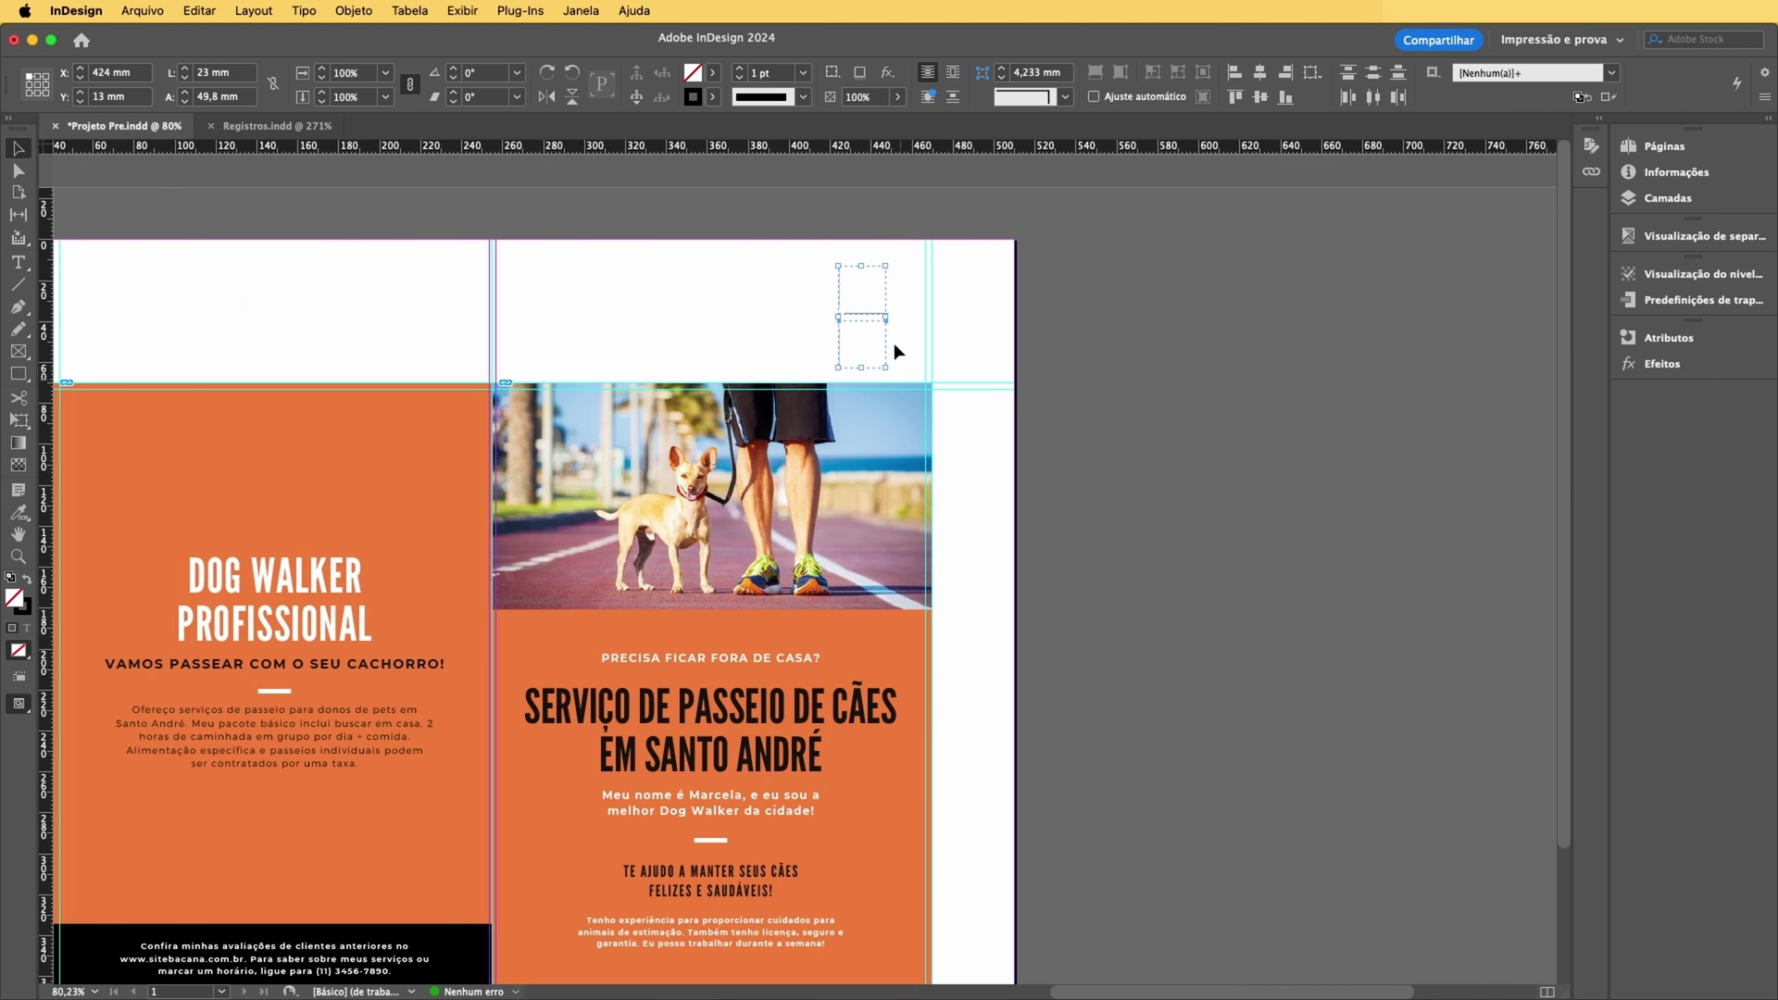
double_click(867, 310)
drag(867, 310, 963, 376)
scroll(863, 192, down, 3)
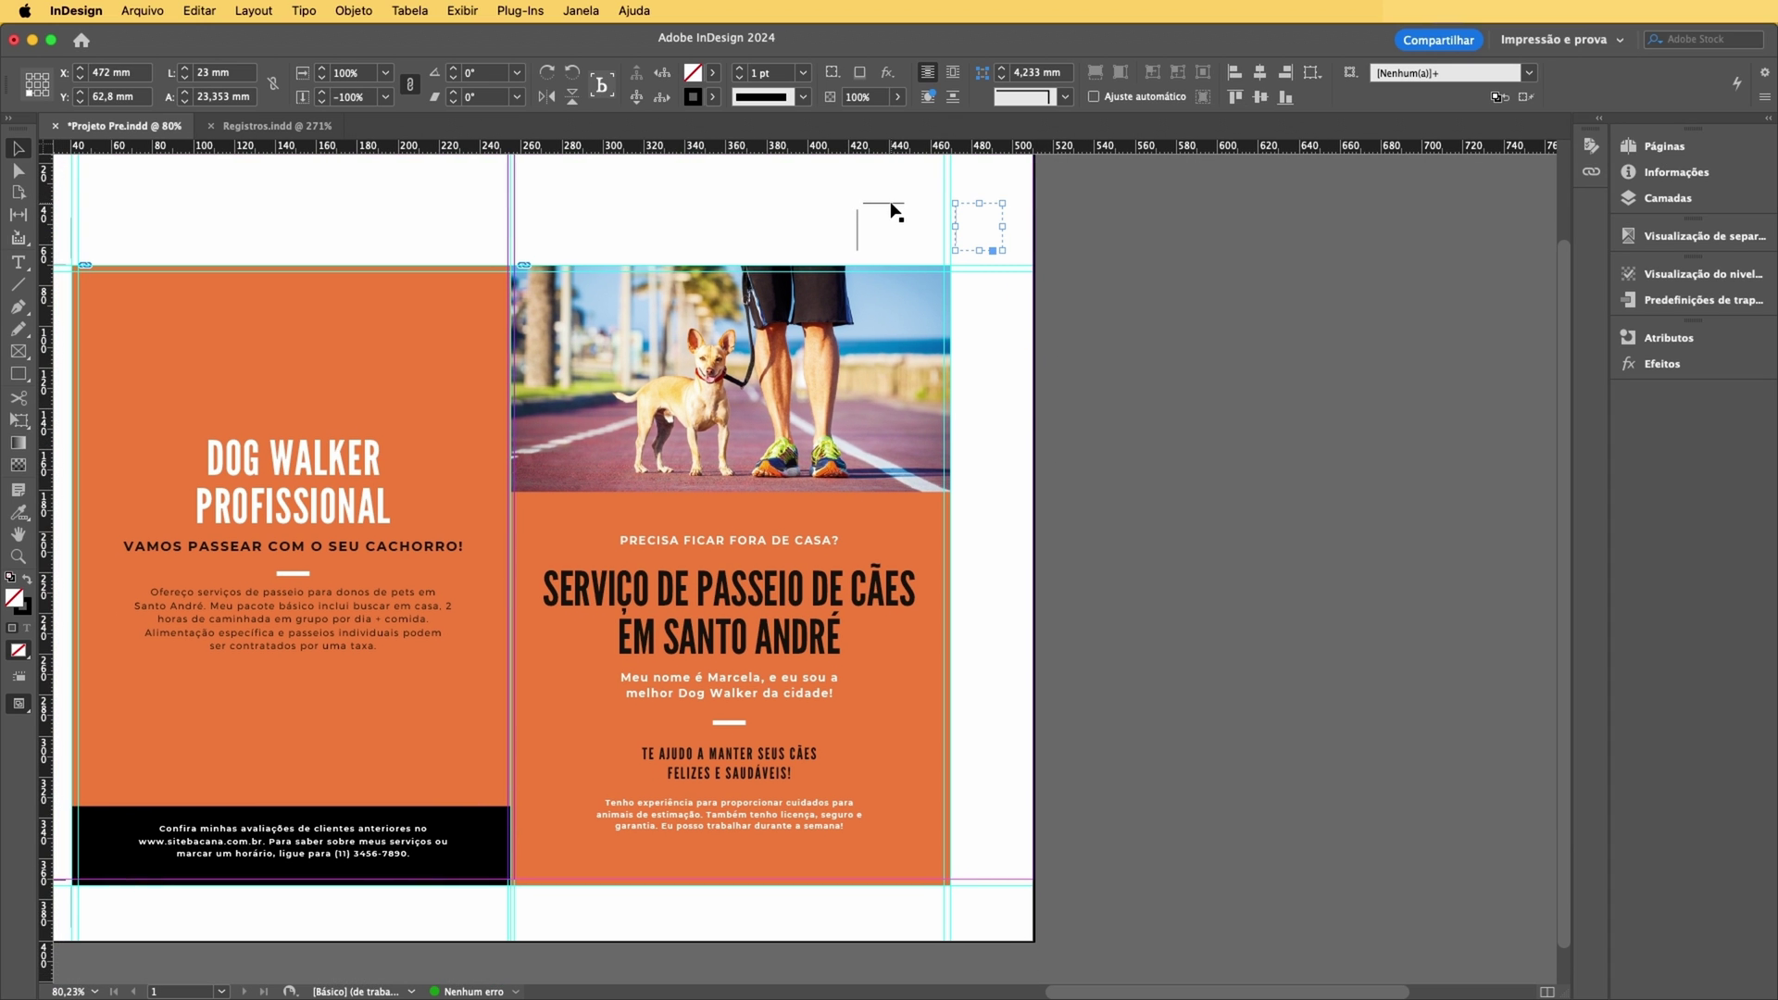
drag(891, 202, 984, 894)
- Duplicate the pair of vertical centre marks and place one pair above and one below the flyers, near the line where they meet
scroll(348, 528, left, 10)
scroll(348, 528, up, 3)
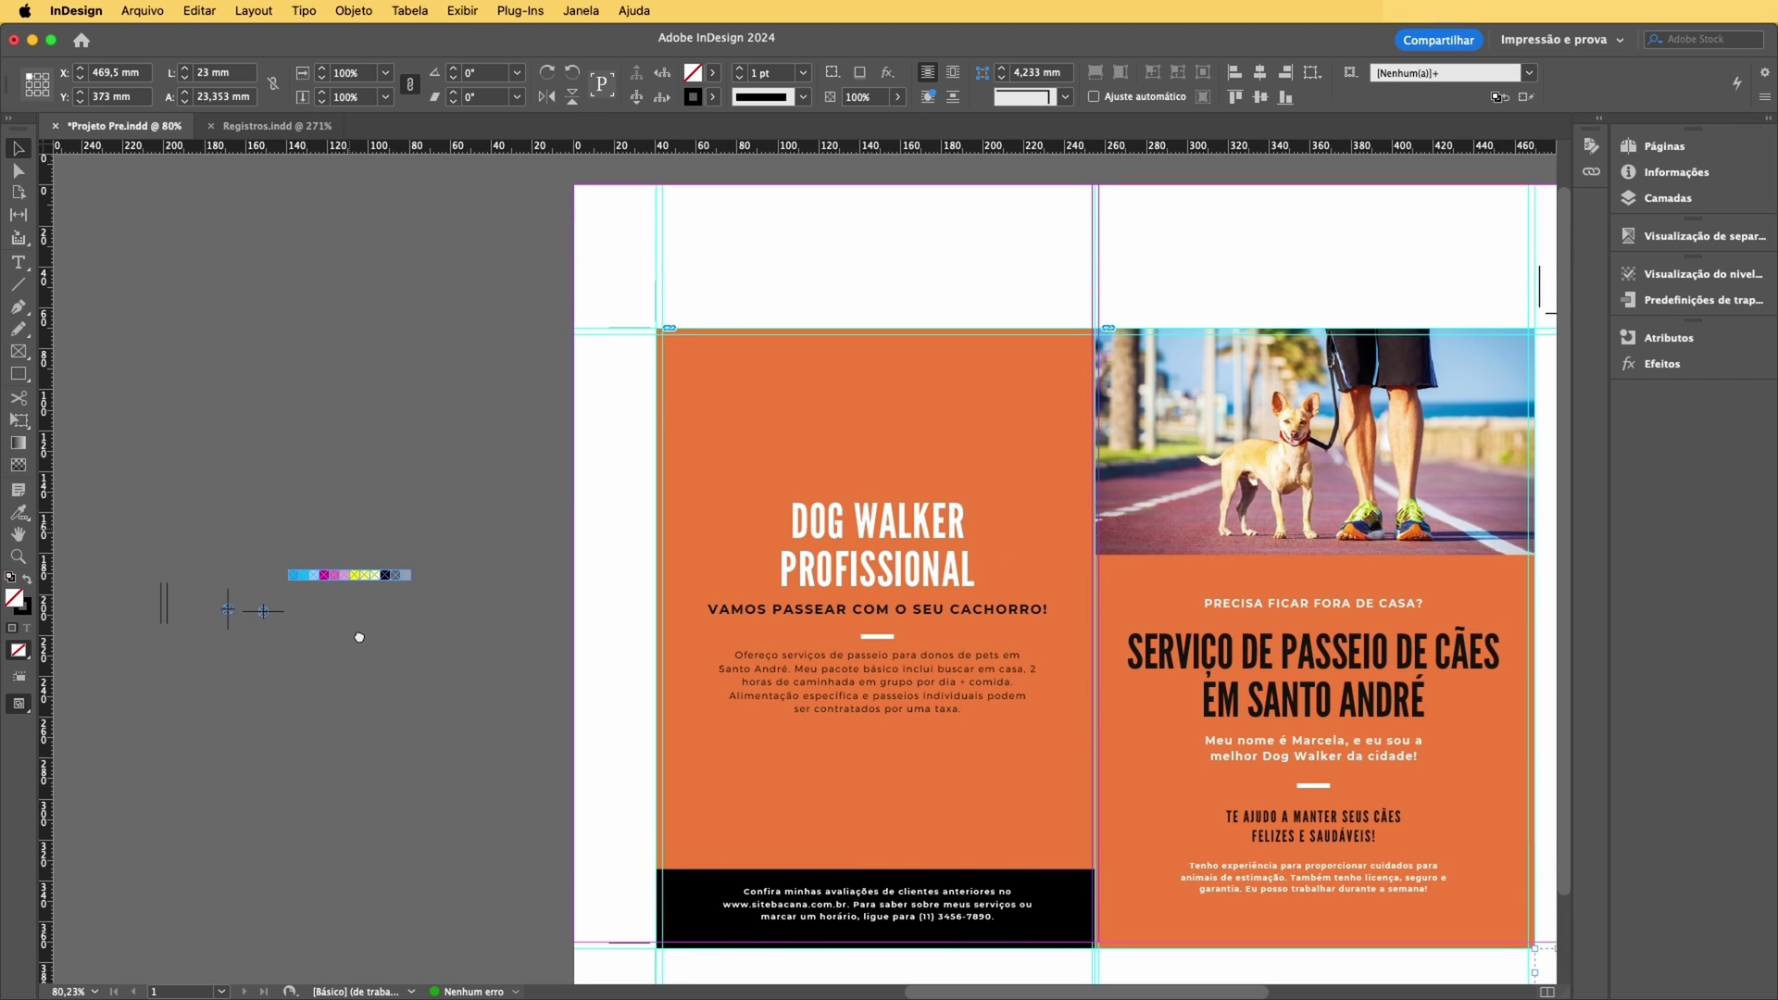
drag(128, 545, 203, 631)
key(ctrl+c)
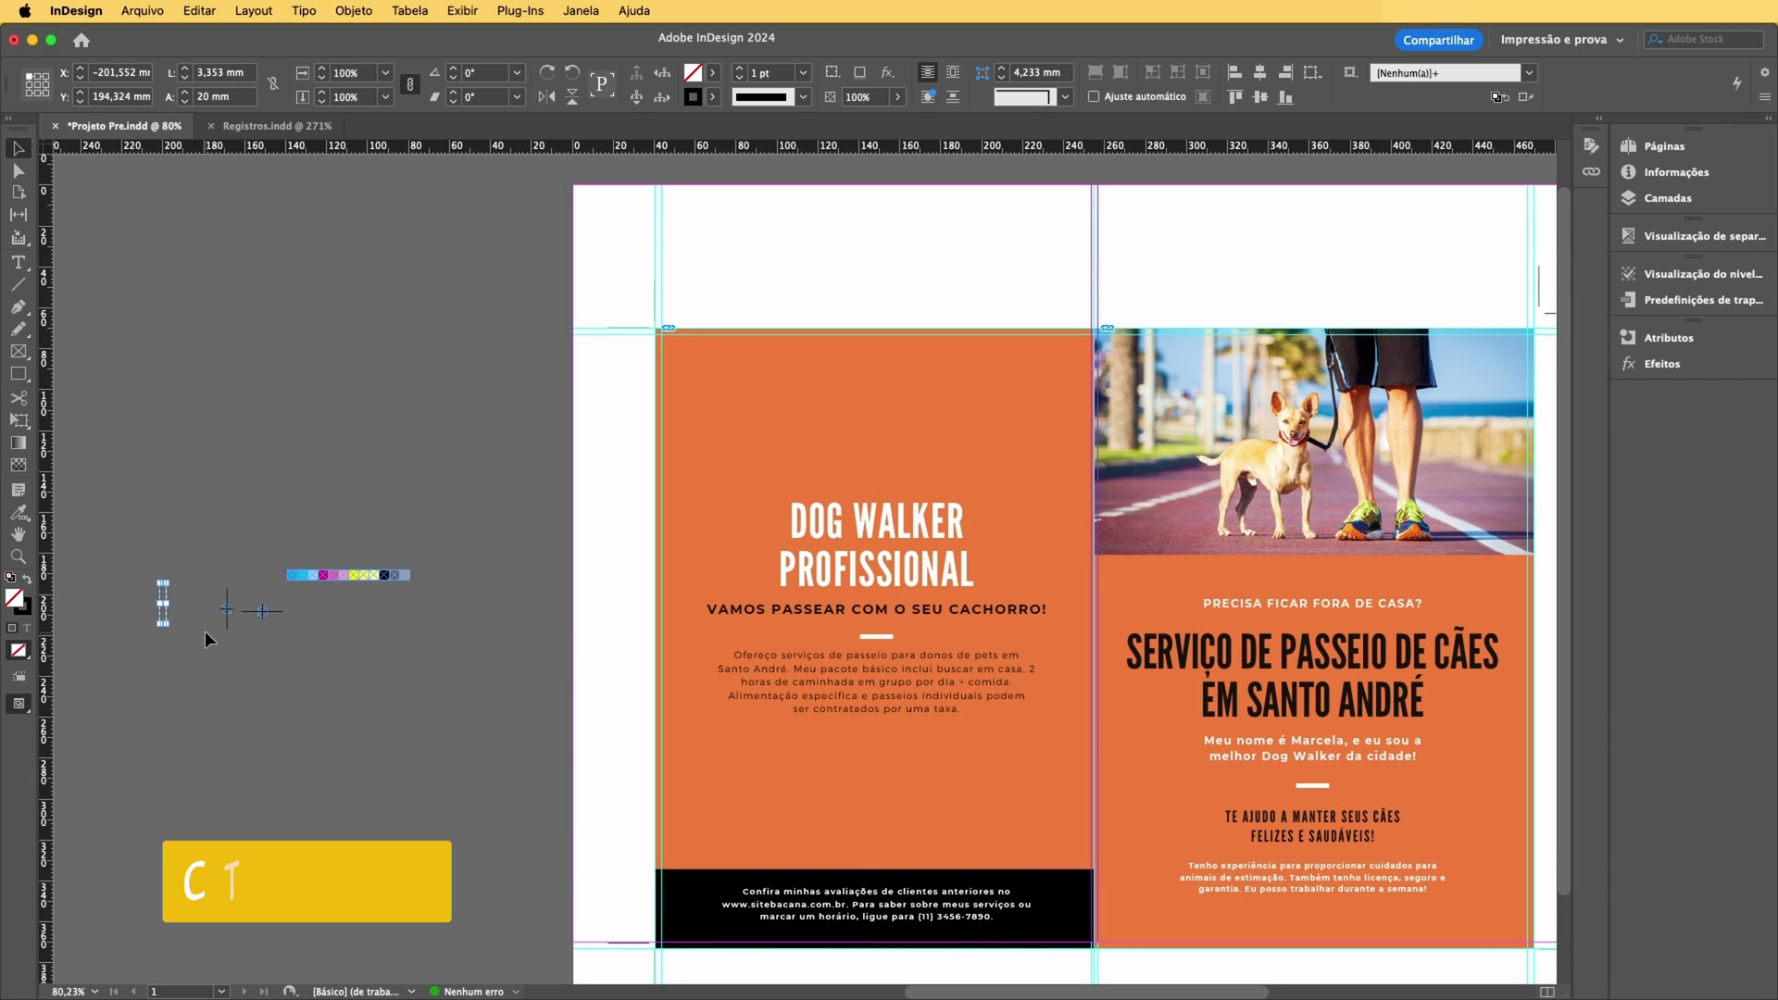
key(ctrl+v)
key(ctrl+v)
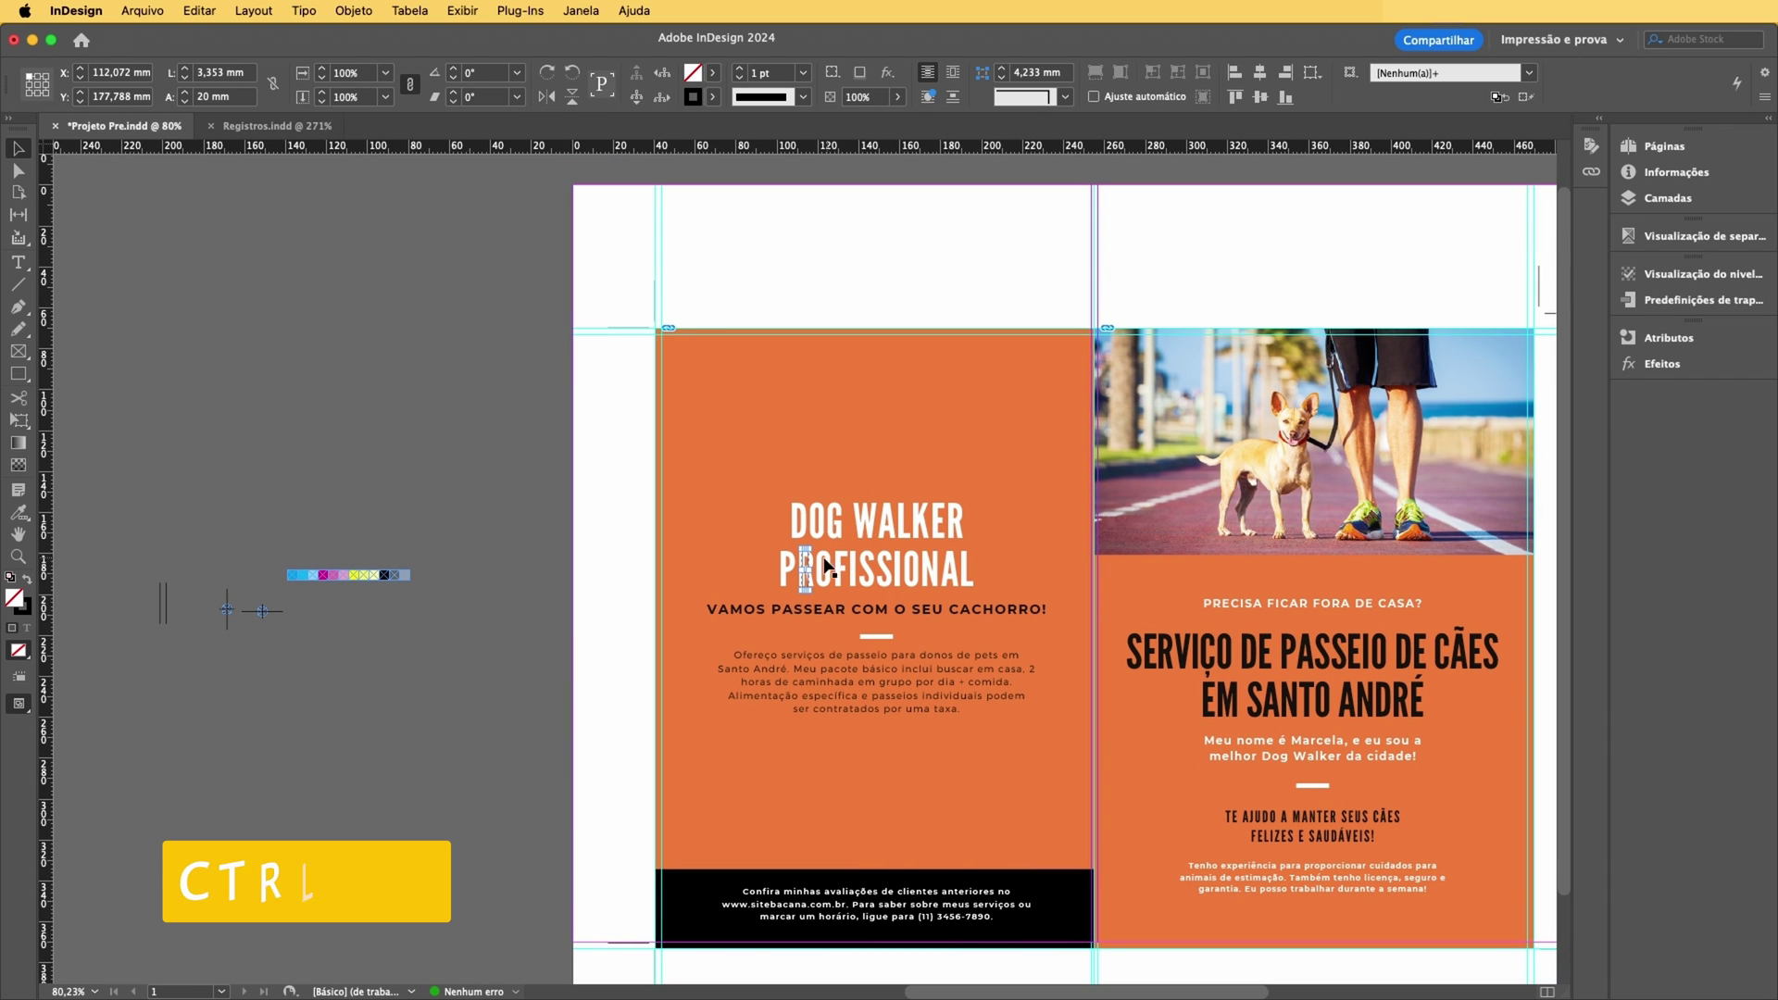
drag(807, 559, 1086, 304)
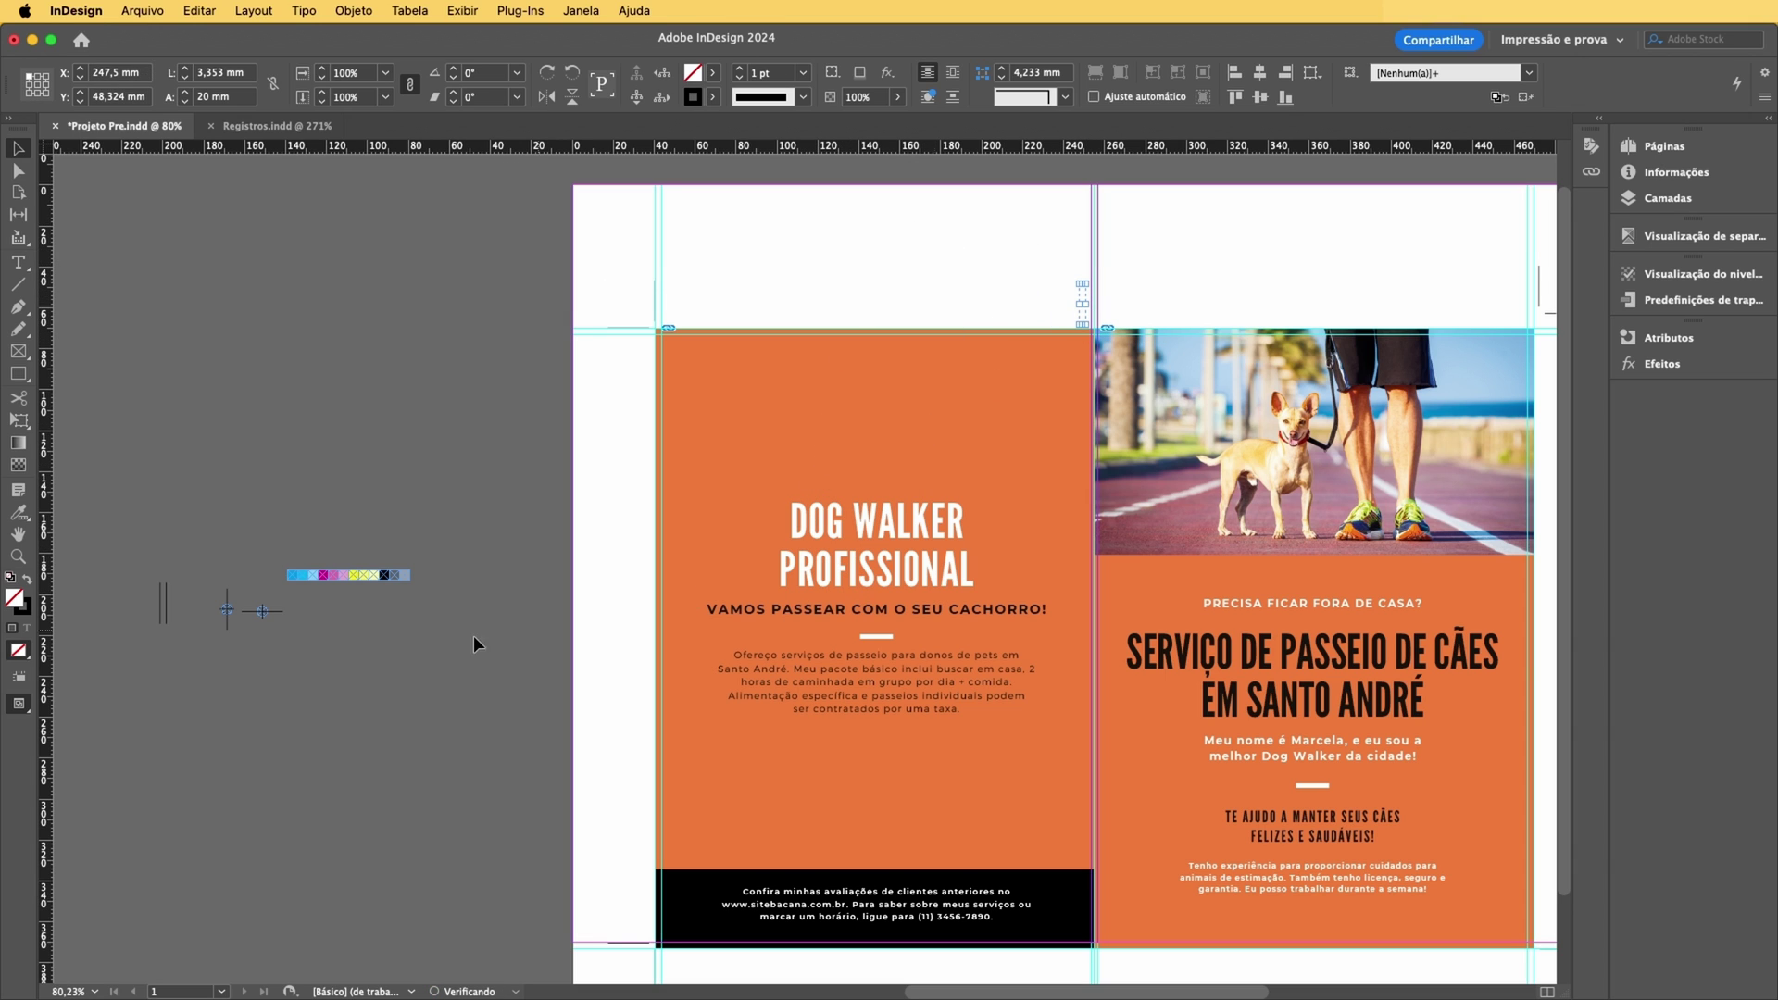
drag(167, 602, 1079, 964)
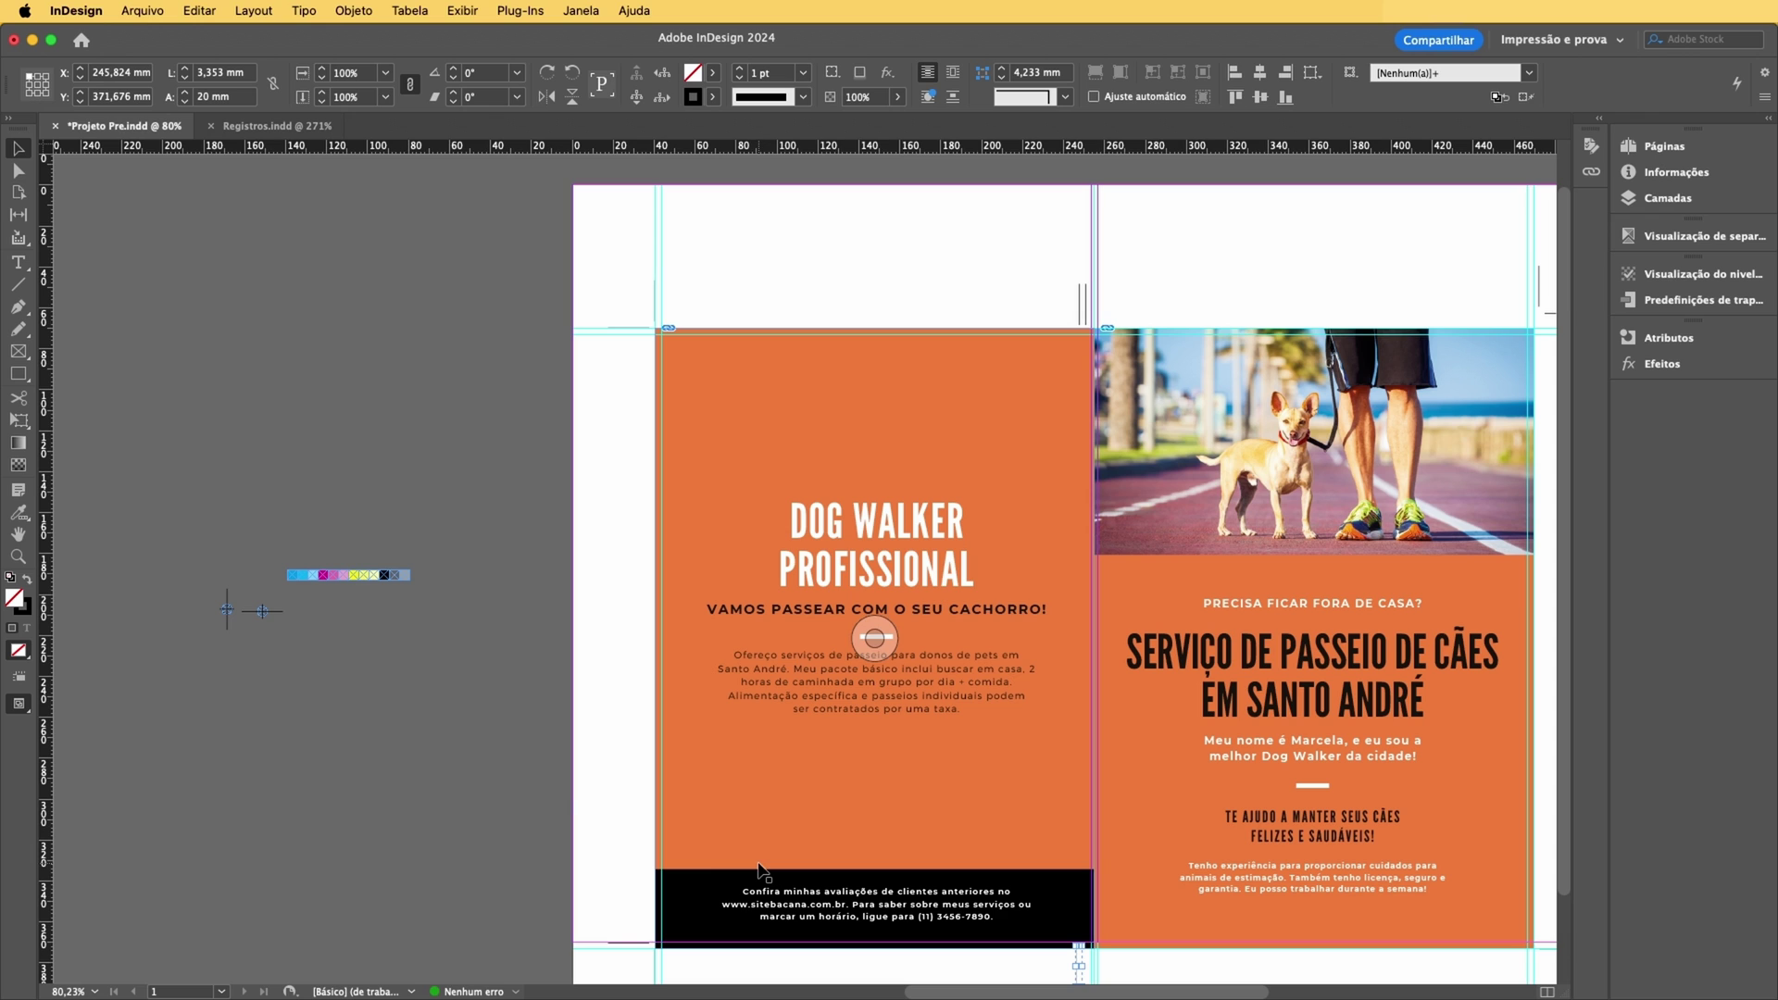
- Place the horizontal registration mark above the left flyer and the vertical one in the left page margin at X 32.5, Y 235 mm
click(291, 741)
scroll(268, 635, down, 2)
scroll(267, 635, up, 1)
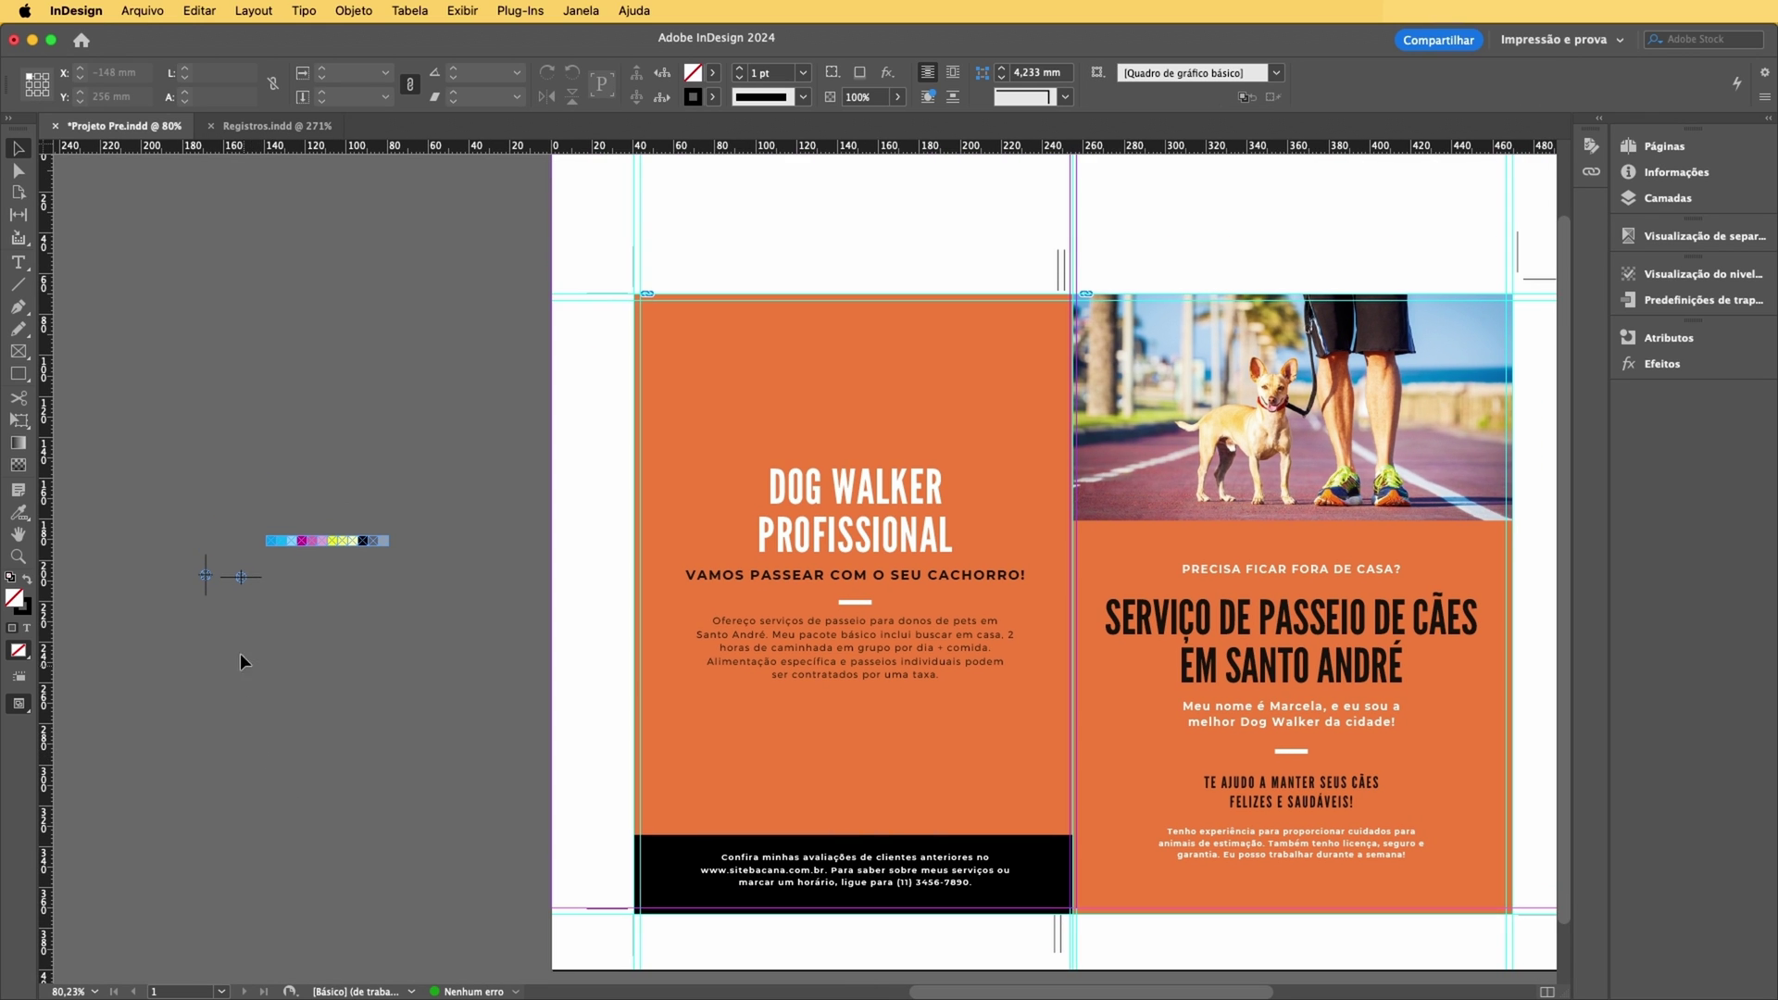
click(239, 580)
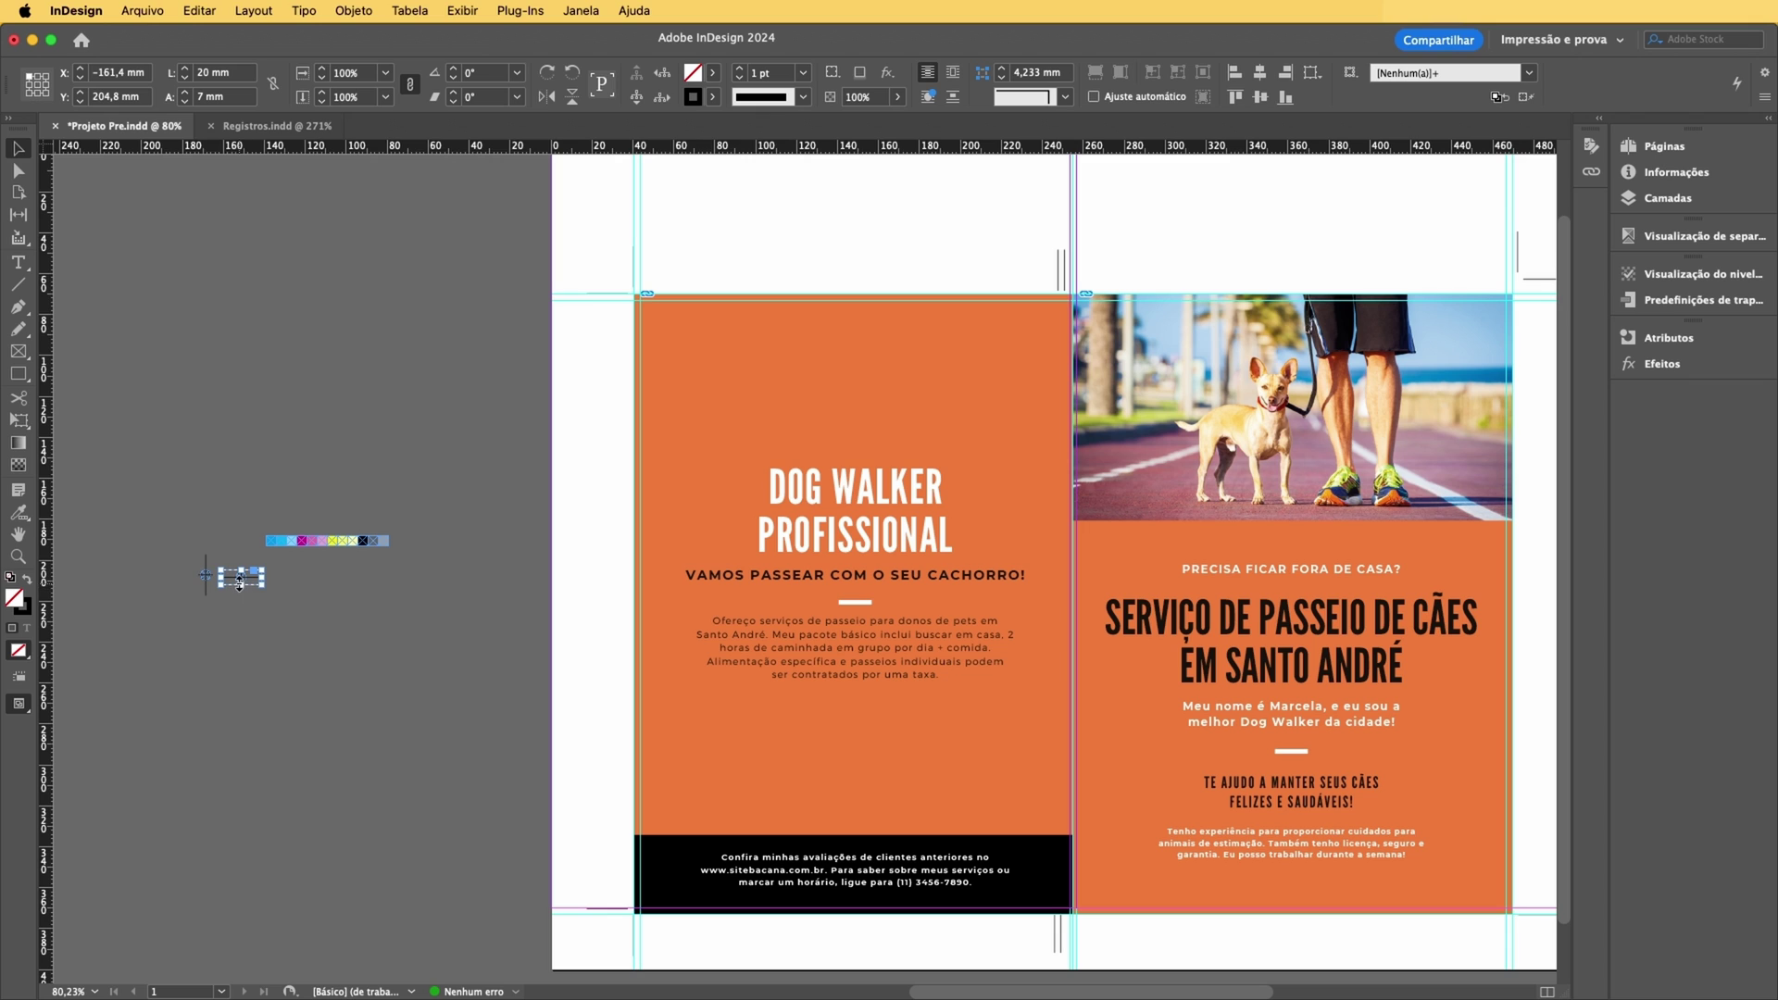
drag(239, 575, 1023, 284)
drag(204, 576, 613, 654)
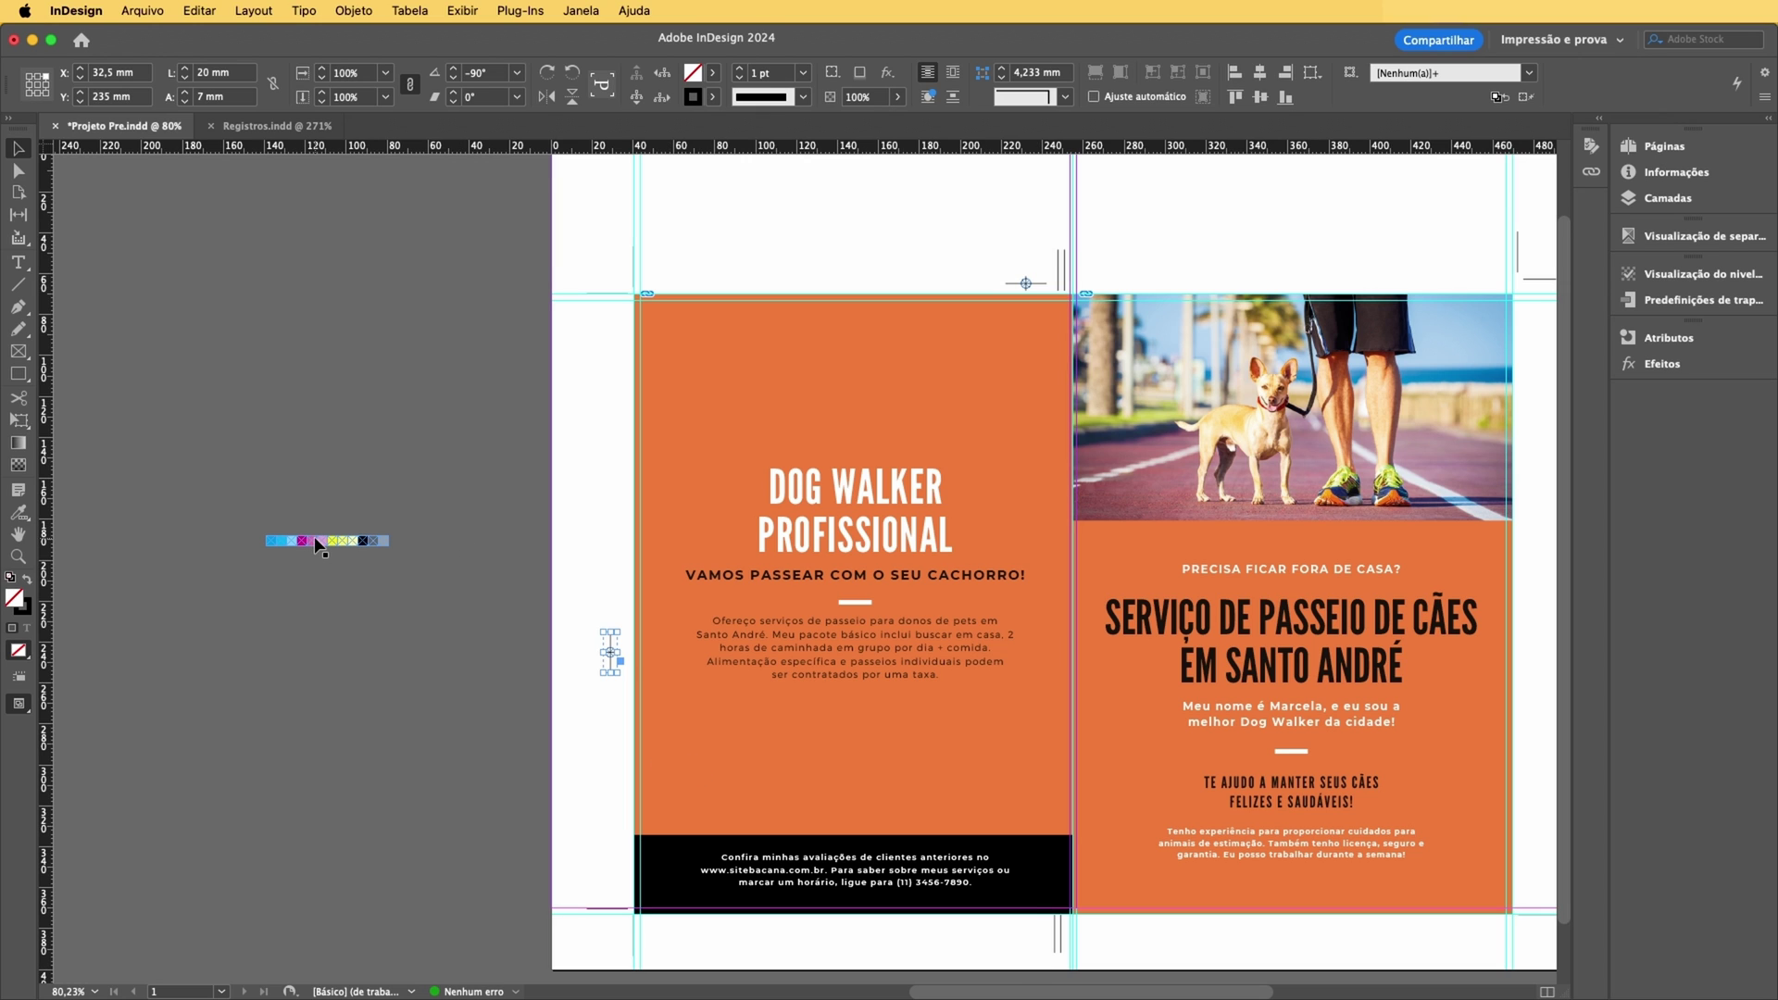
click(676, 269)
- Shift the left flyer's top-left crop marks inward to the trim guides at X 43.5, Y 73 mm
drag(564, 219, 708, 364)
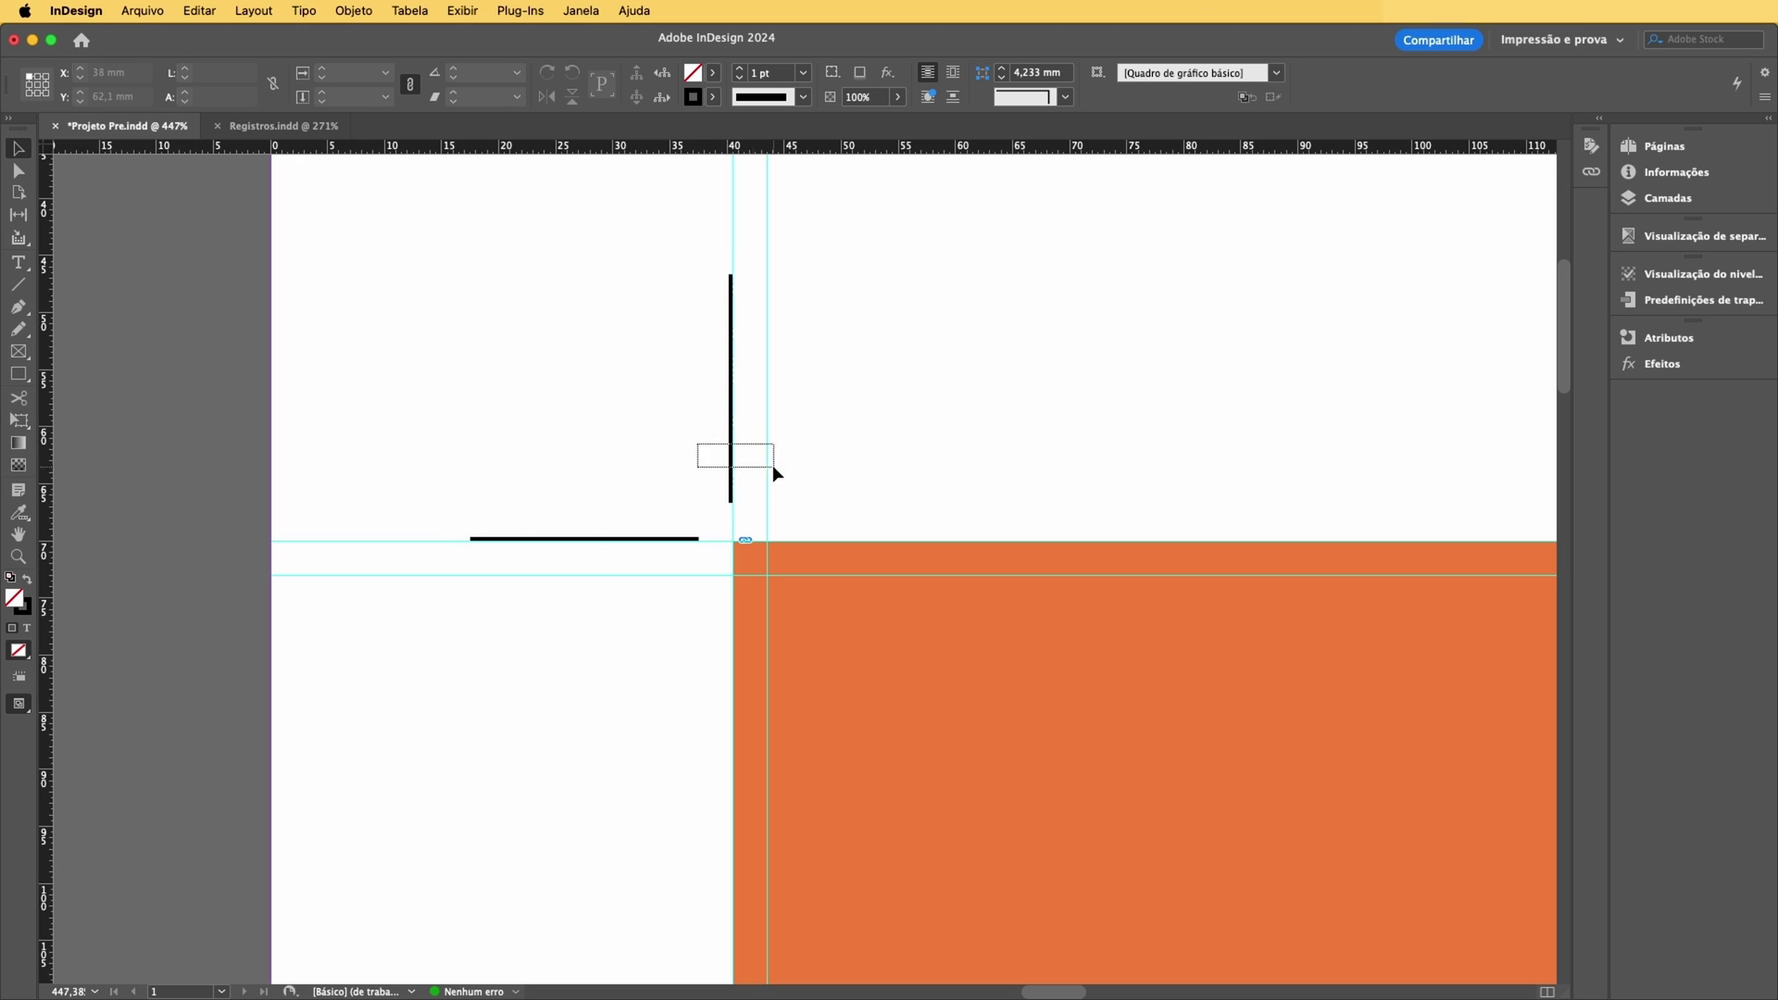
click(731, 472)
drag(730, 471, 765, 505)
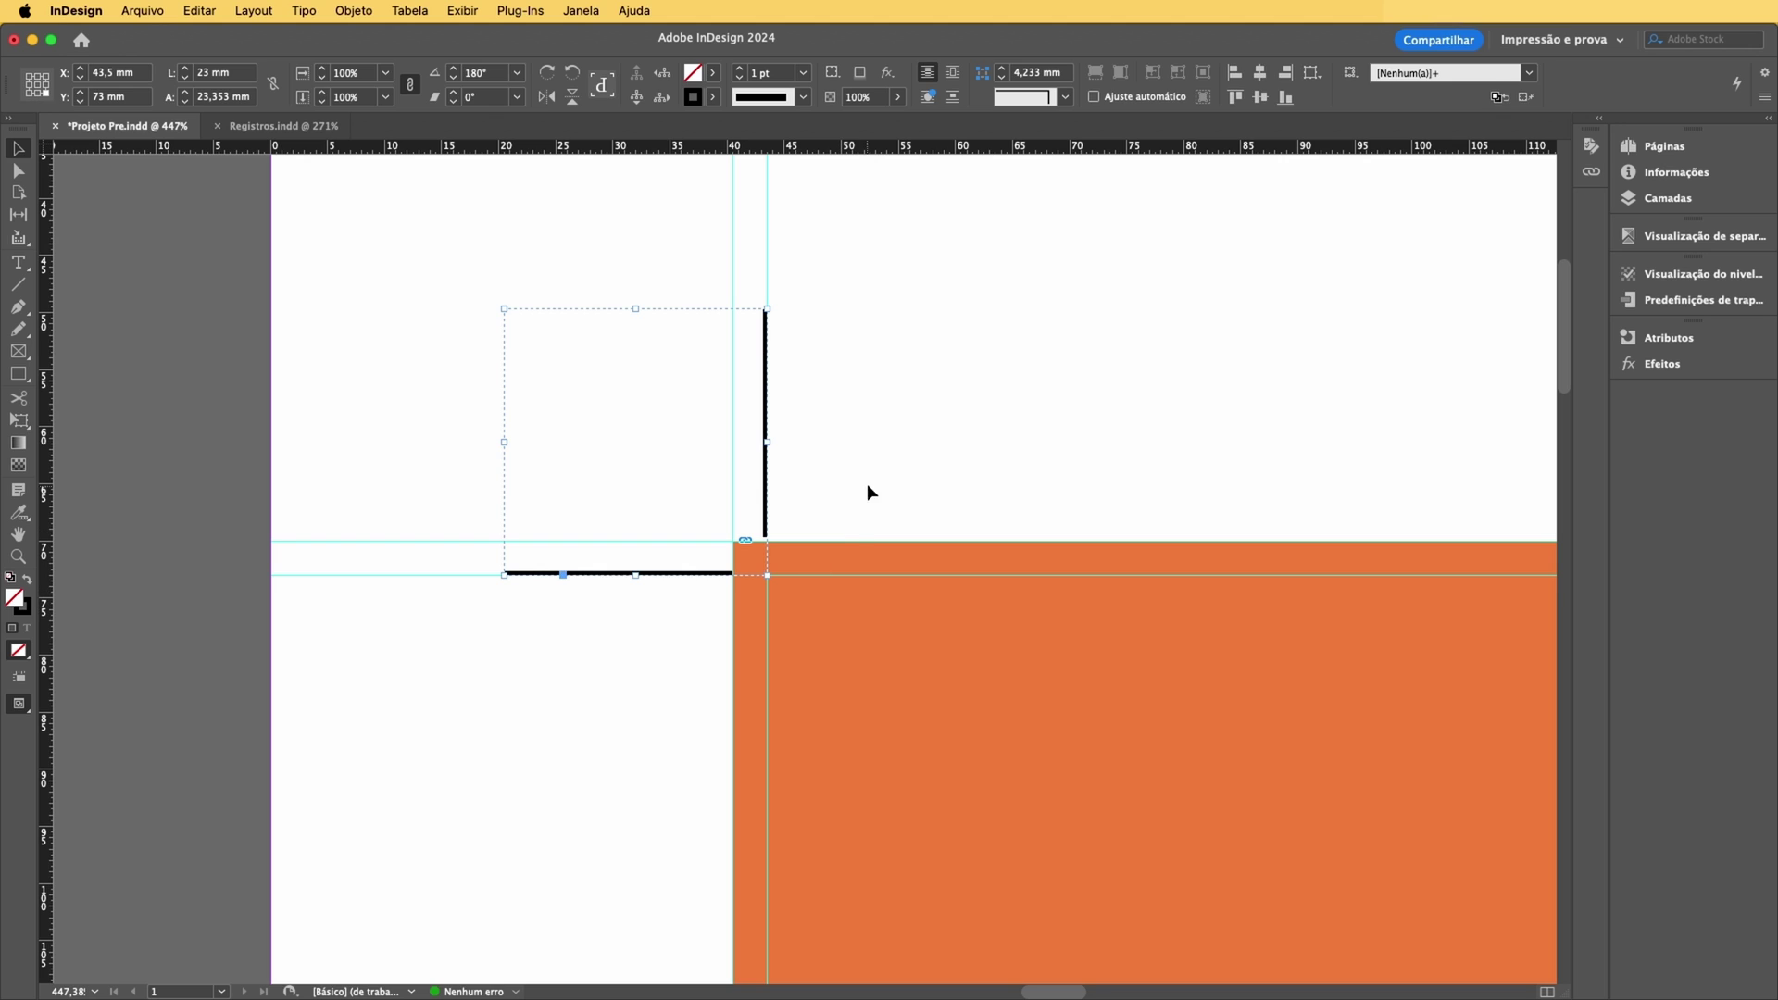
click(1145, 762)
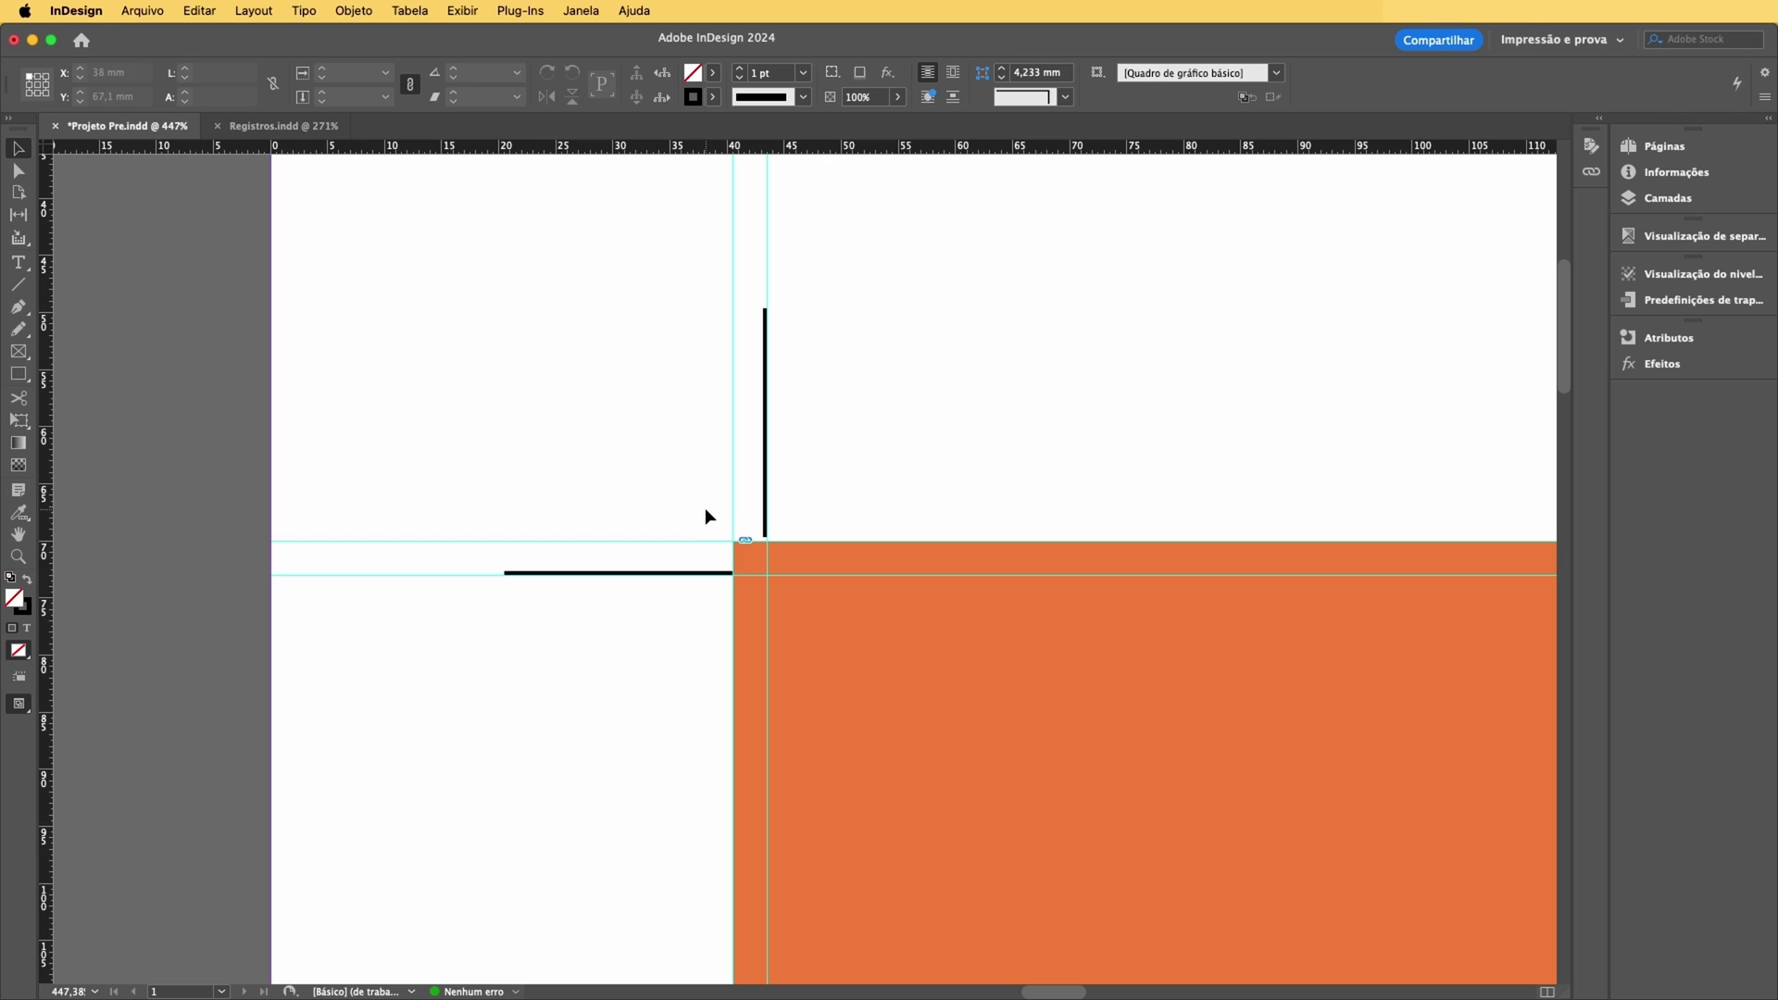
- Shift the left flyer's bottom-left crop marks inward to the vertical trim guide at X 43.5, Y 370 mm
key(super+alt+0)
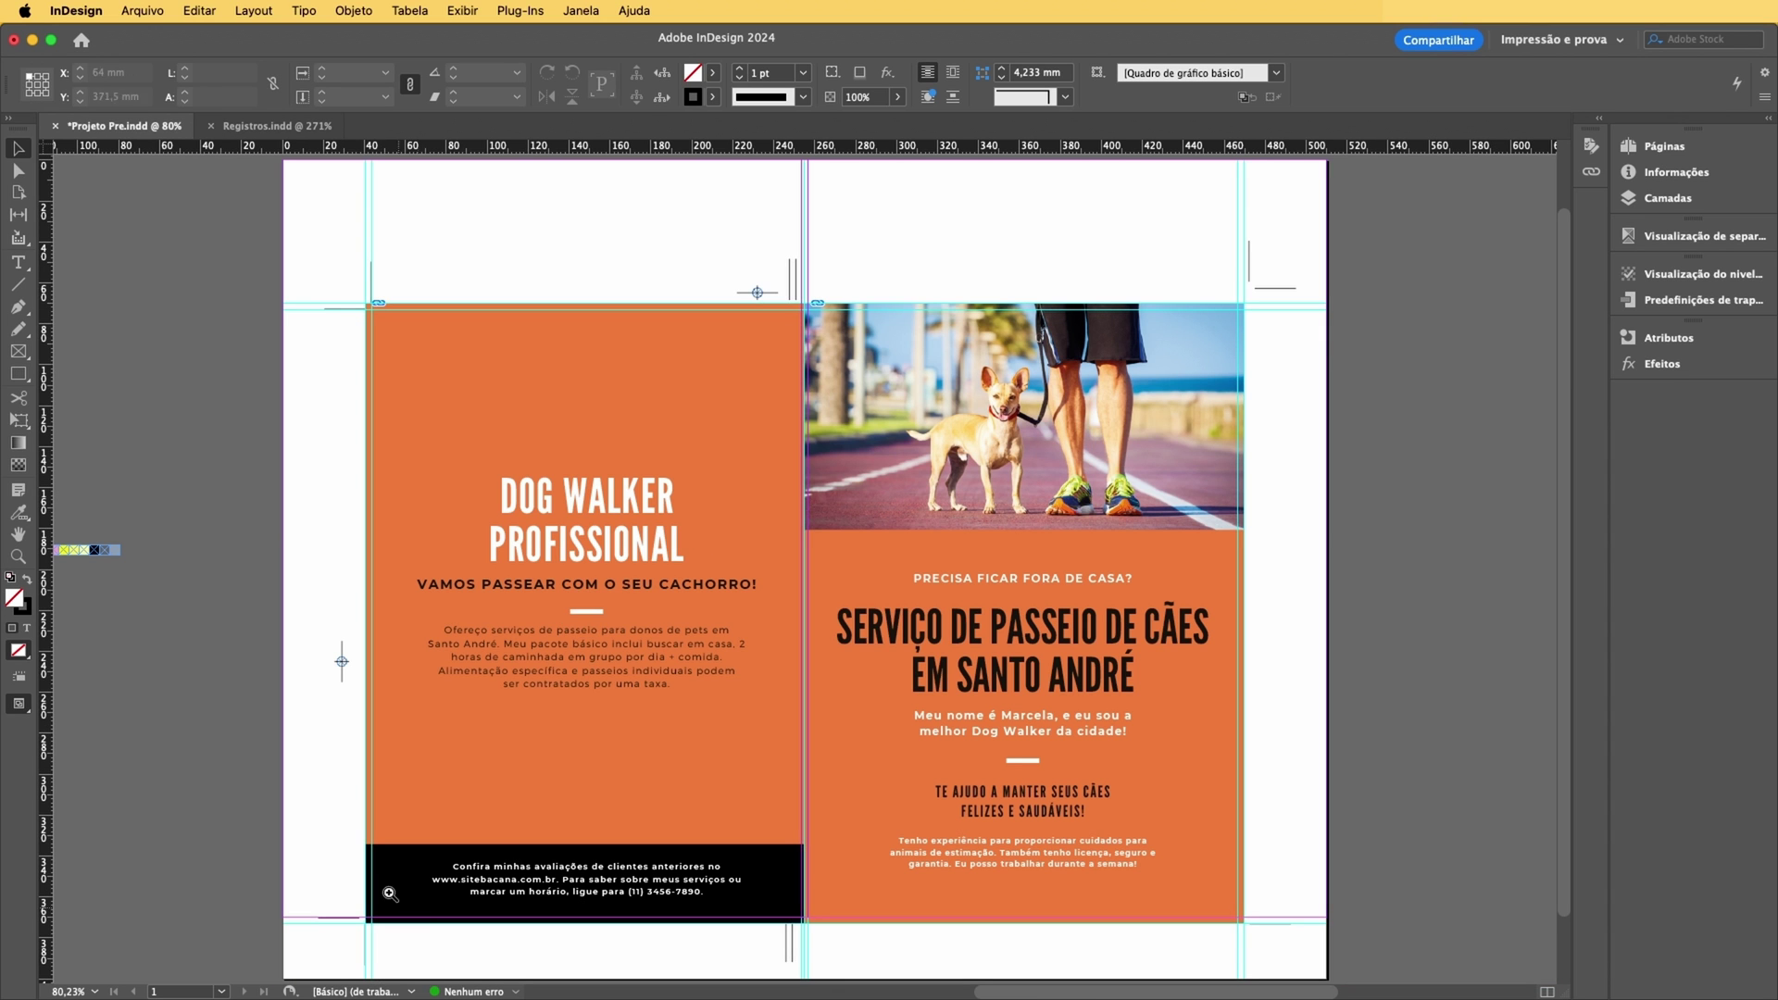
drag(313, 887, 363, 926)
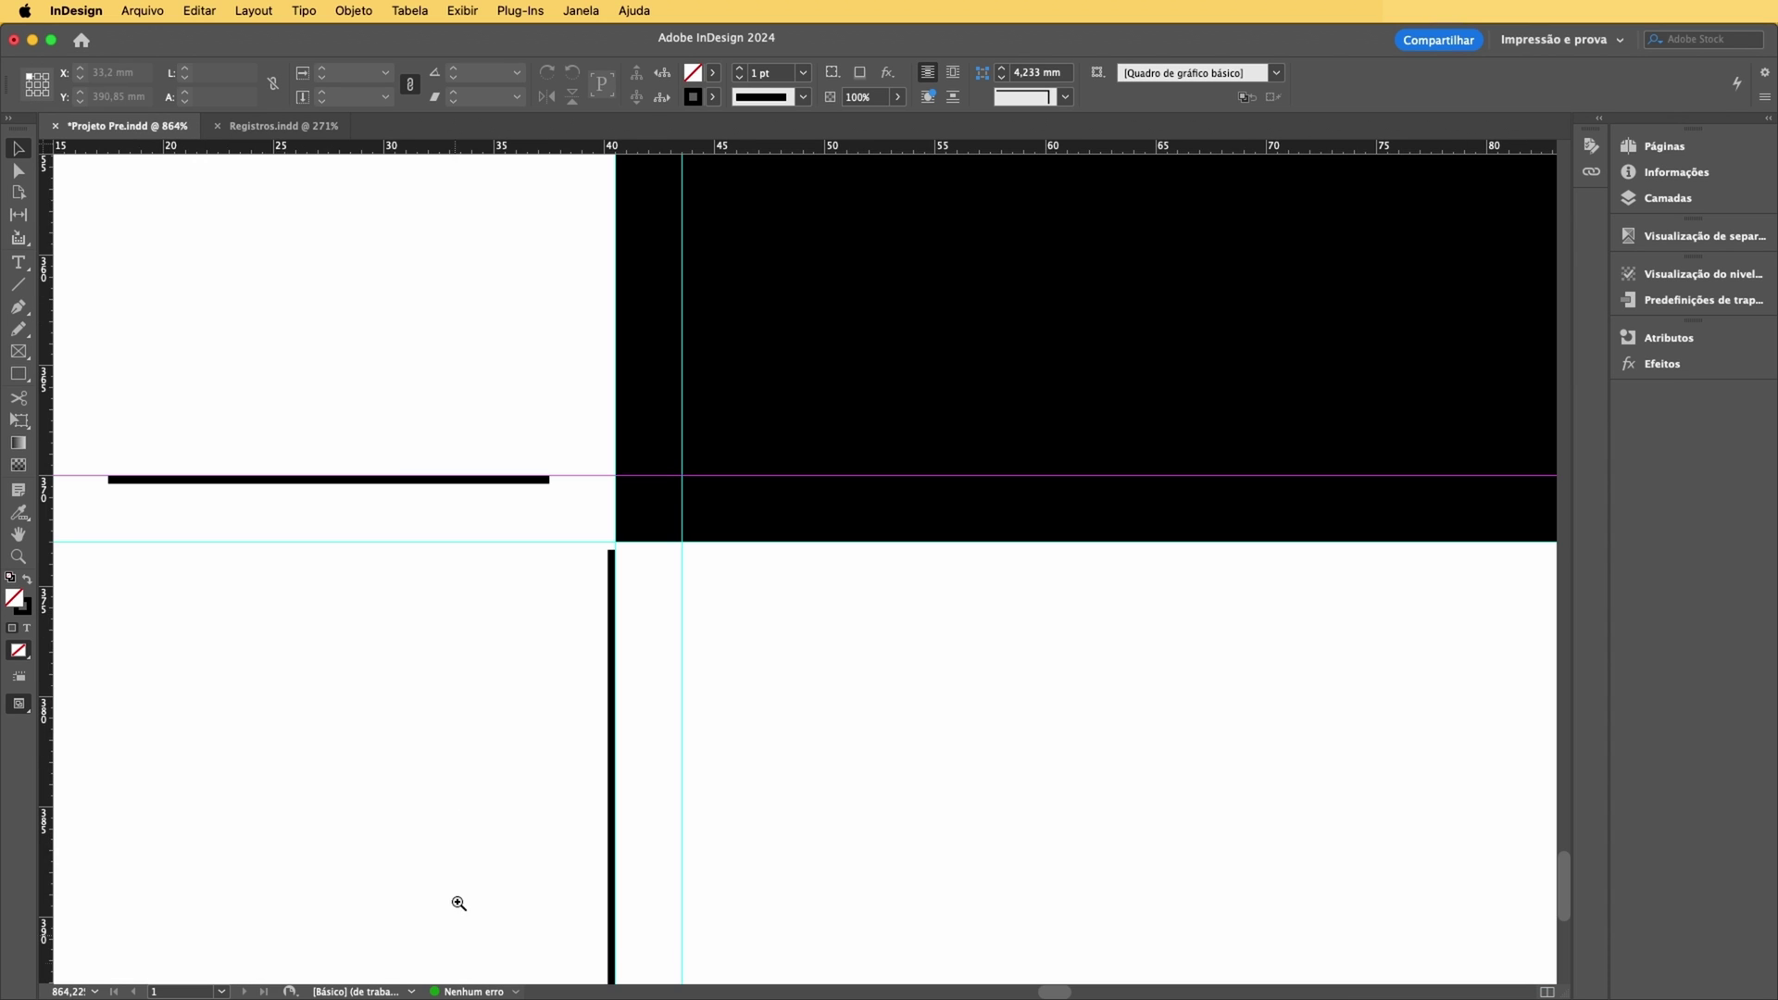
click(611, 663)
drag(614, 663, 679, 654)
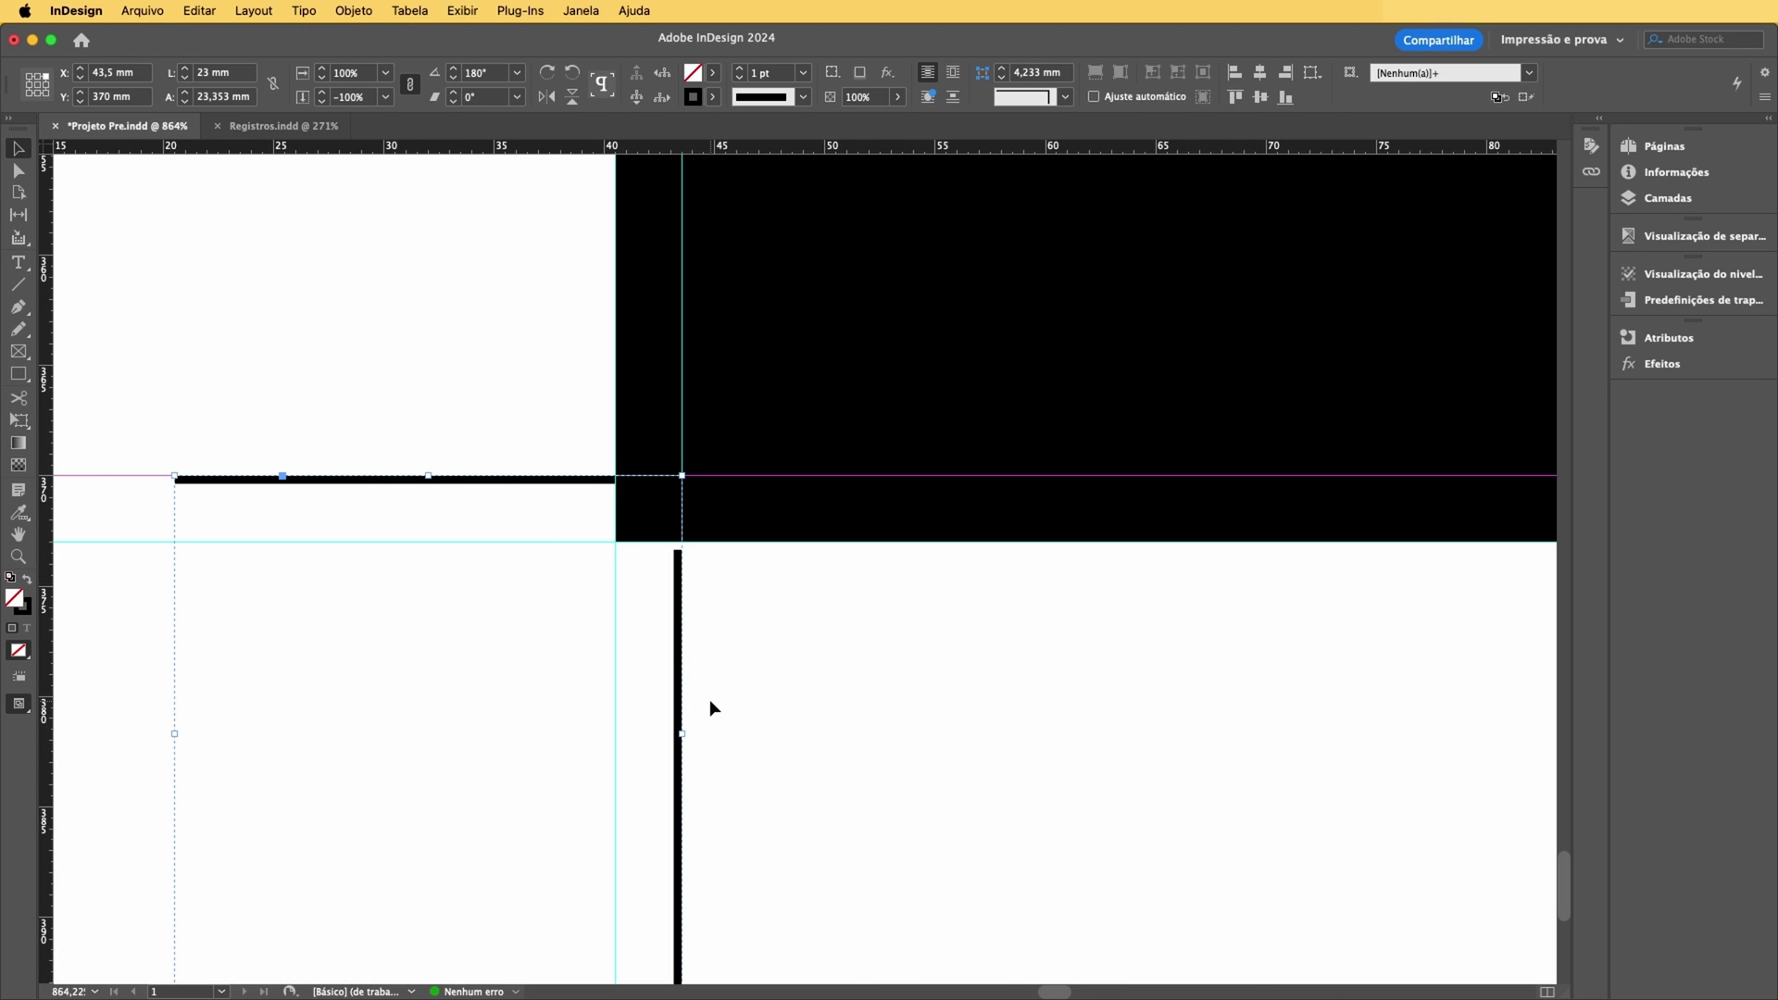
- Shift the right flyer's bottom-right and top-right crop marks inward to the trim guides
key(super+alt+0)
drag(1203, 884, 1305, 954)
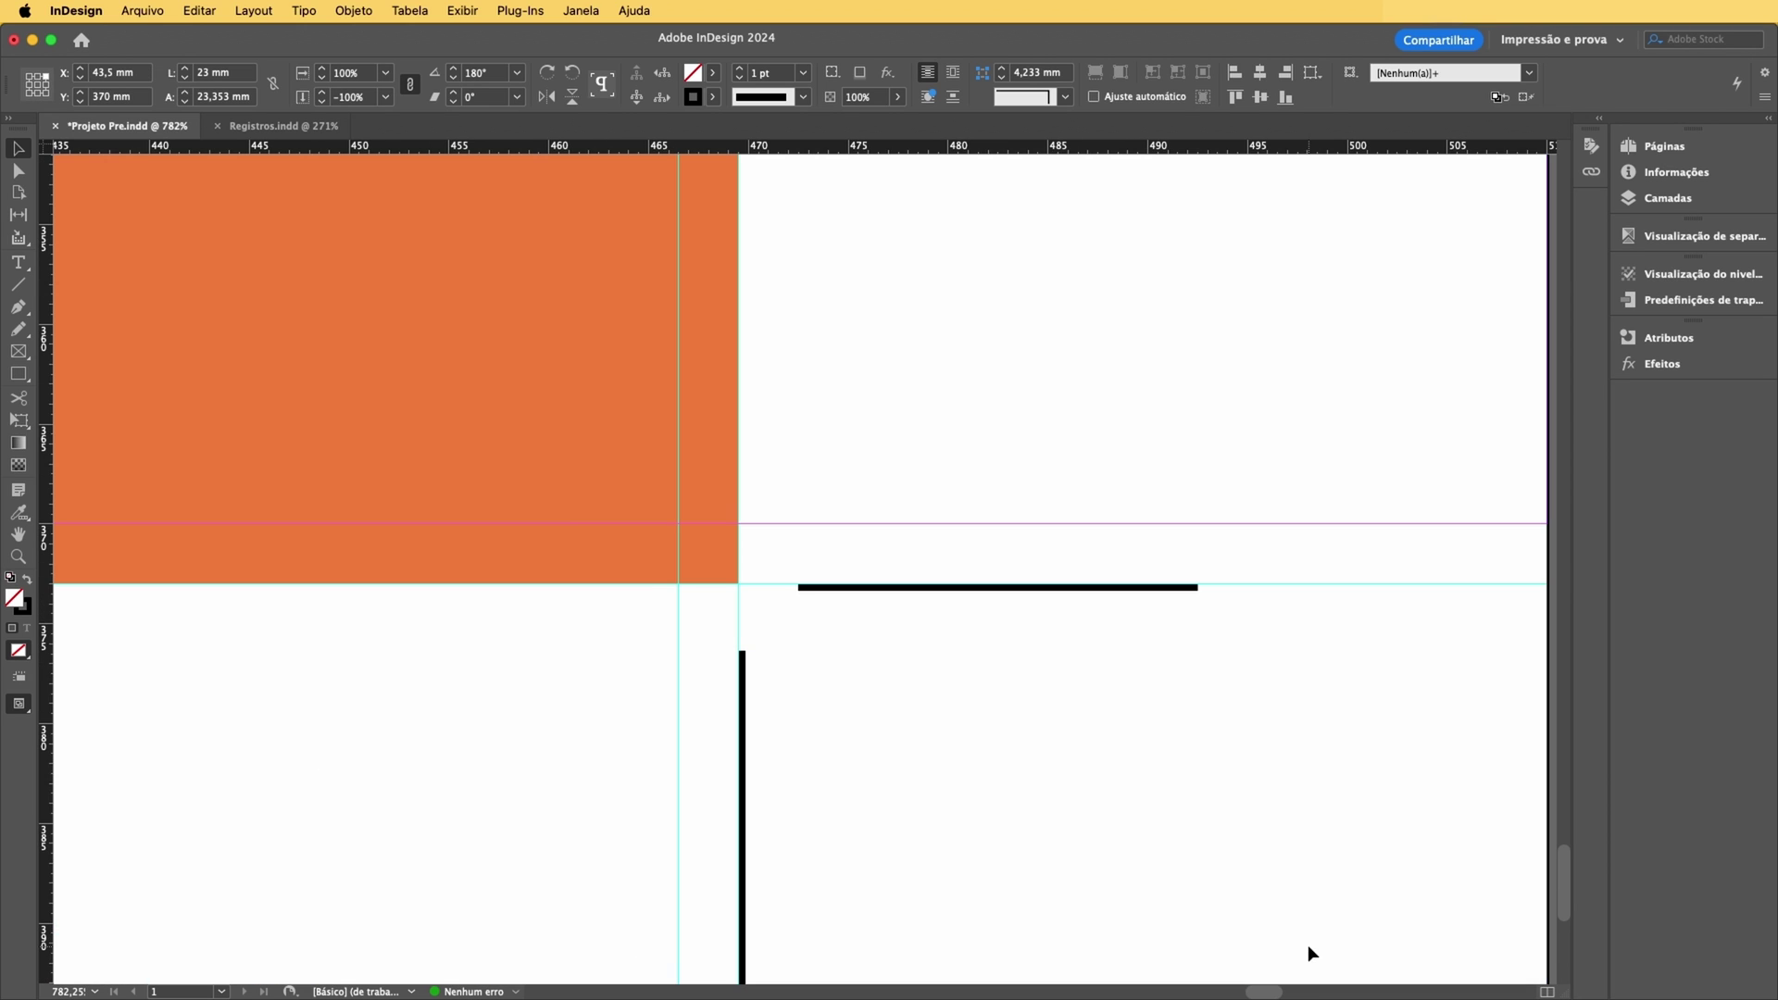
click(858, 588)
drag(852, 591, 793, 533)
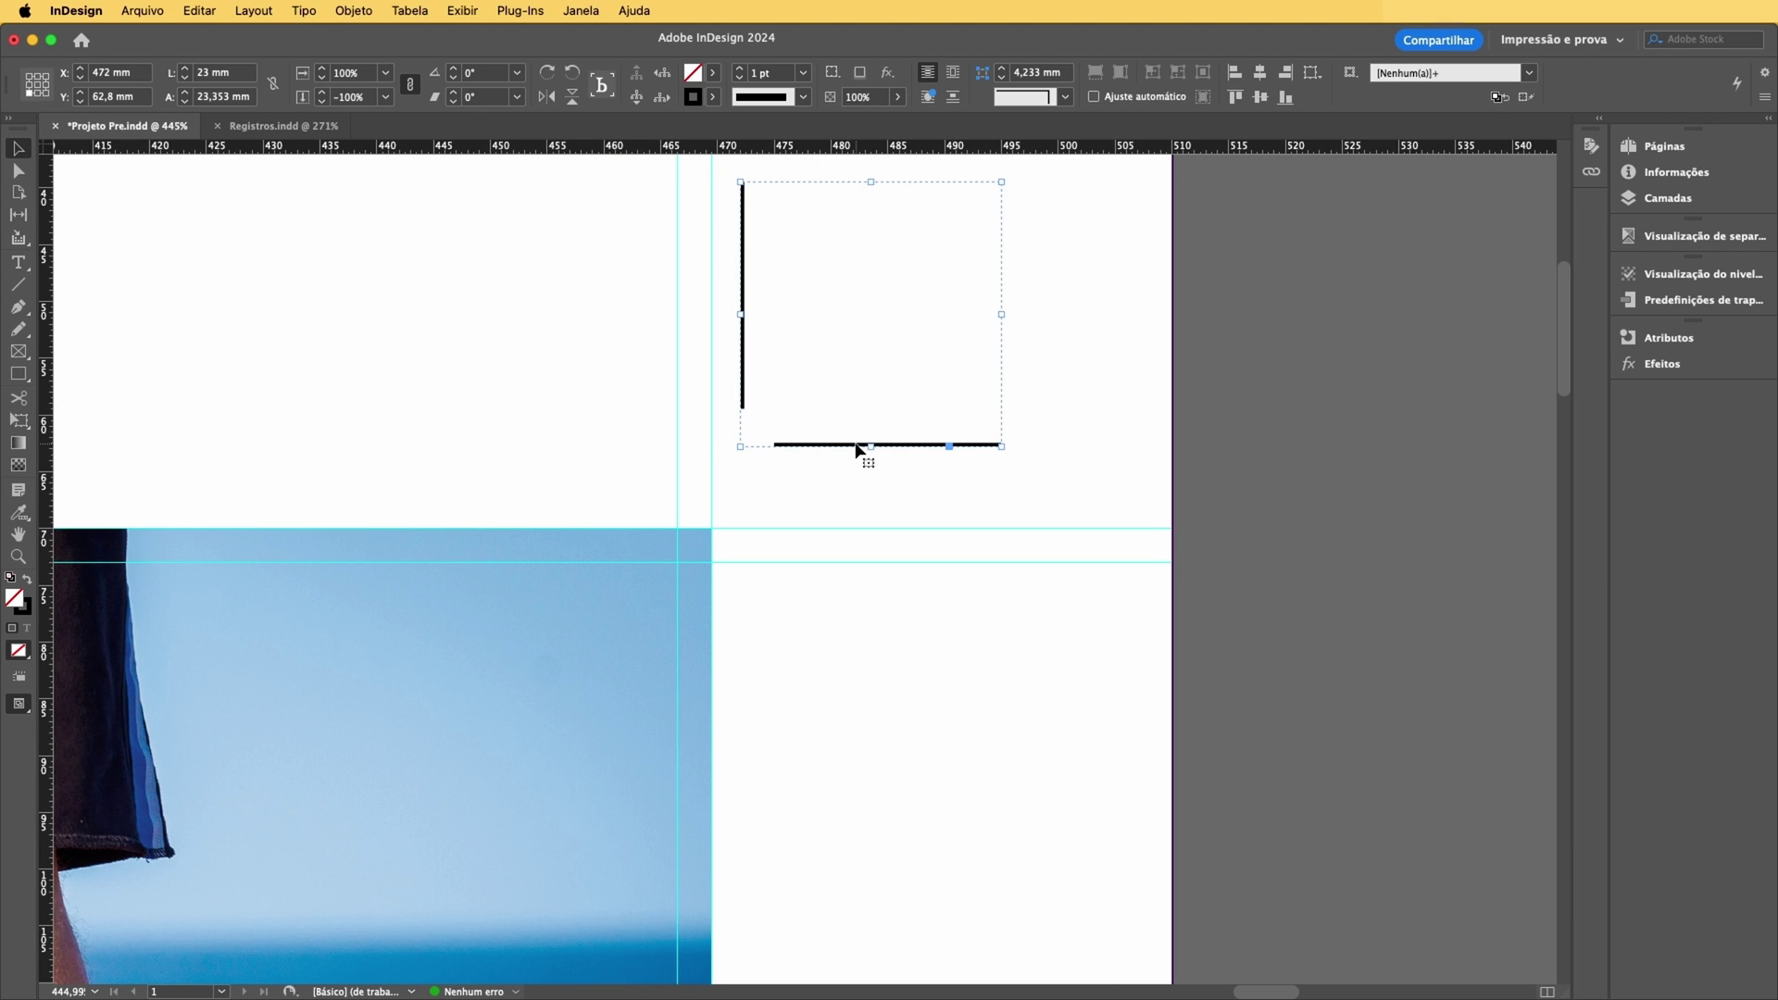
drag(861, 448, 796, 567)
click(784, 697)
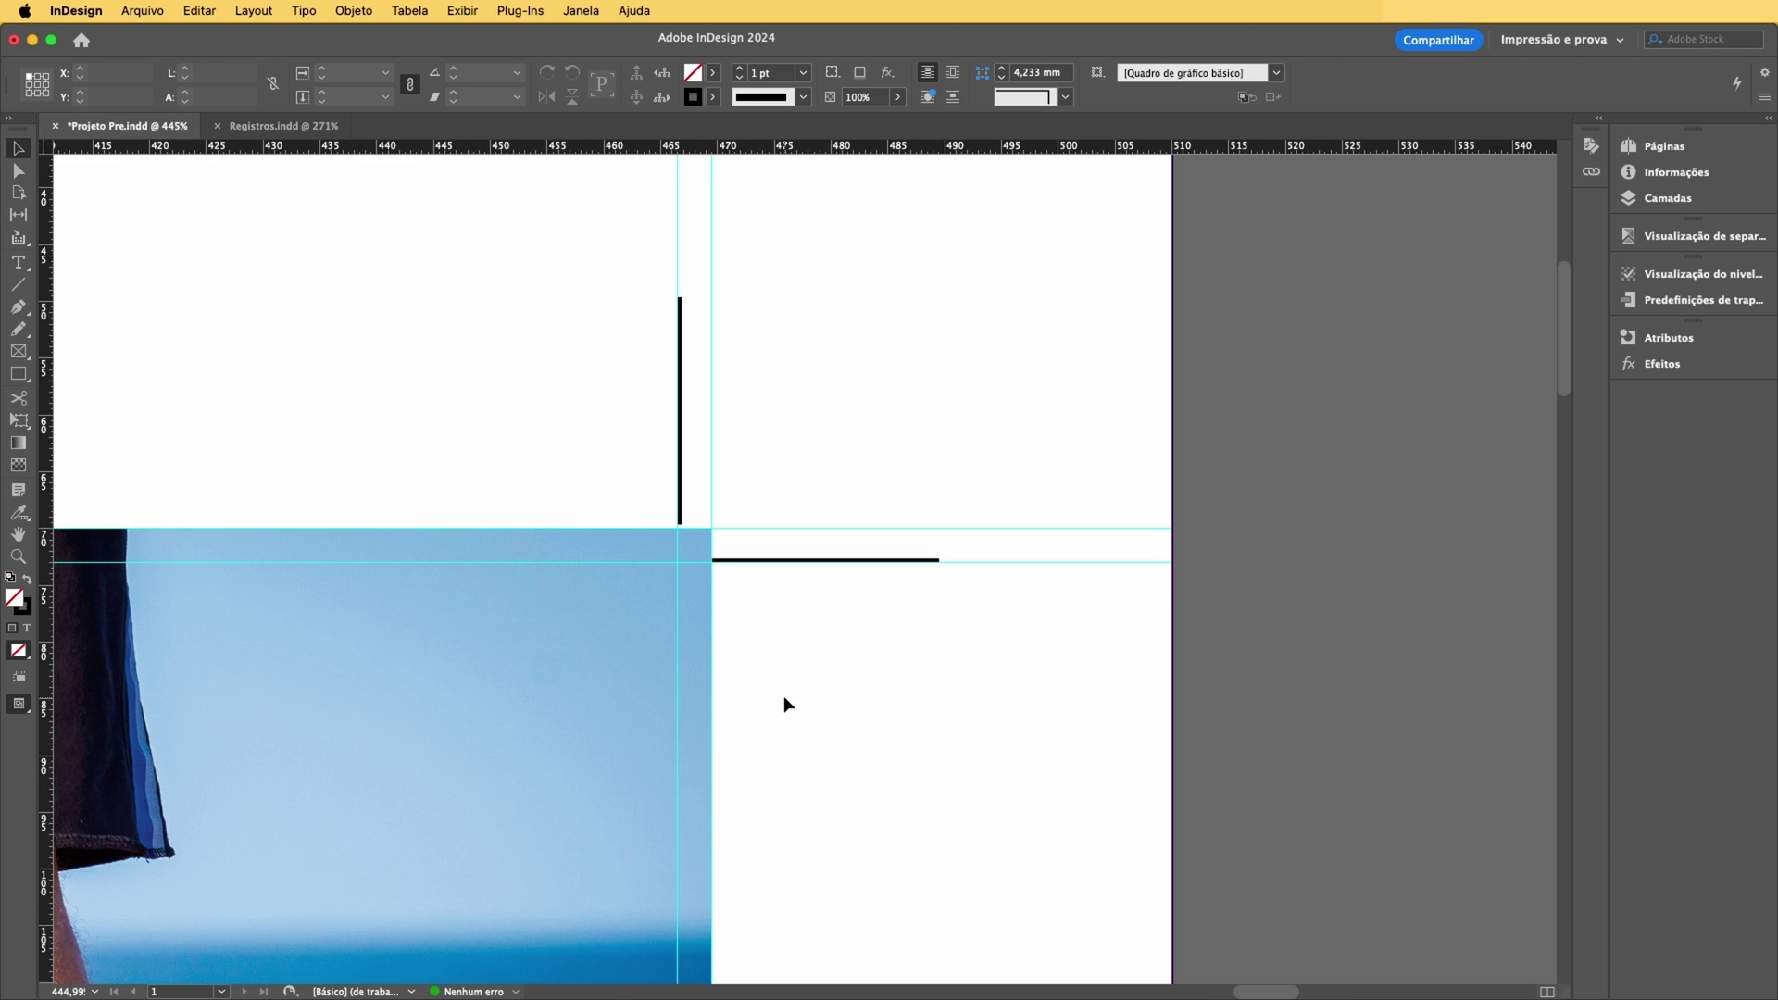
key(super+0)
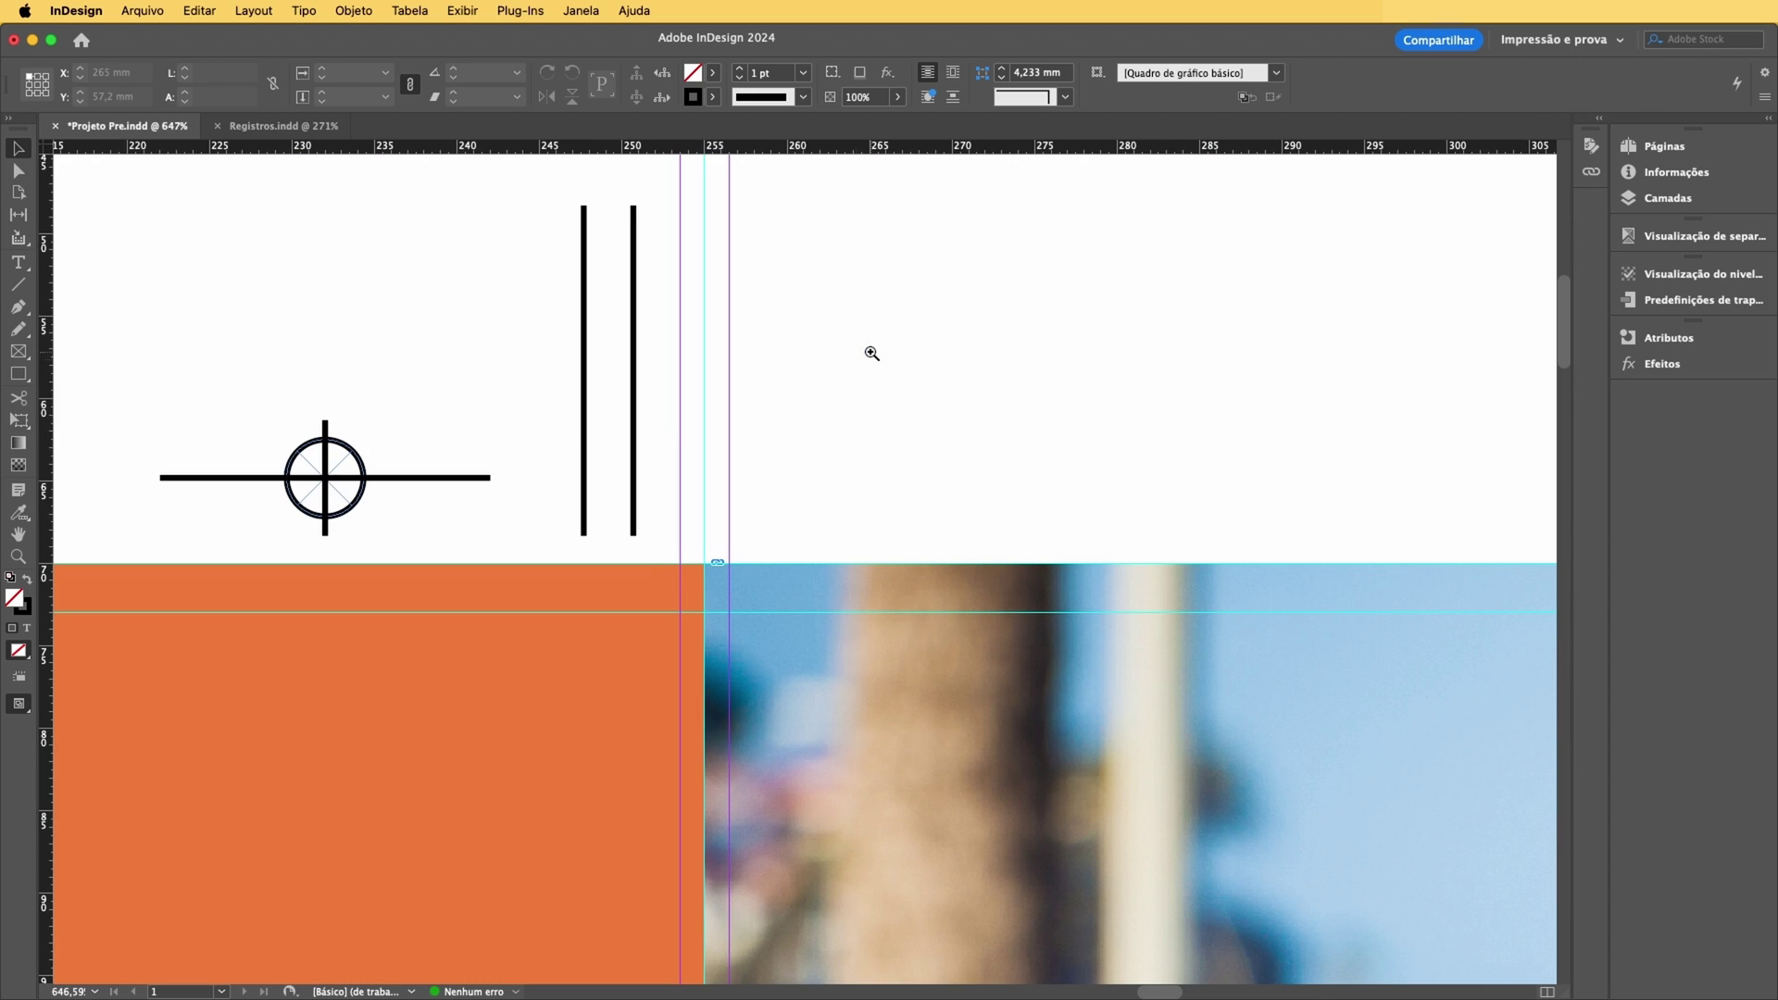
- Align the upper pair of centre marks with the two central guides at X 253.324, Y 50 mm, touching the flyers' top edge
drag(745, 257, 908, 352)
click(583, 449)
drag(588, 456, 686, 476)
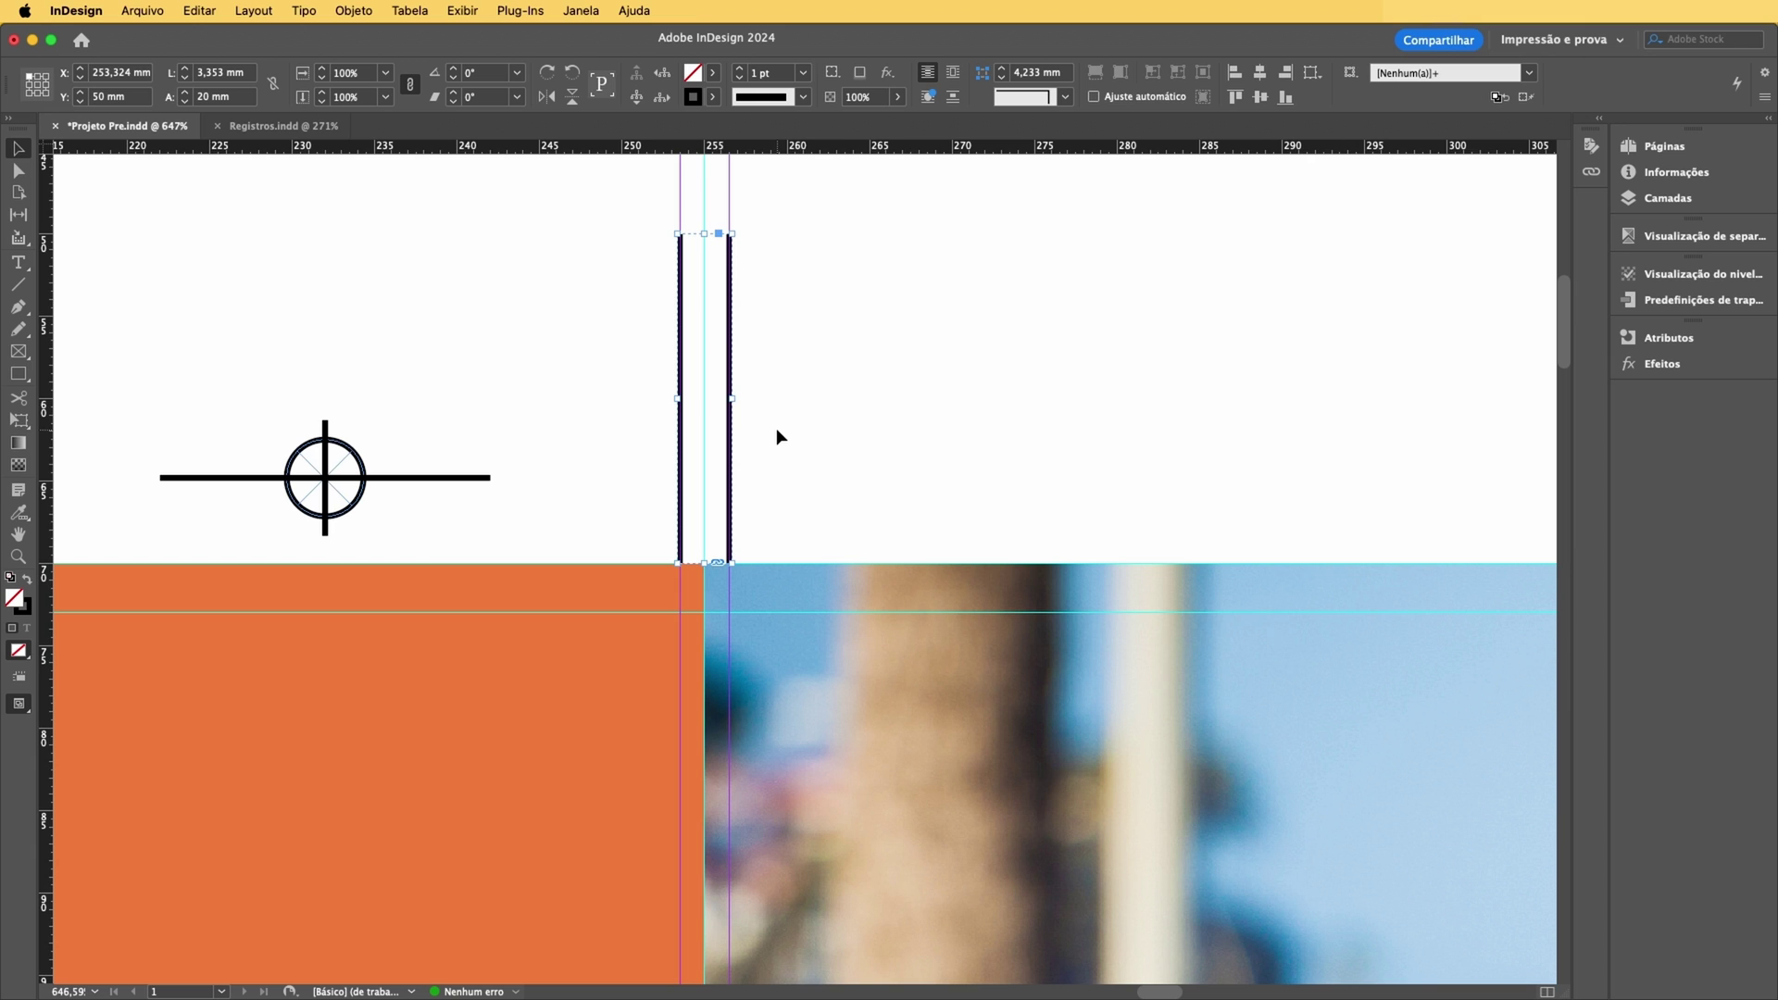
key(super+0)
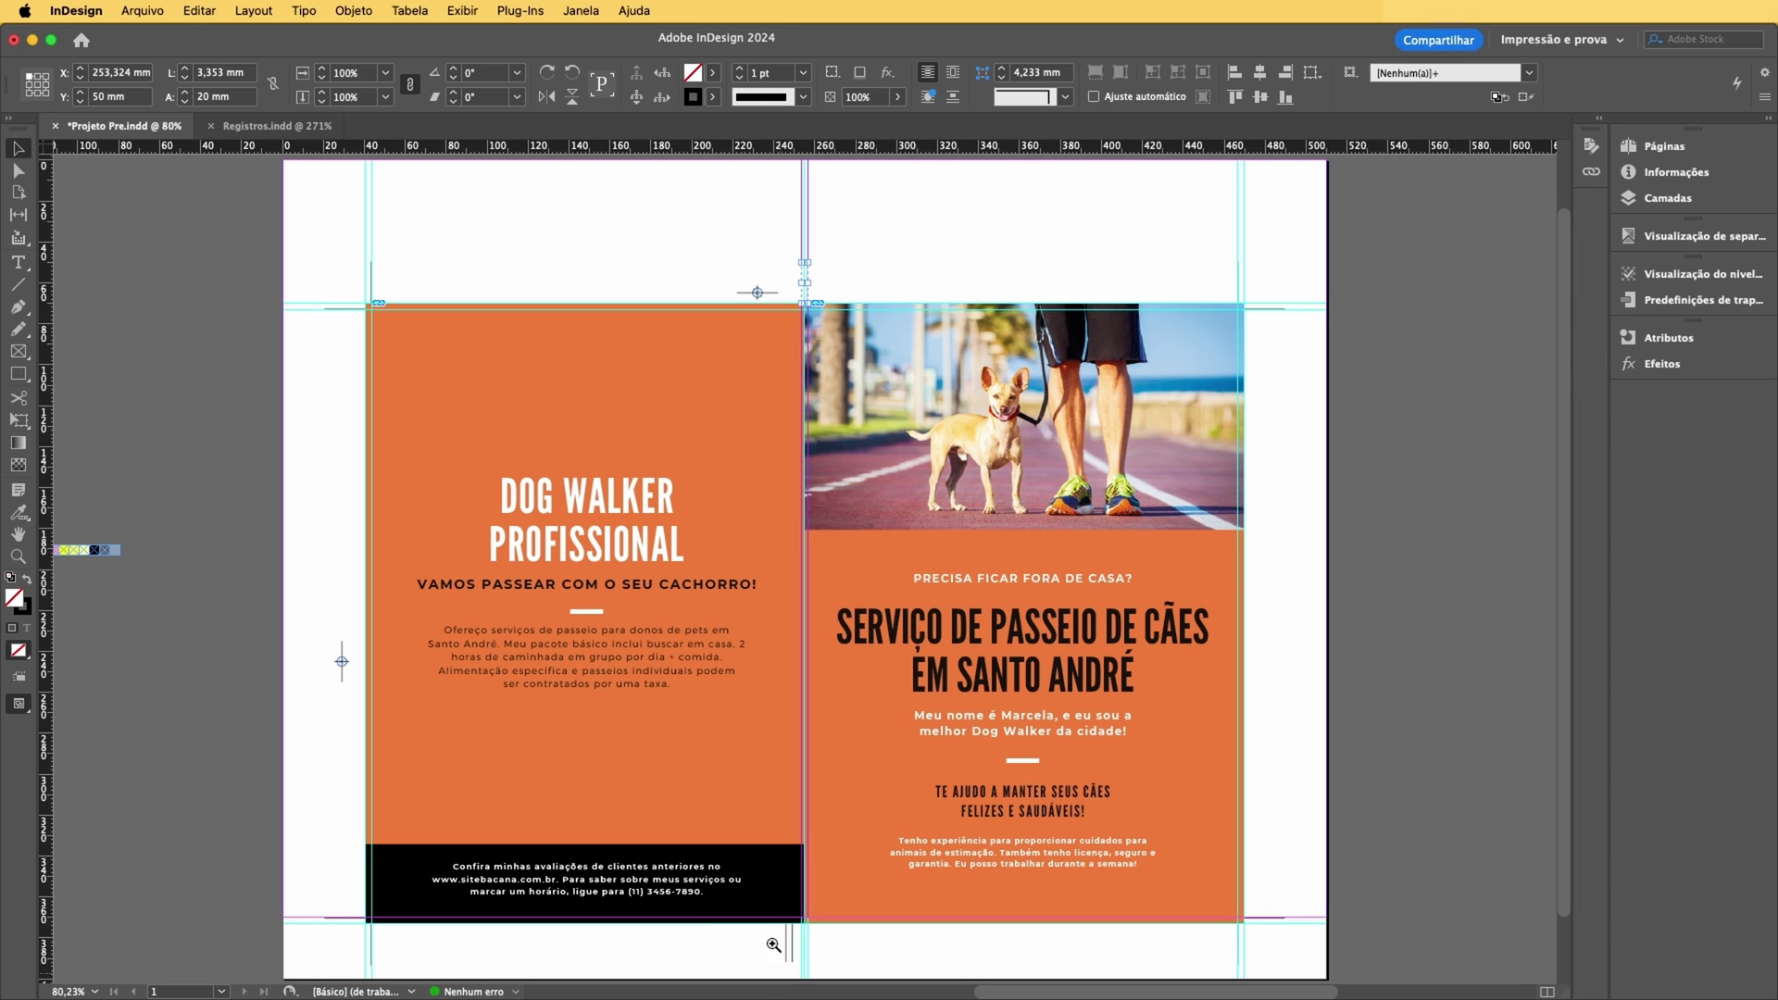
- Align the lower pair of centre marks with the two central guides, touching the flyers' bottom edge
click(741, 884)
drag(563, 387, 813, 598)
drag(589, 519, 904, 588)
click(996, 624)
key(super+0)
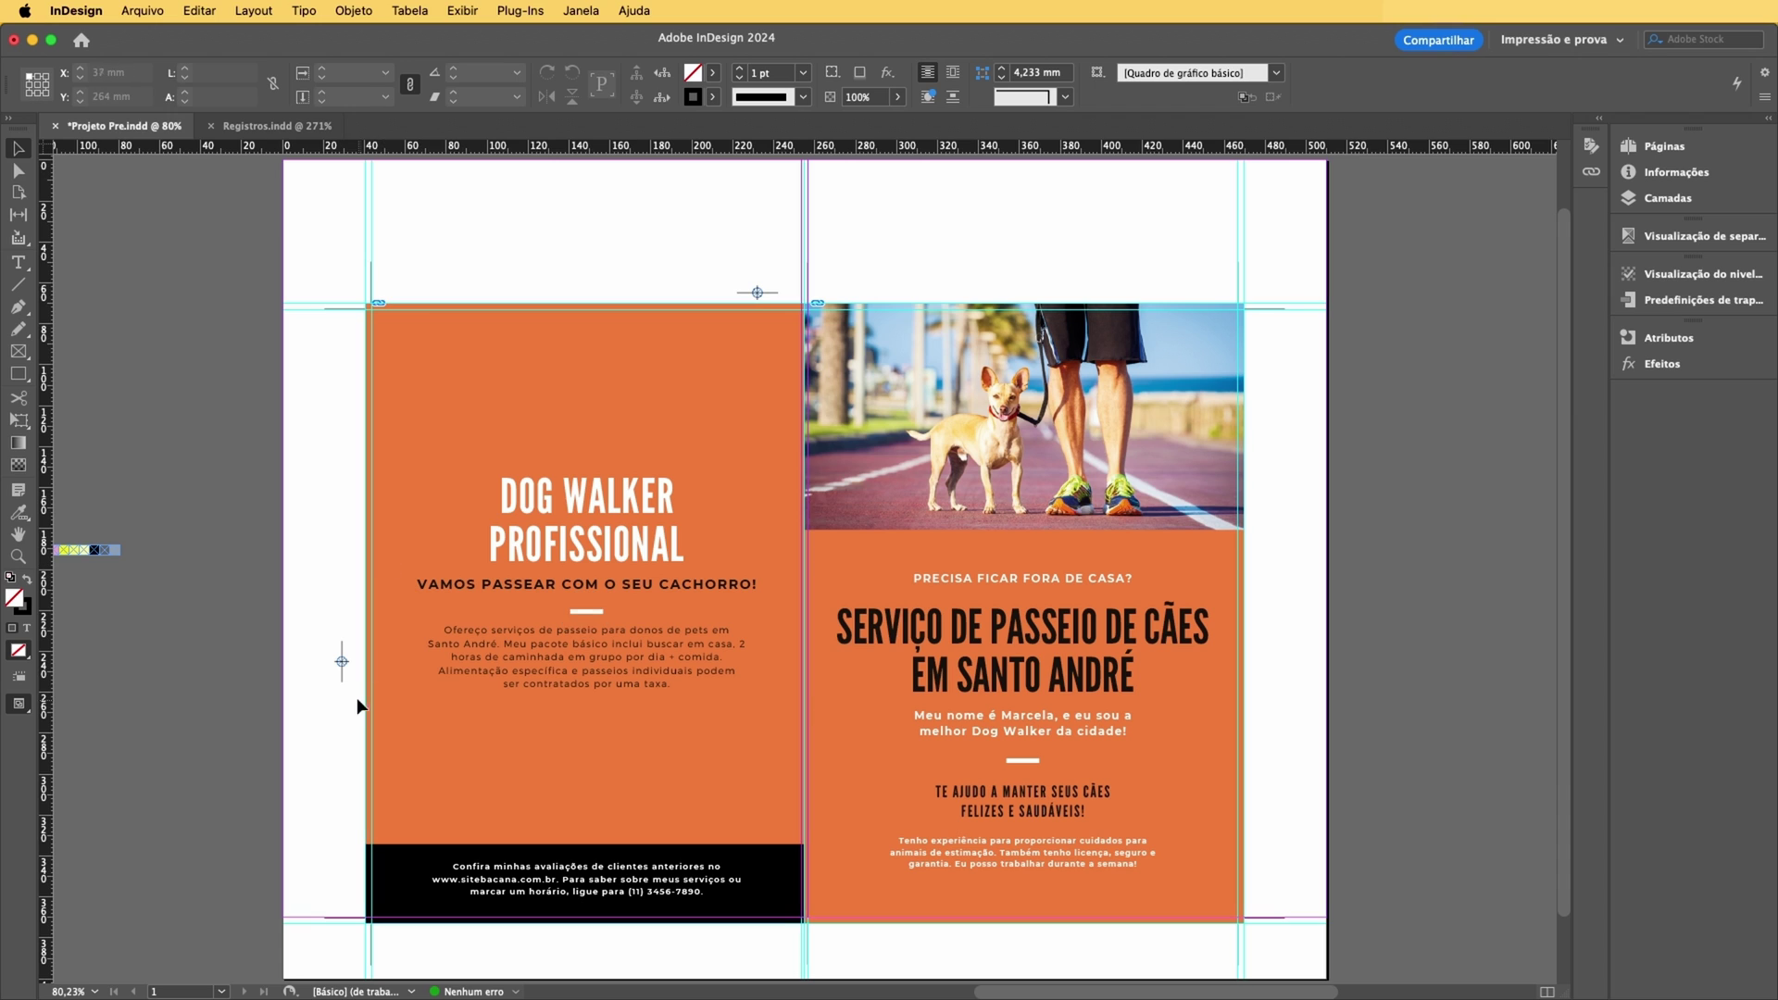
- Group the left and right flyers into one object
click(716, 346)
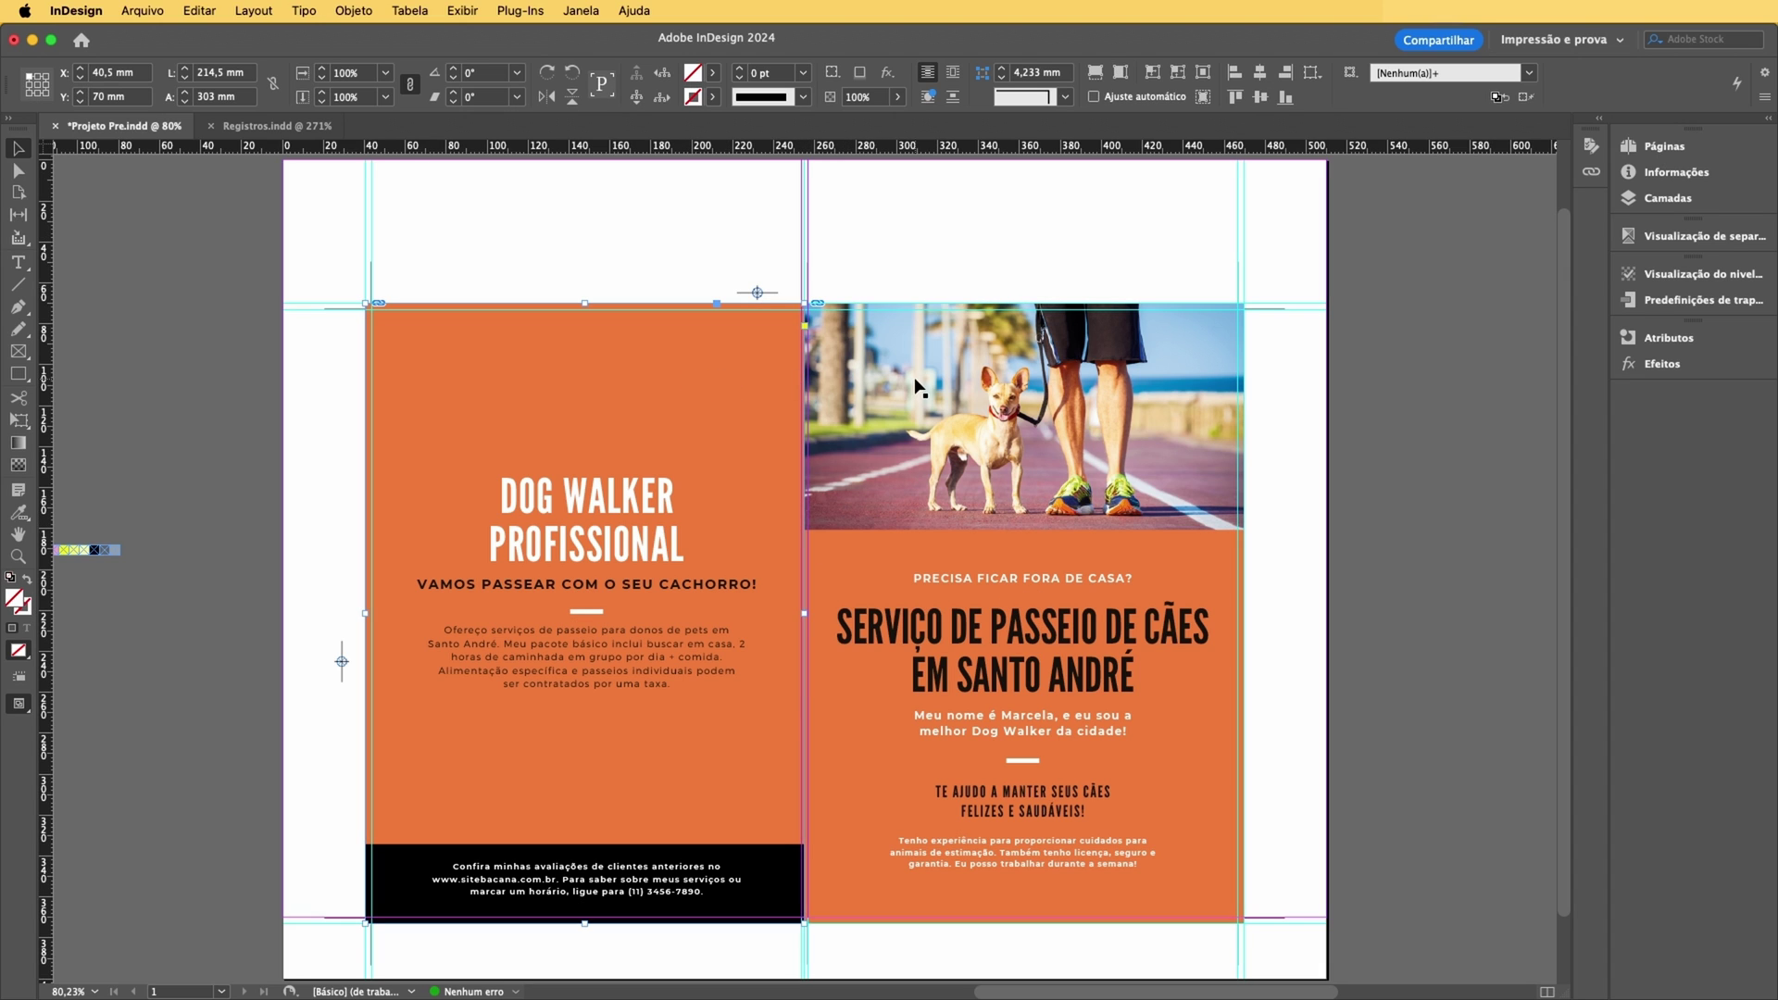
shift+click(935, 394)
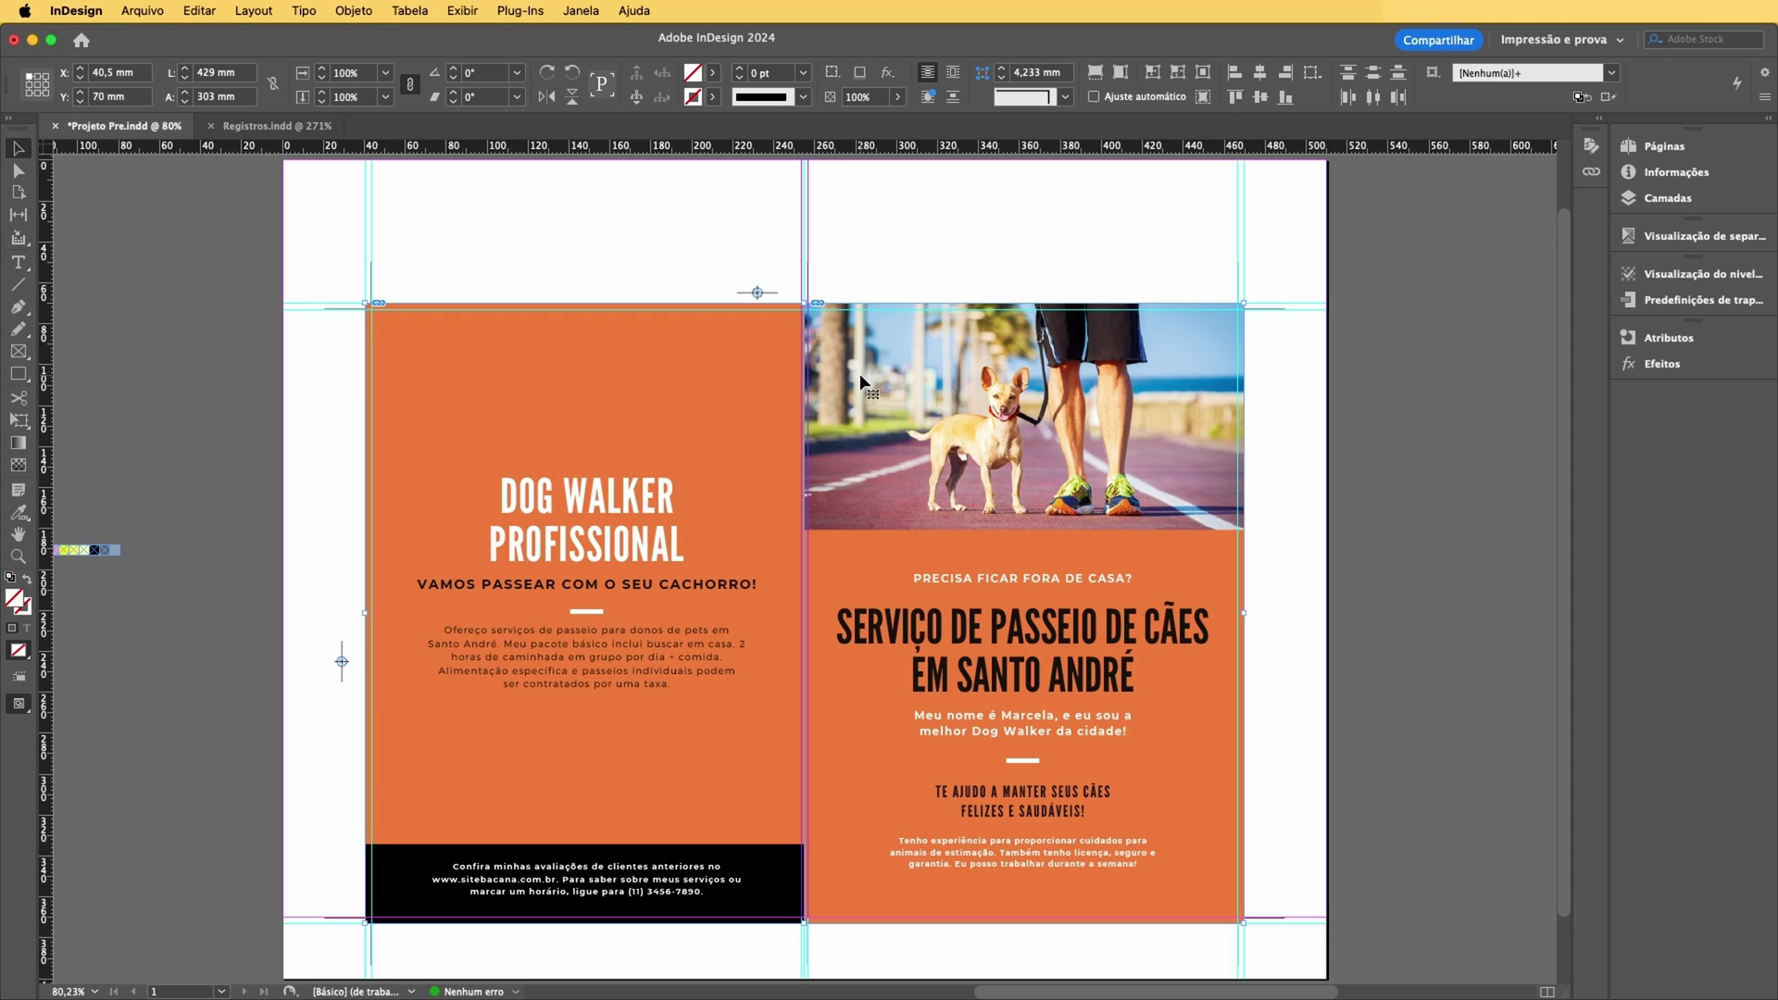
key(ctrl+g)
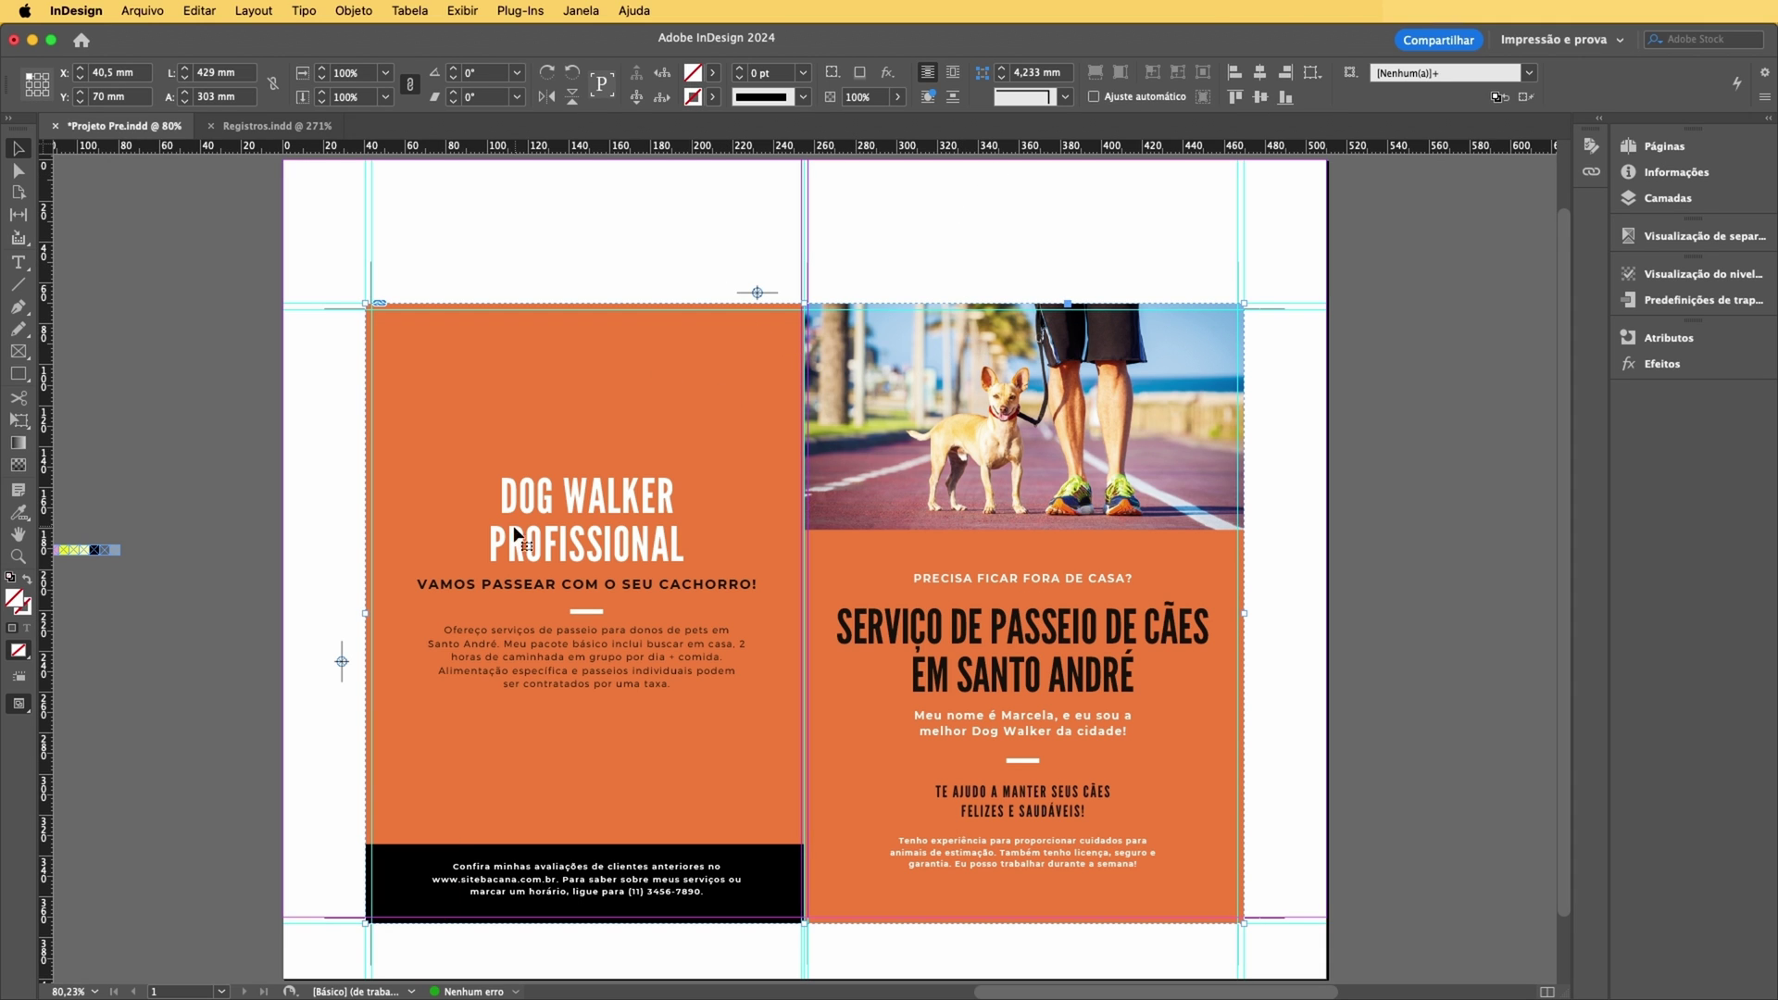
- Rest the horizontal registration mark on the flyers' top edge at Y 63 mm and centre it horizontally with the flyer group
click(757, 292)
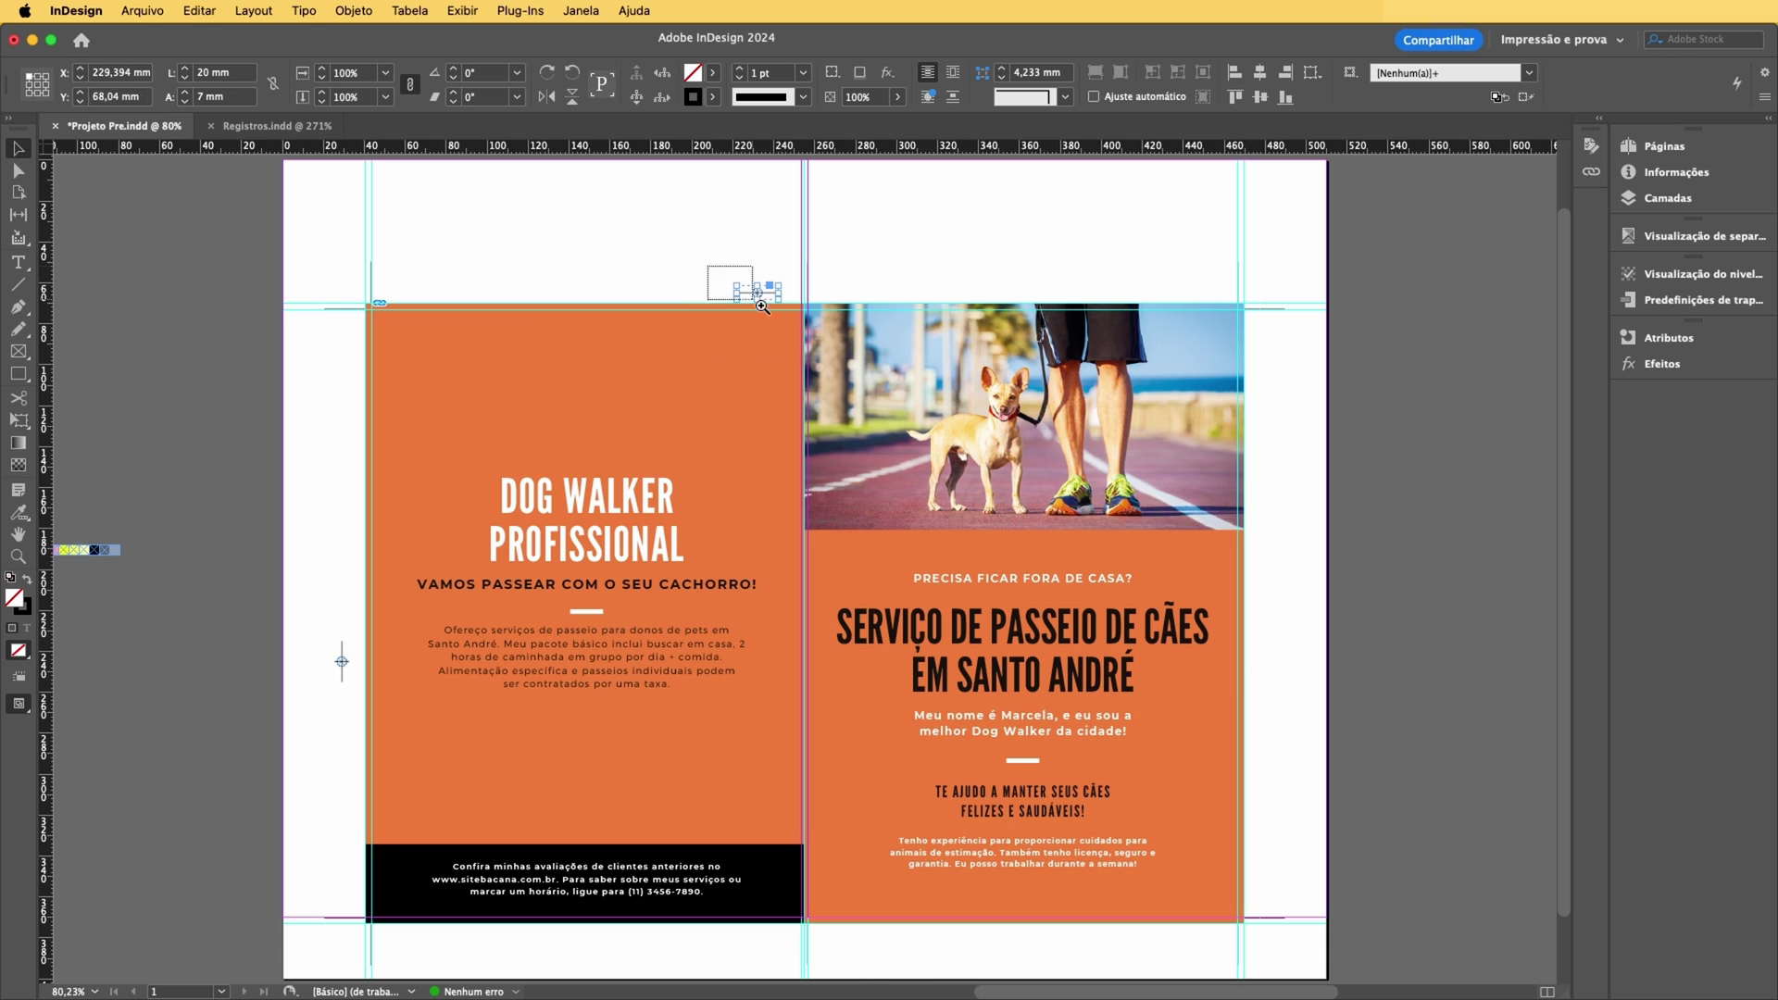
scroll(885, 387, up, 10)
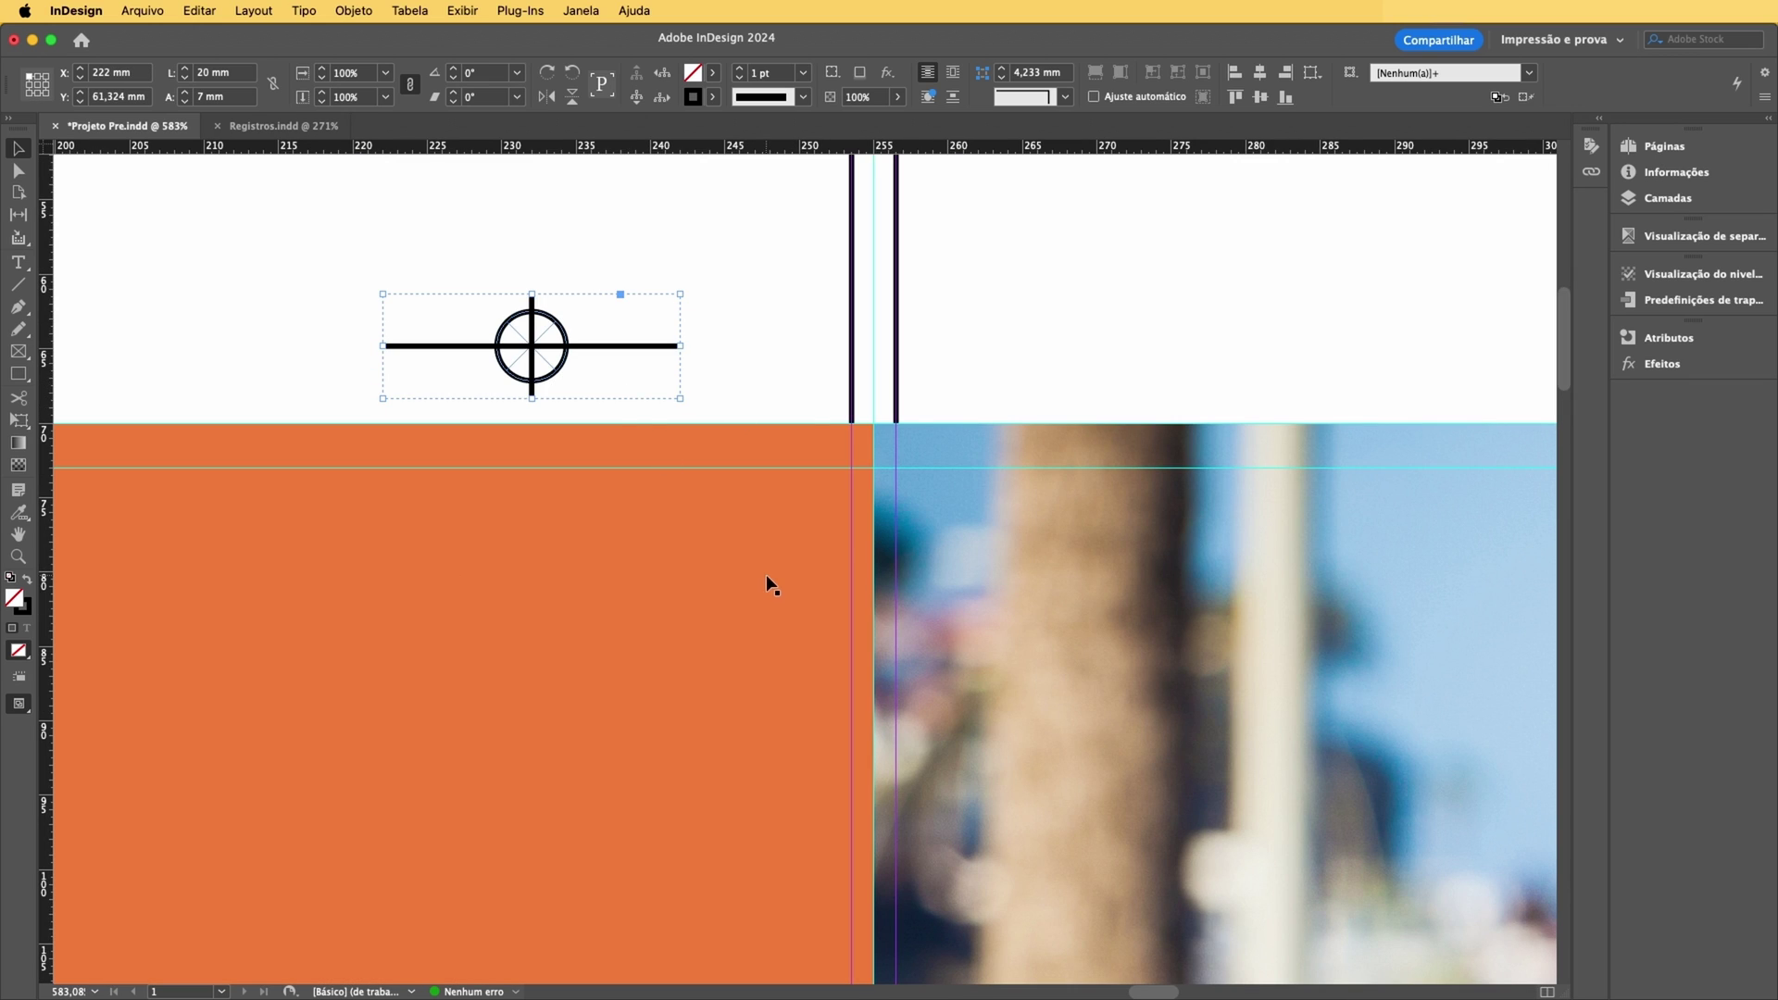
drag(532, 363, 535, 398)
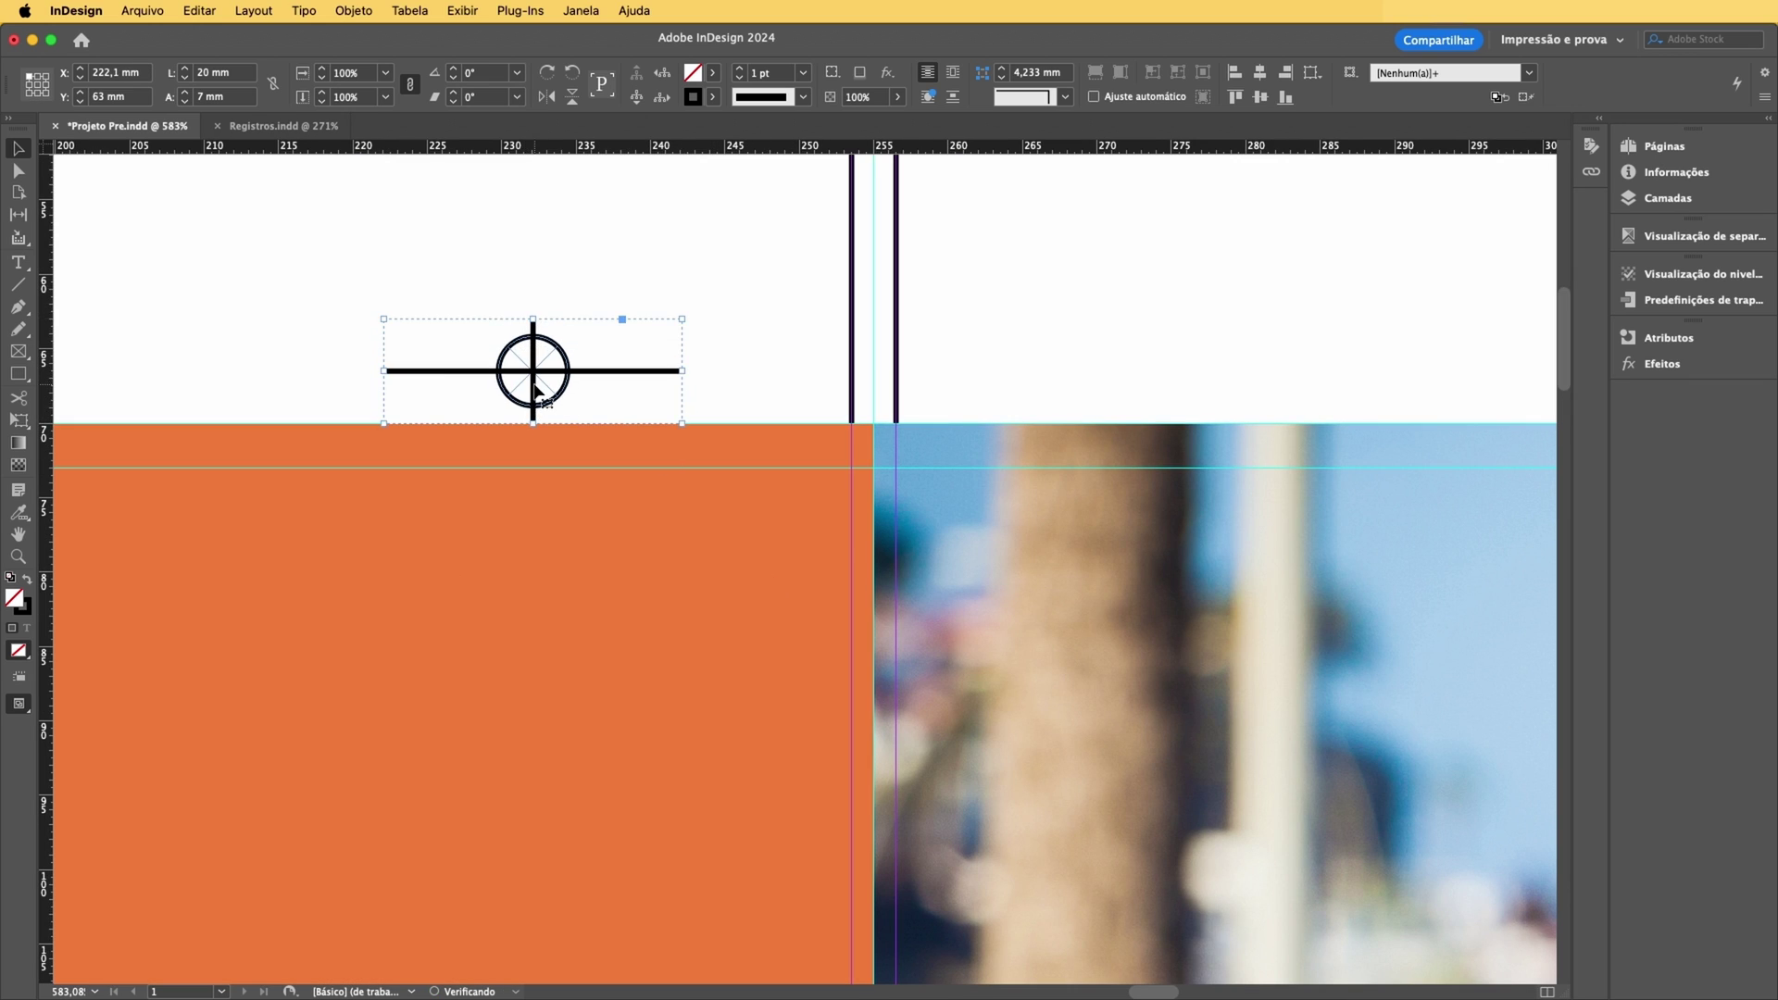
click(567, 647)
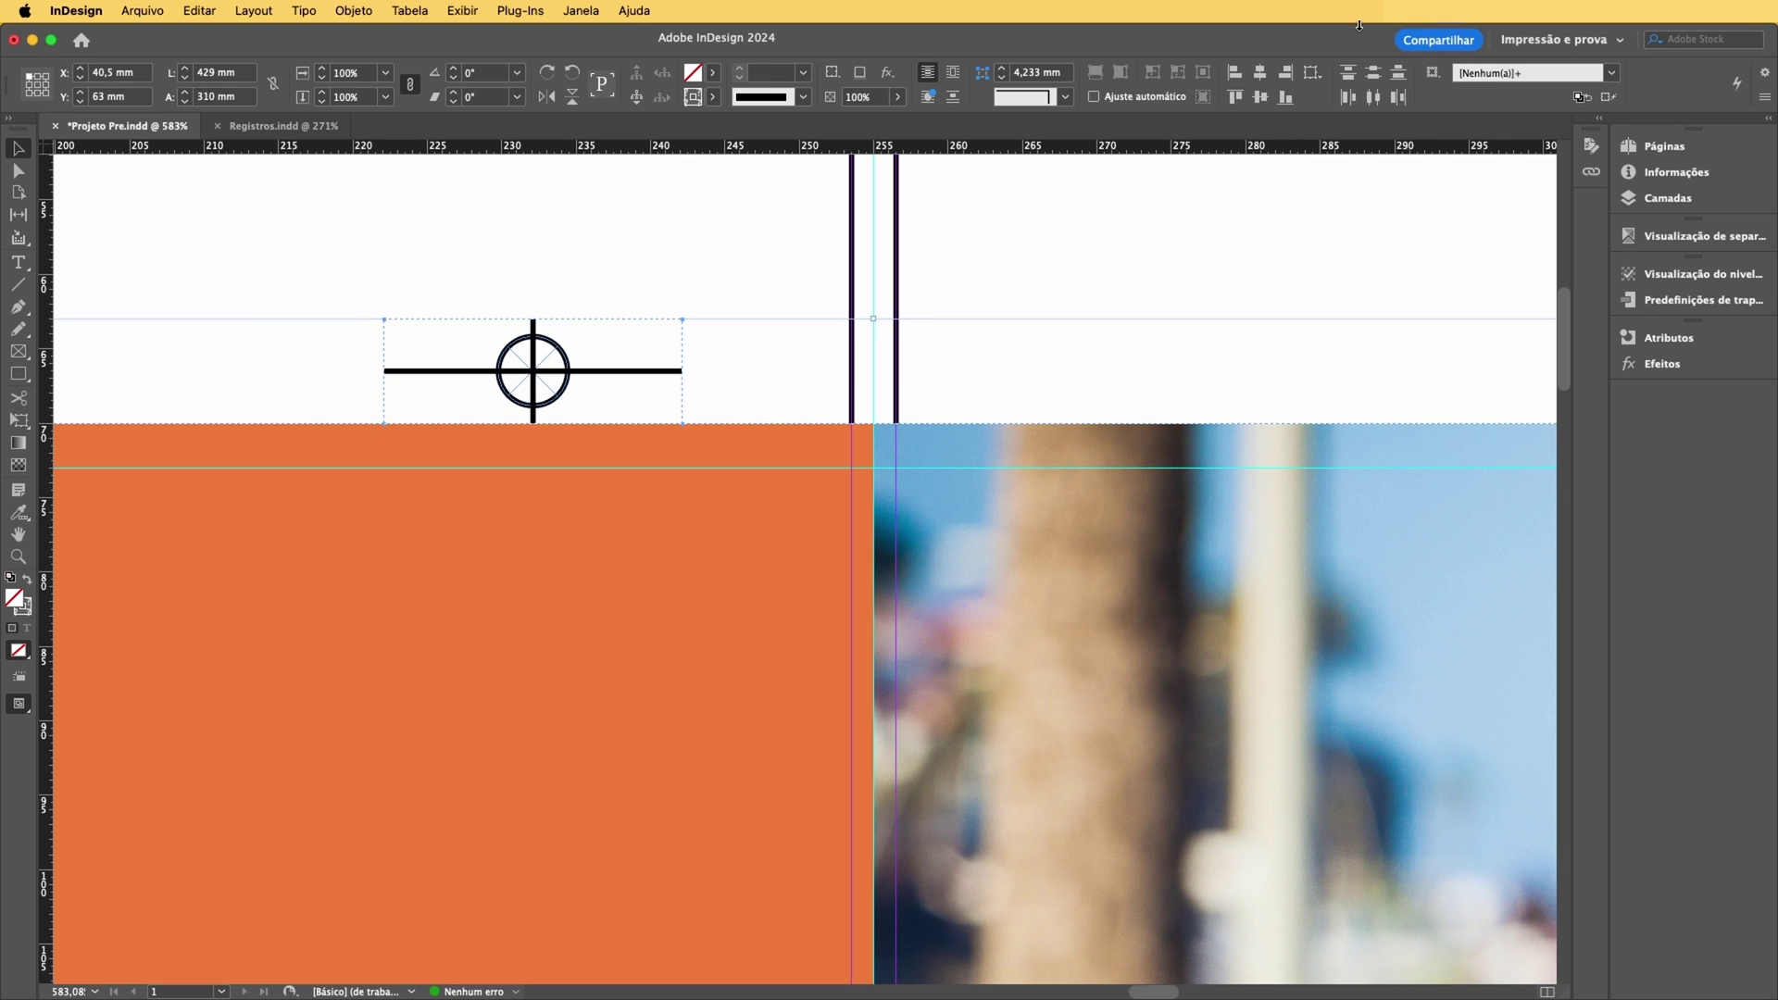
click(1259, 72)
click(1125, 215)
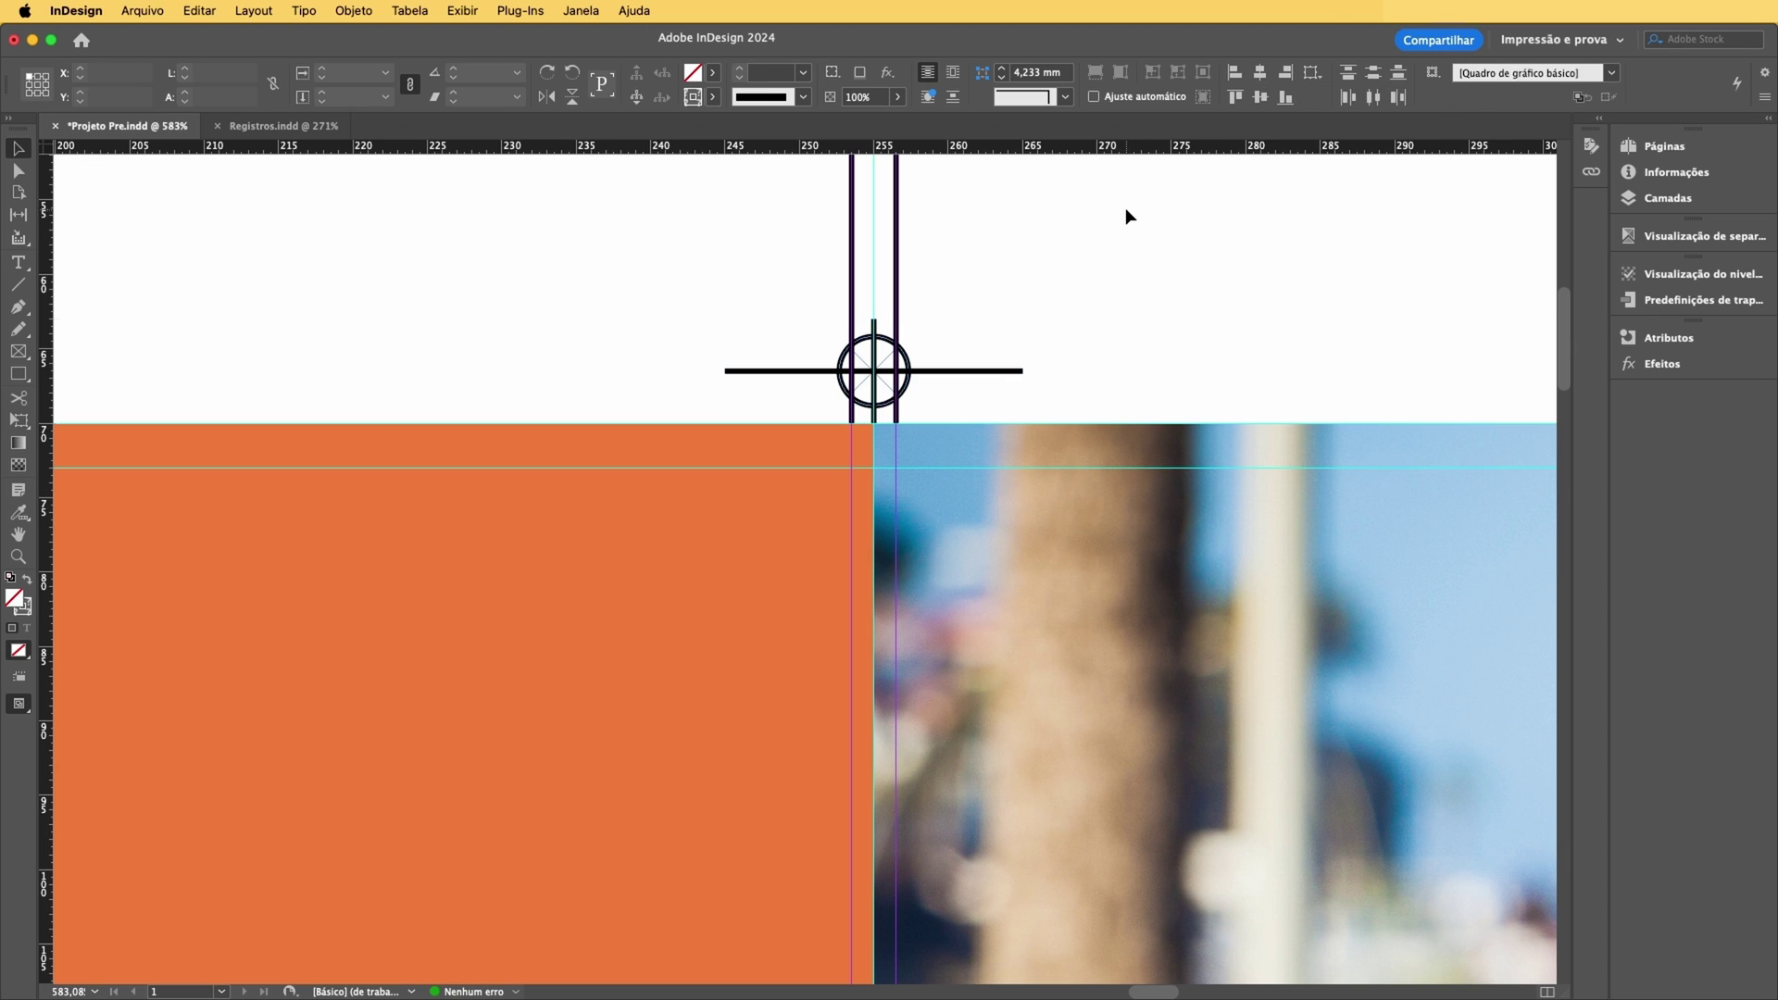
key(super+0)
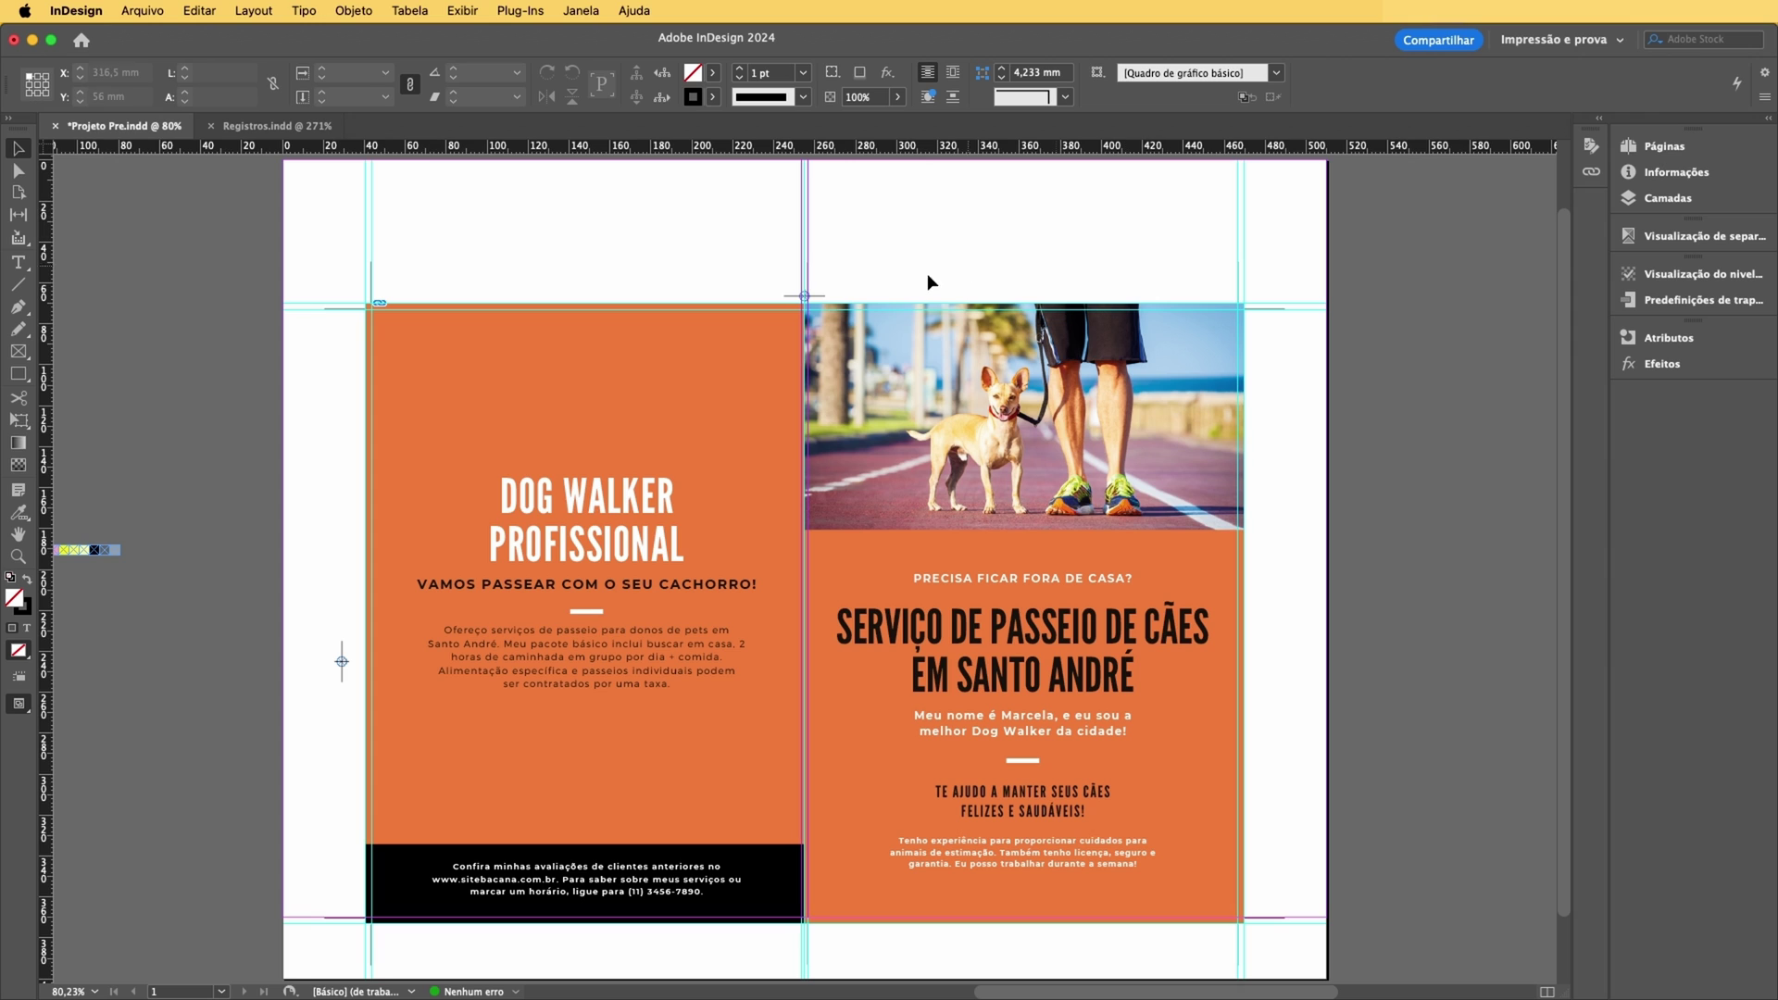
- Copy the top registration mark to the flyers' bottom edge at Y 373 mm and centre it horizontally with the flyer group
click(788, 301)
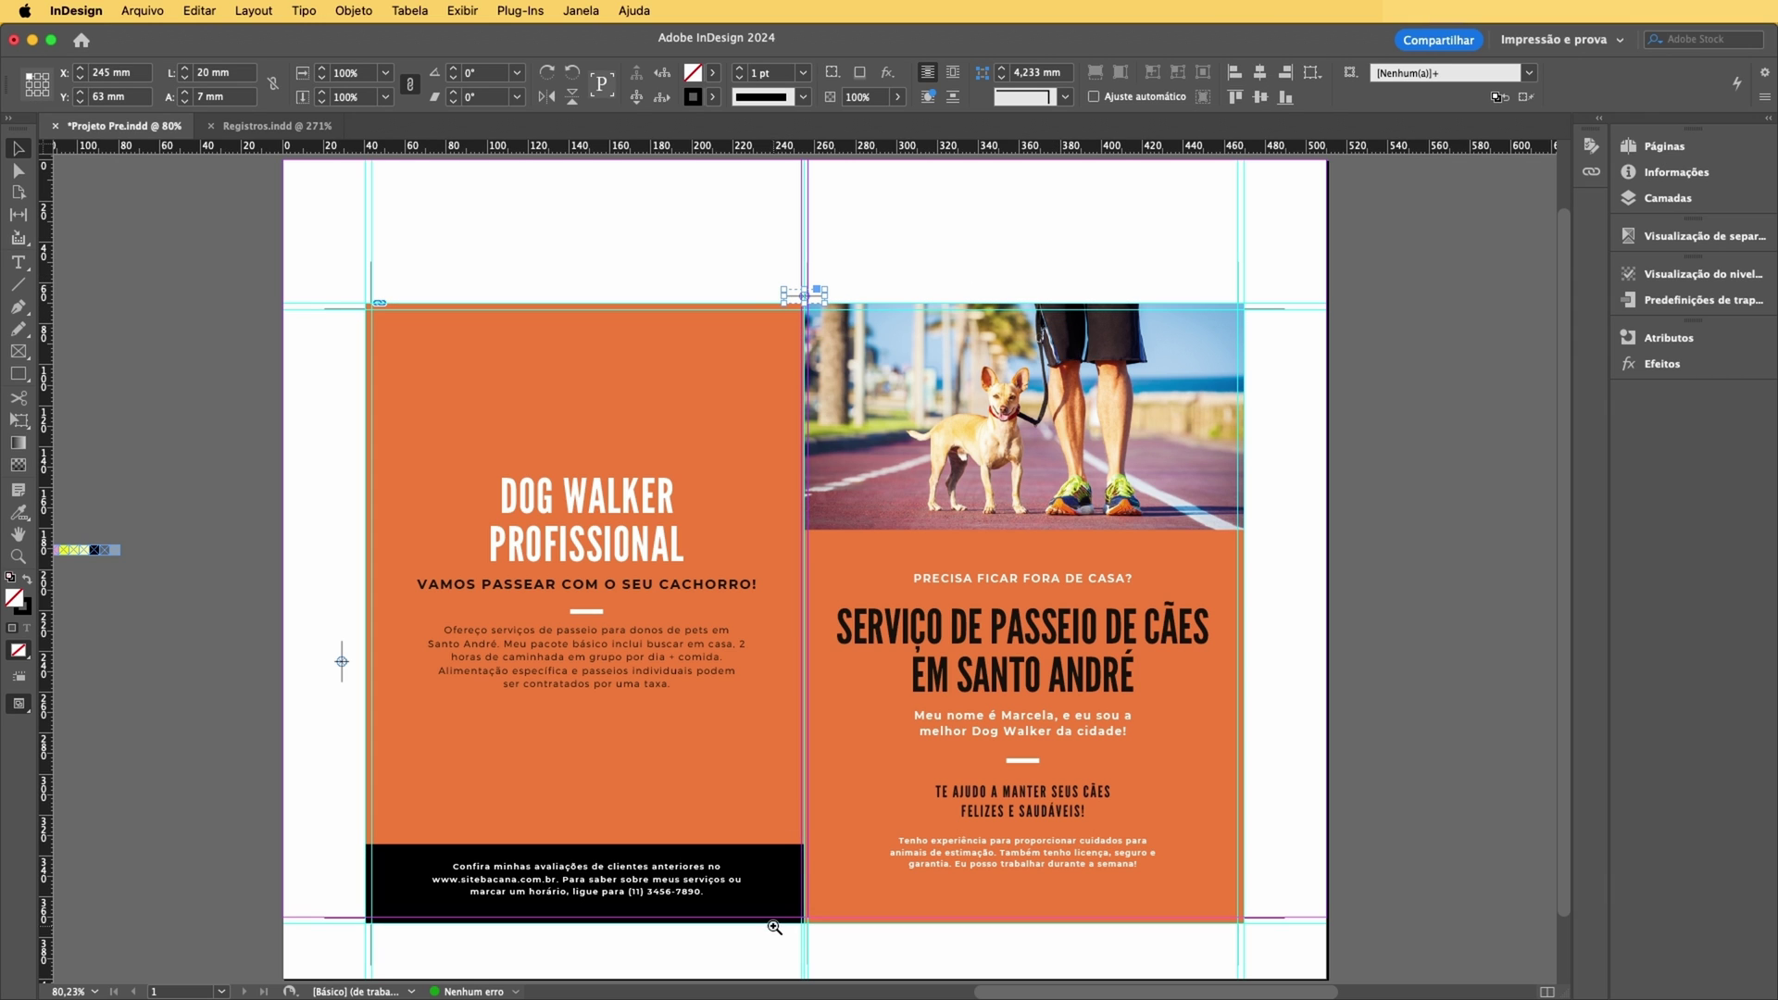
key(ctrl+c)
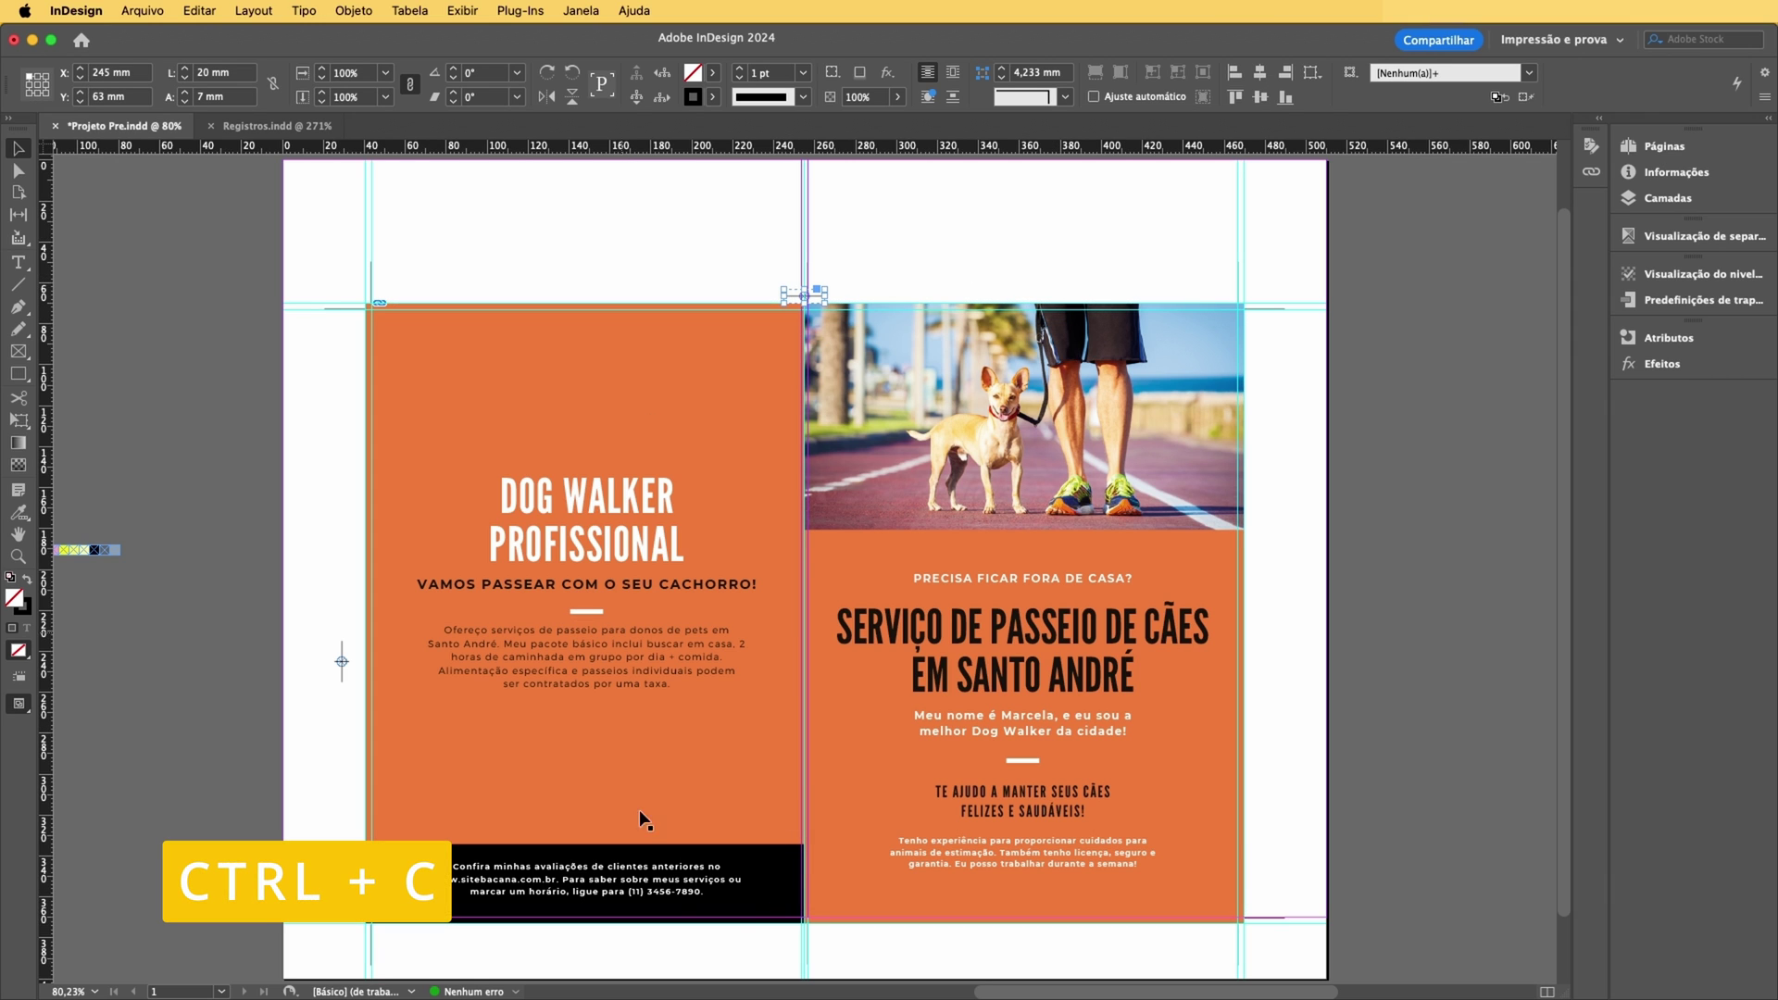
drag(740, 882, 889, 963)
drag(945, 613, 965, 444)
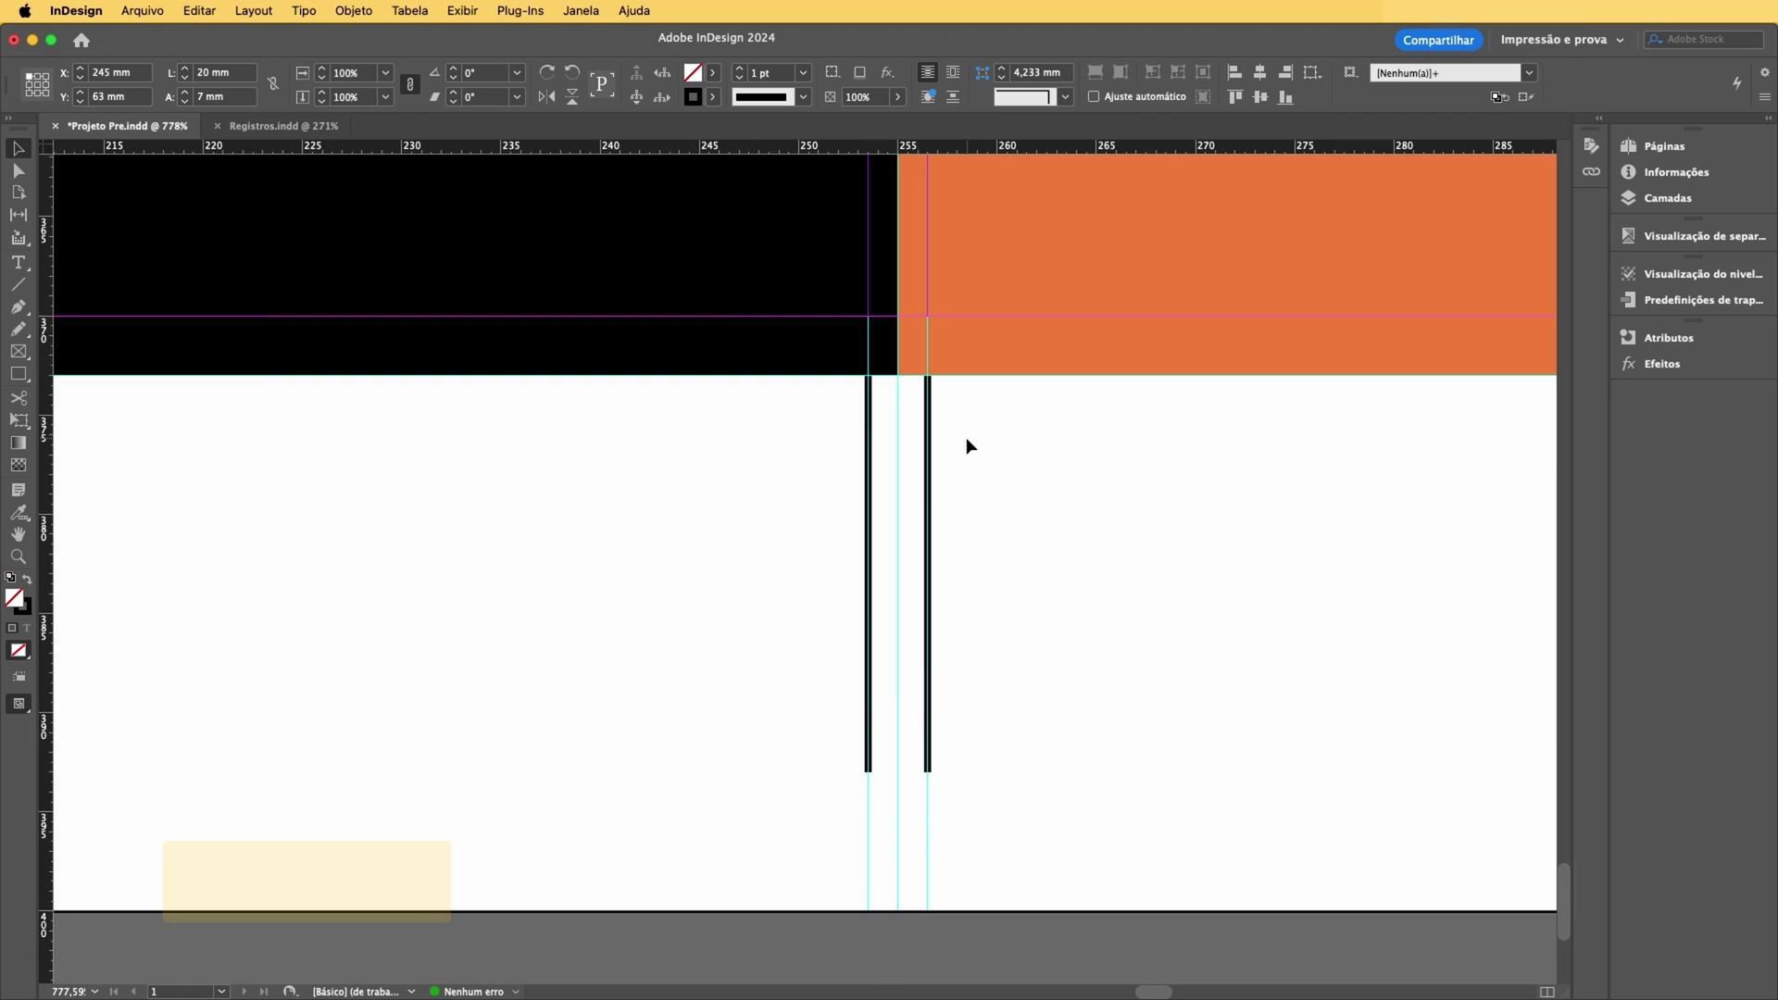
key(ctrl+v)
drag(807, 572, 773, 438)
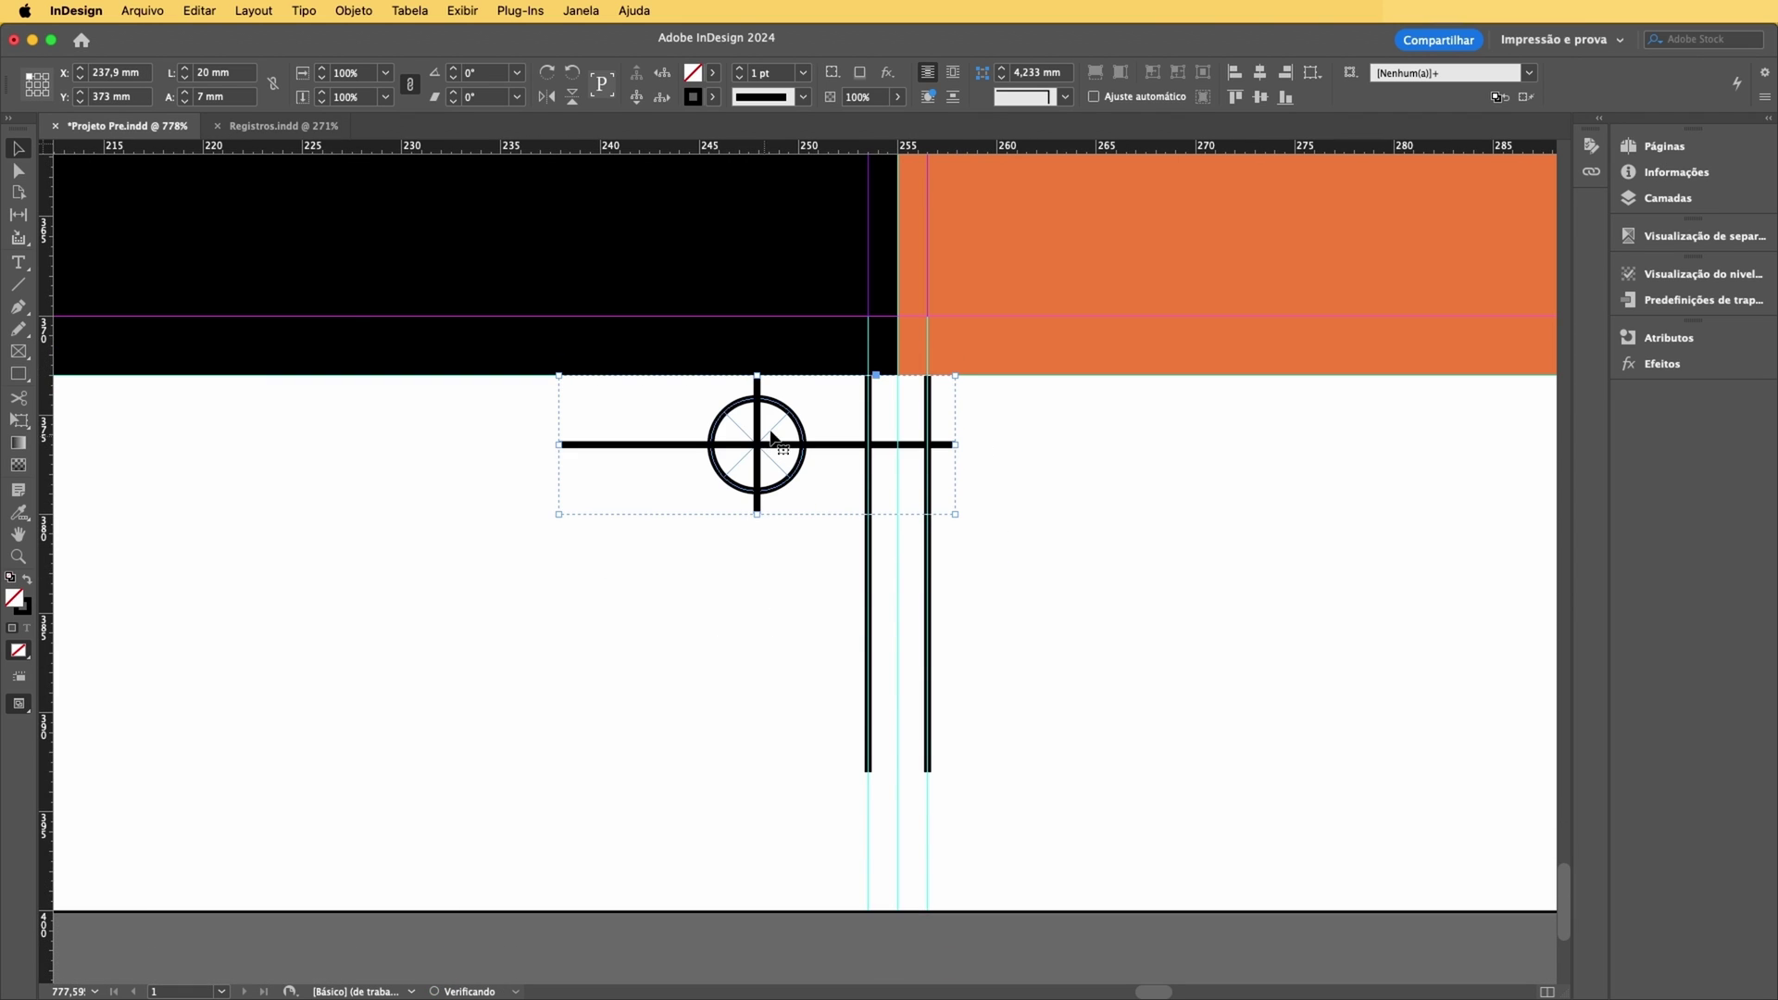
shift+click(1175, 332)
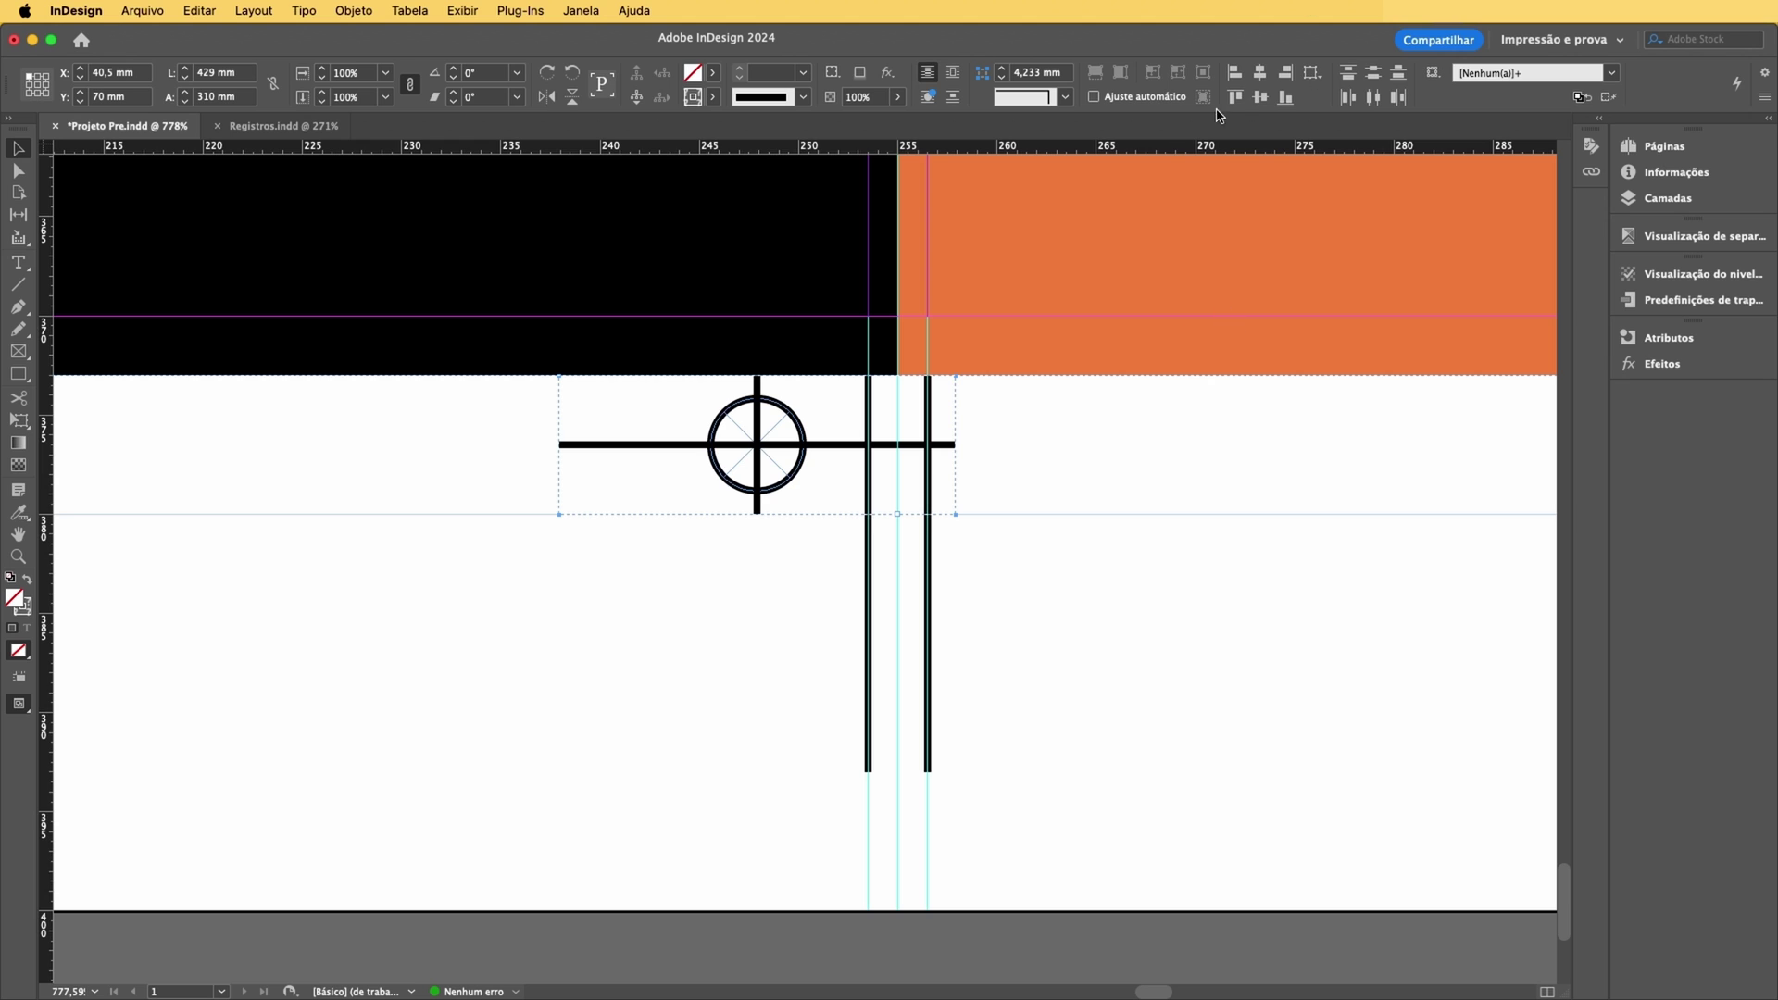
click(1259, 74)
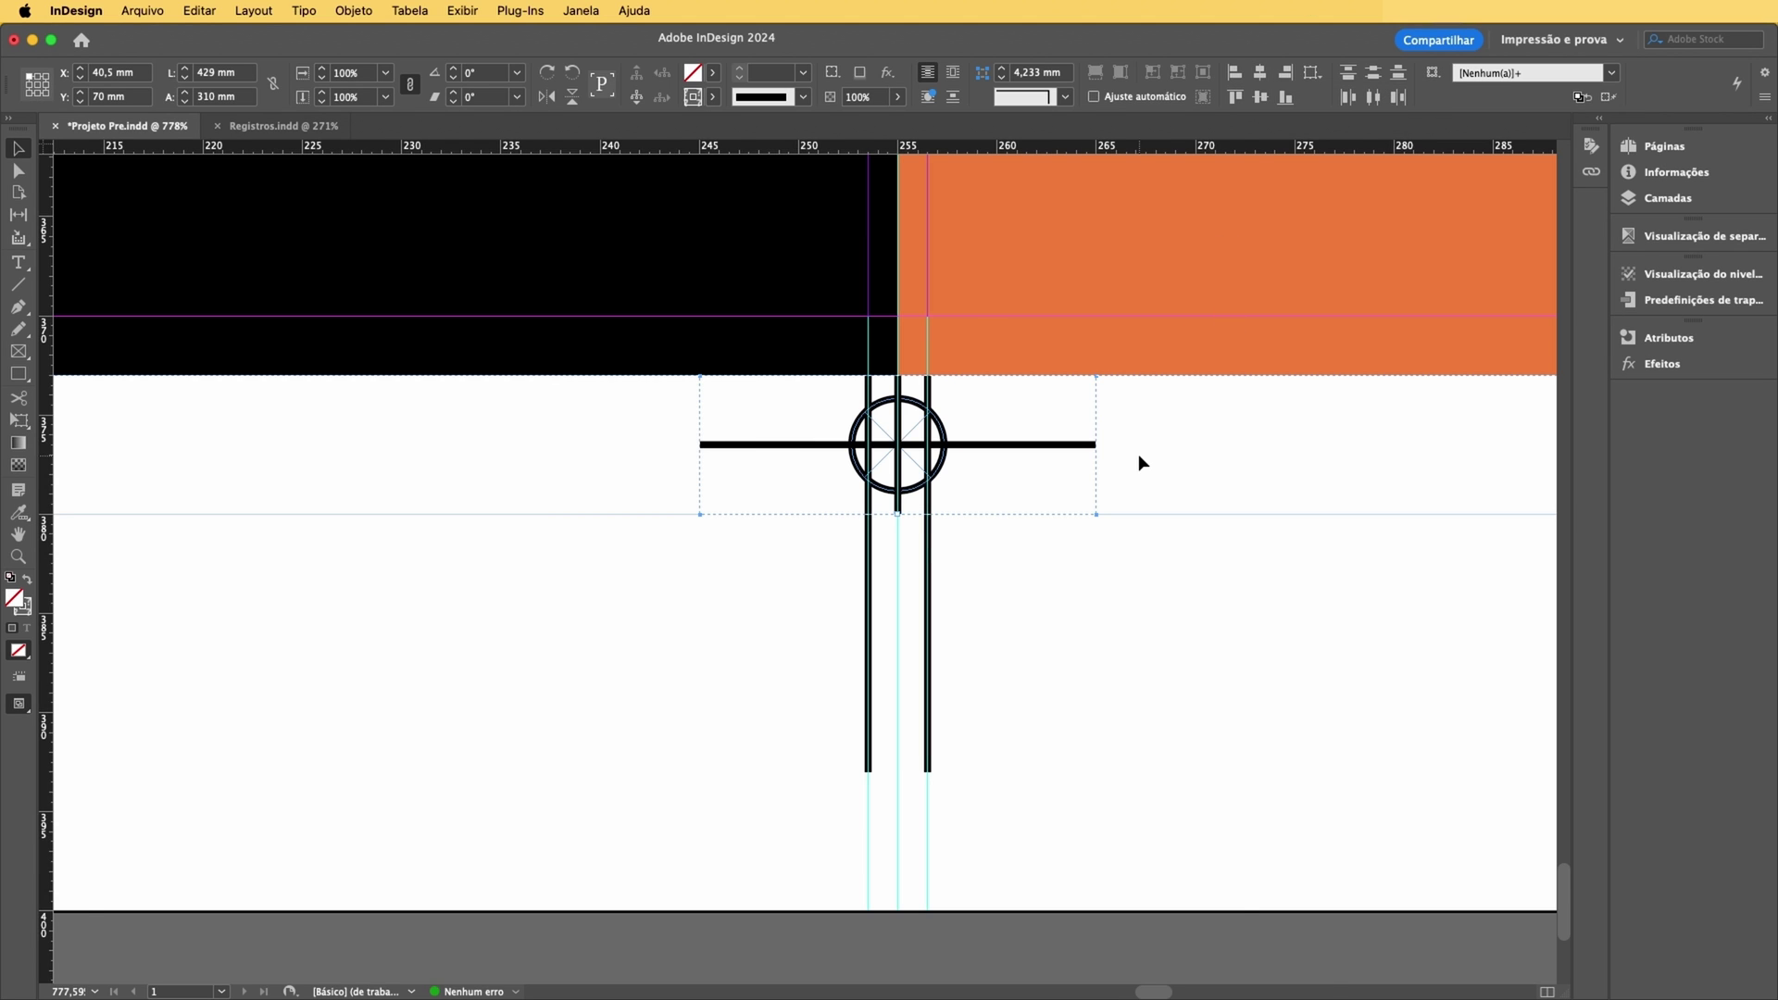
key(super+alt+0)
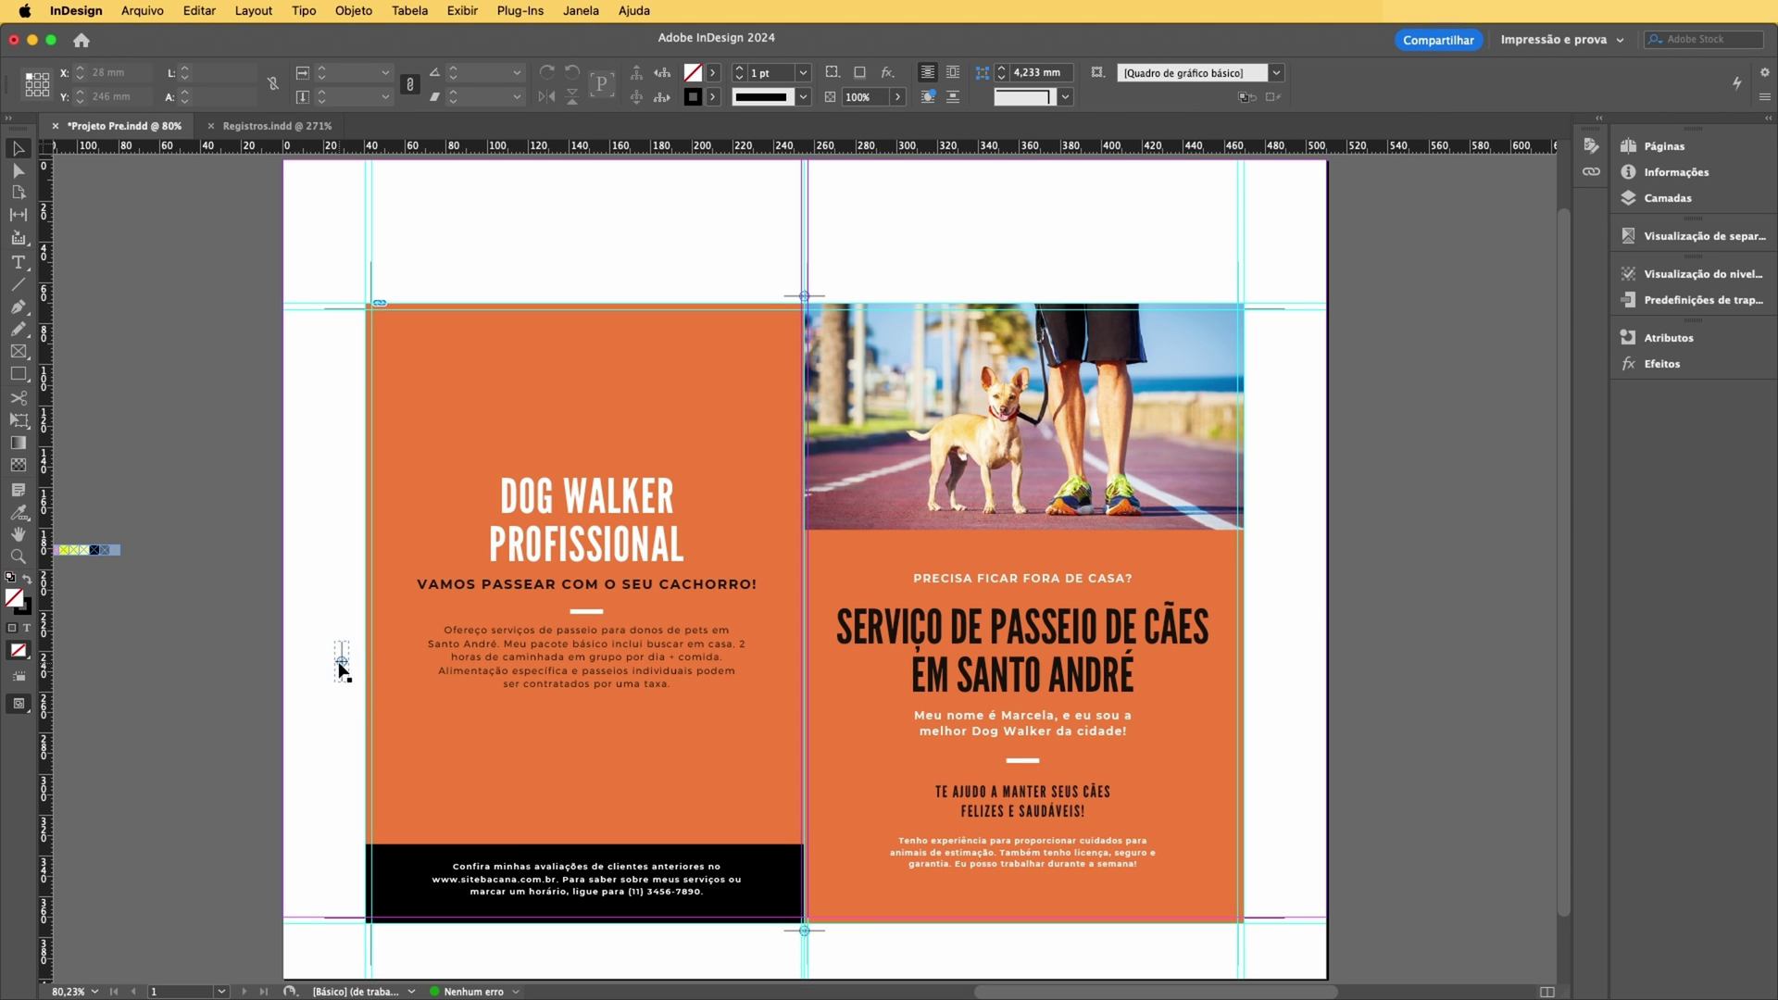
- Move the vertical registration mark against the flyers' left edge at X 33.5 mm and centre it vertically with the flyer group
click(341, 663)
scroll(341, 663, up, 5)
drag(441, 525, 545, 532)
click(672, 553)
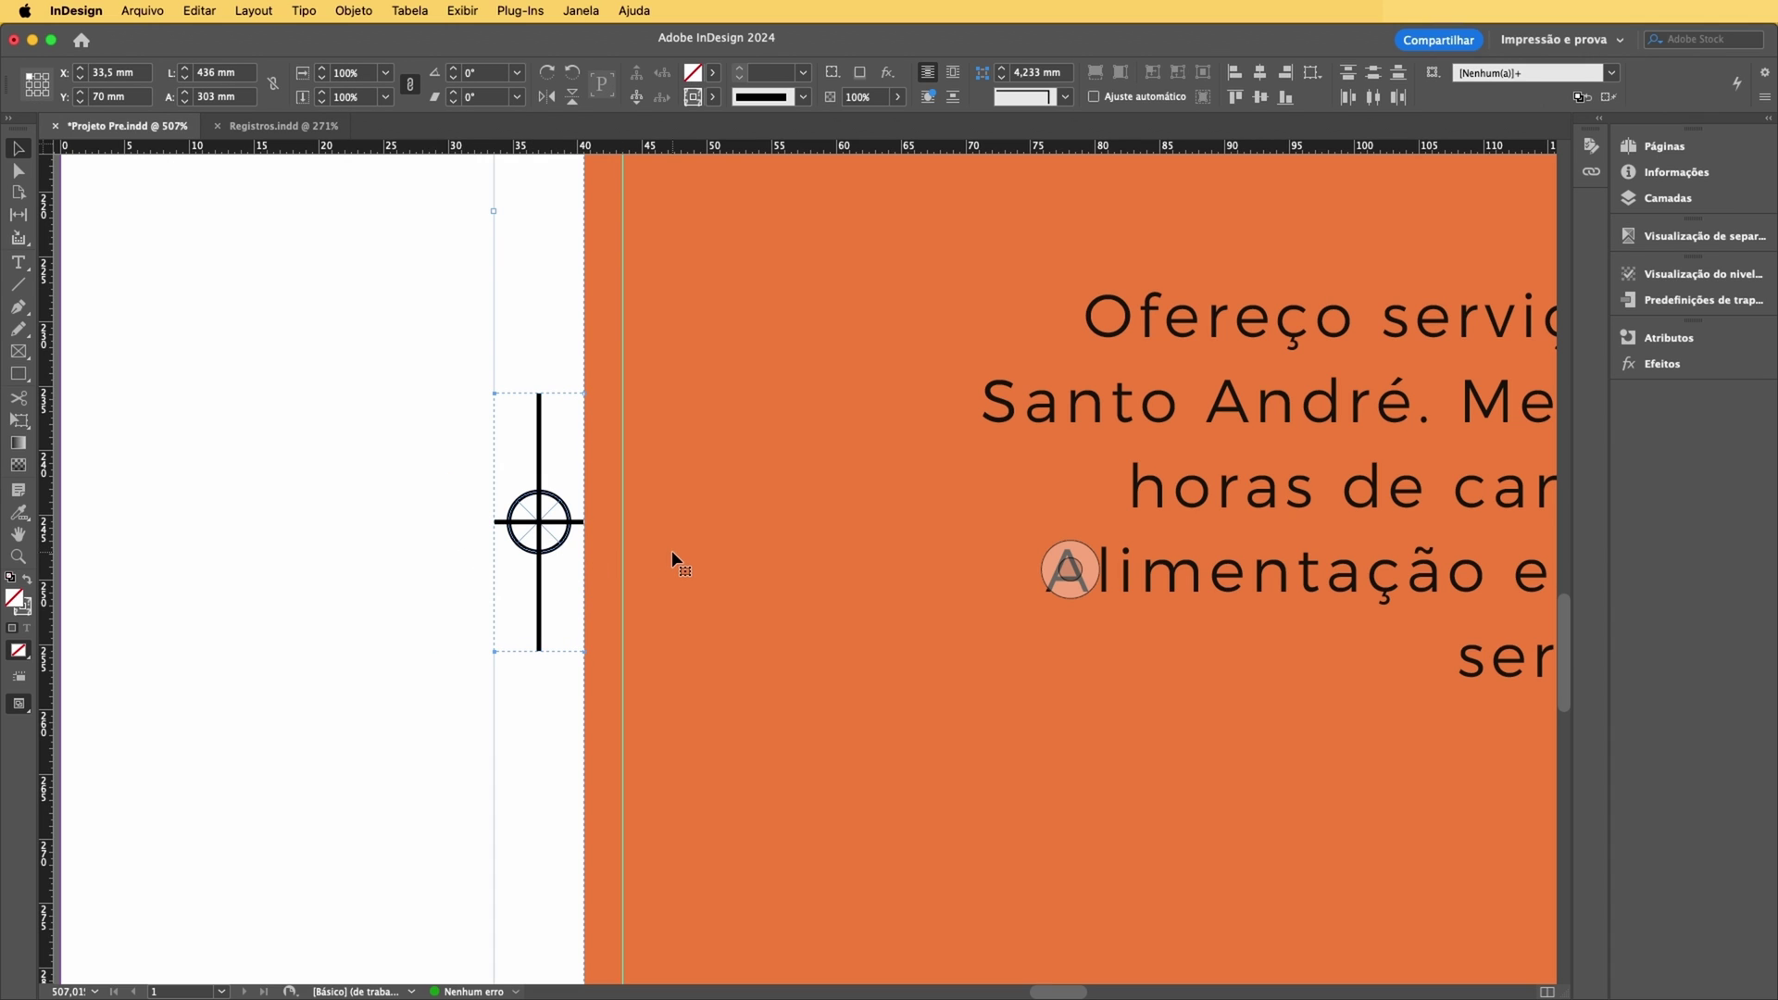
click(1261, 105)
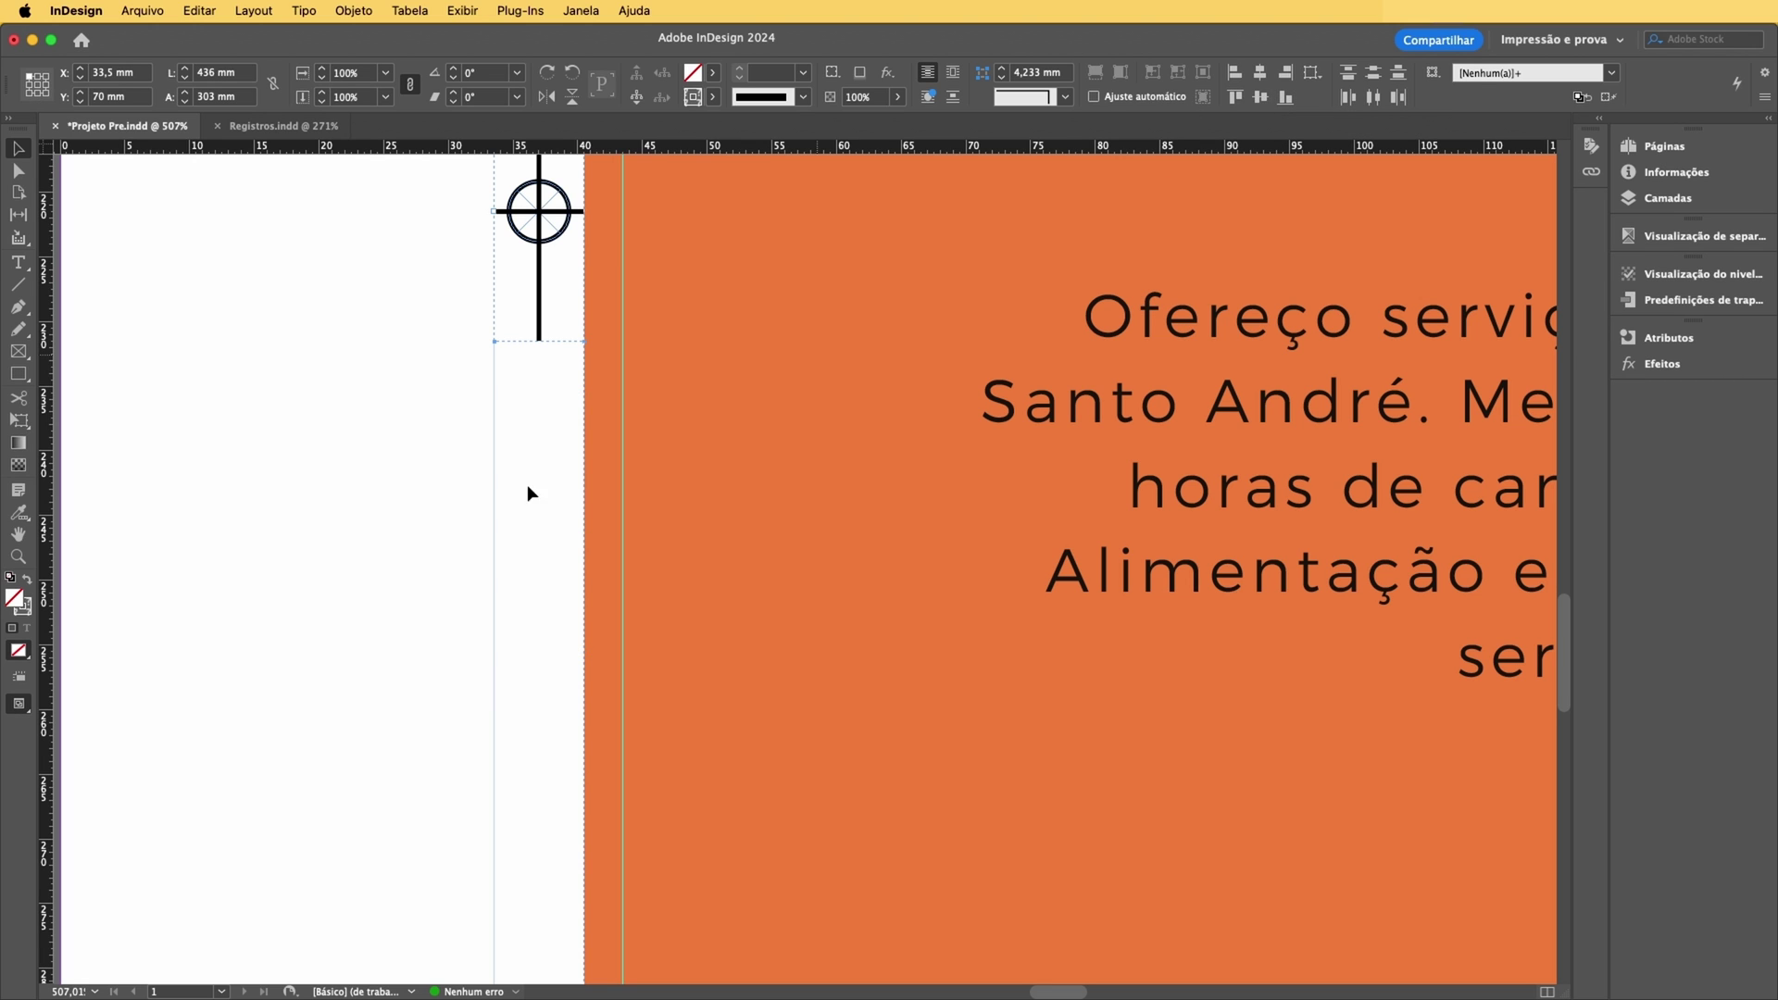
click(326, 546)
- Copy the left registration mark to the flyers' right edge and centre it vertically with the flyer group
scroll(398, 417, up, 5)
scroll(398, 418, right, 2)
click(430, 468)
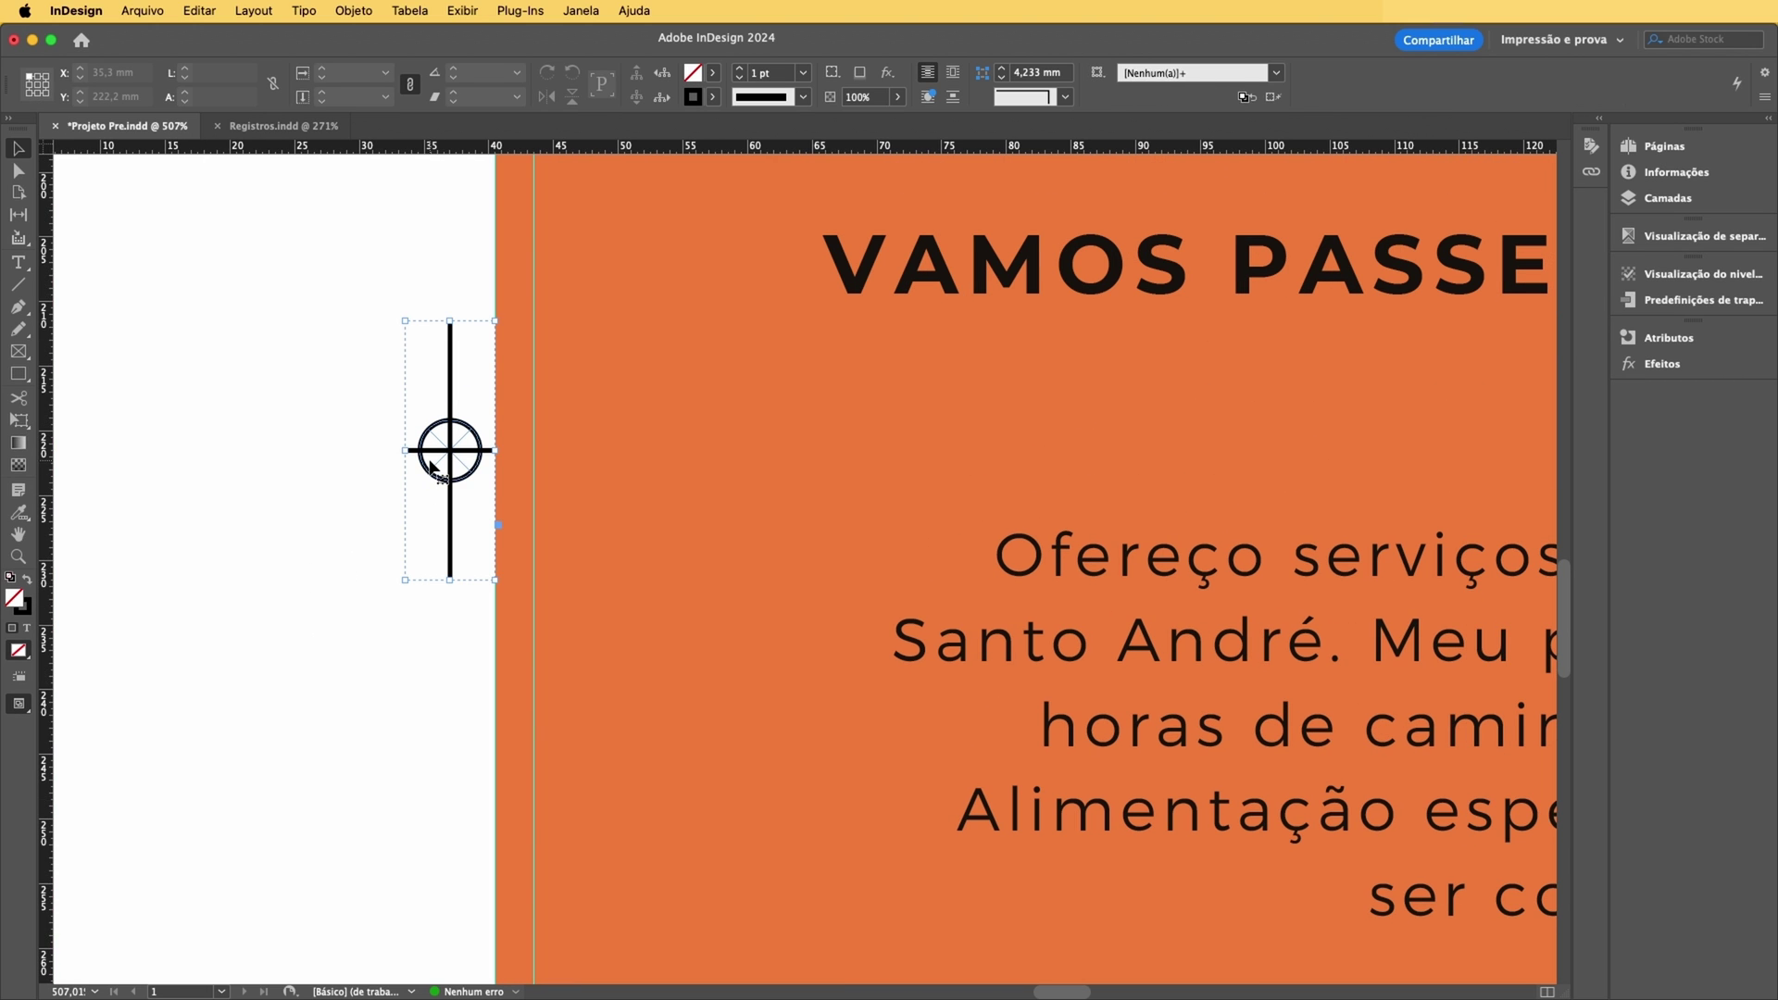
key(ctrl+c)
key(super+alt+0)
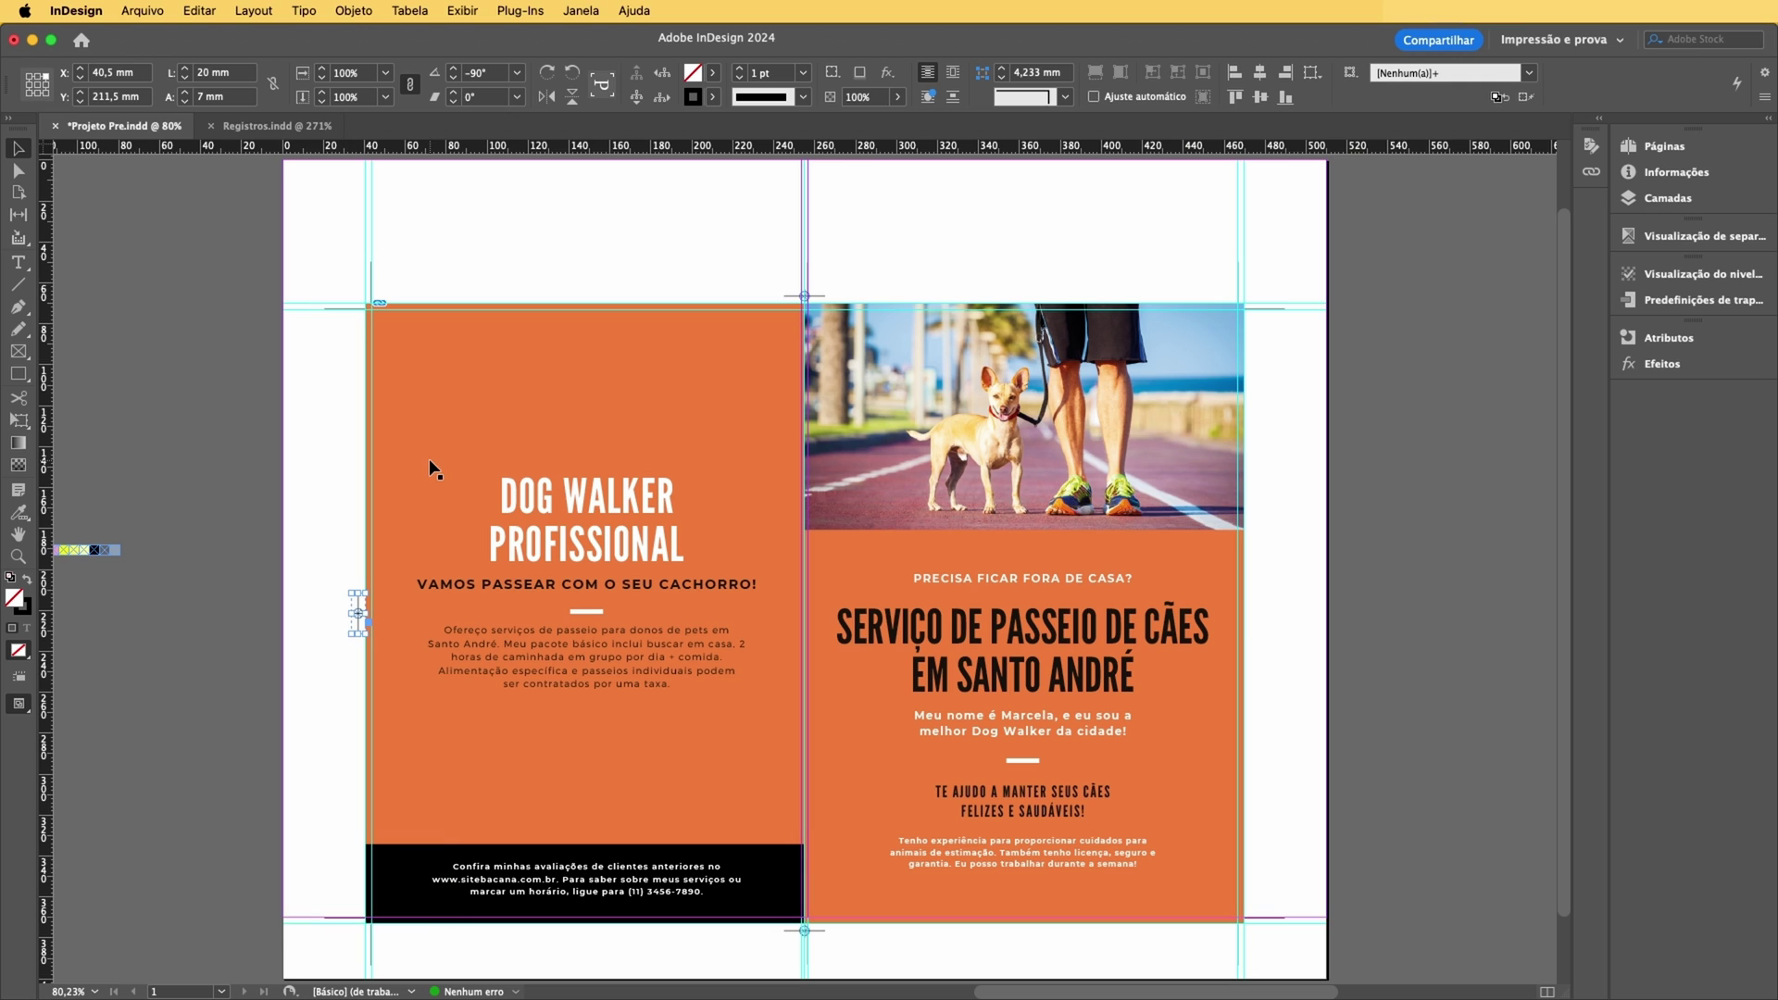
drag(1196, 537, 1291, 665)
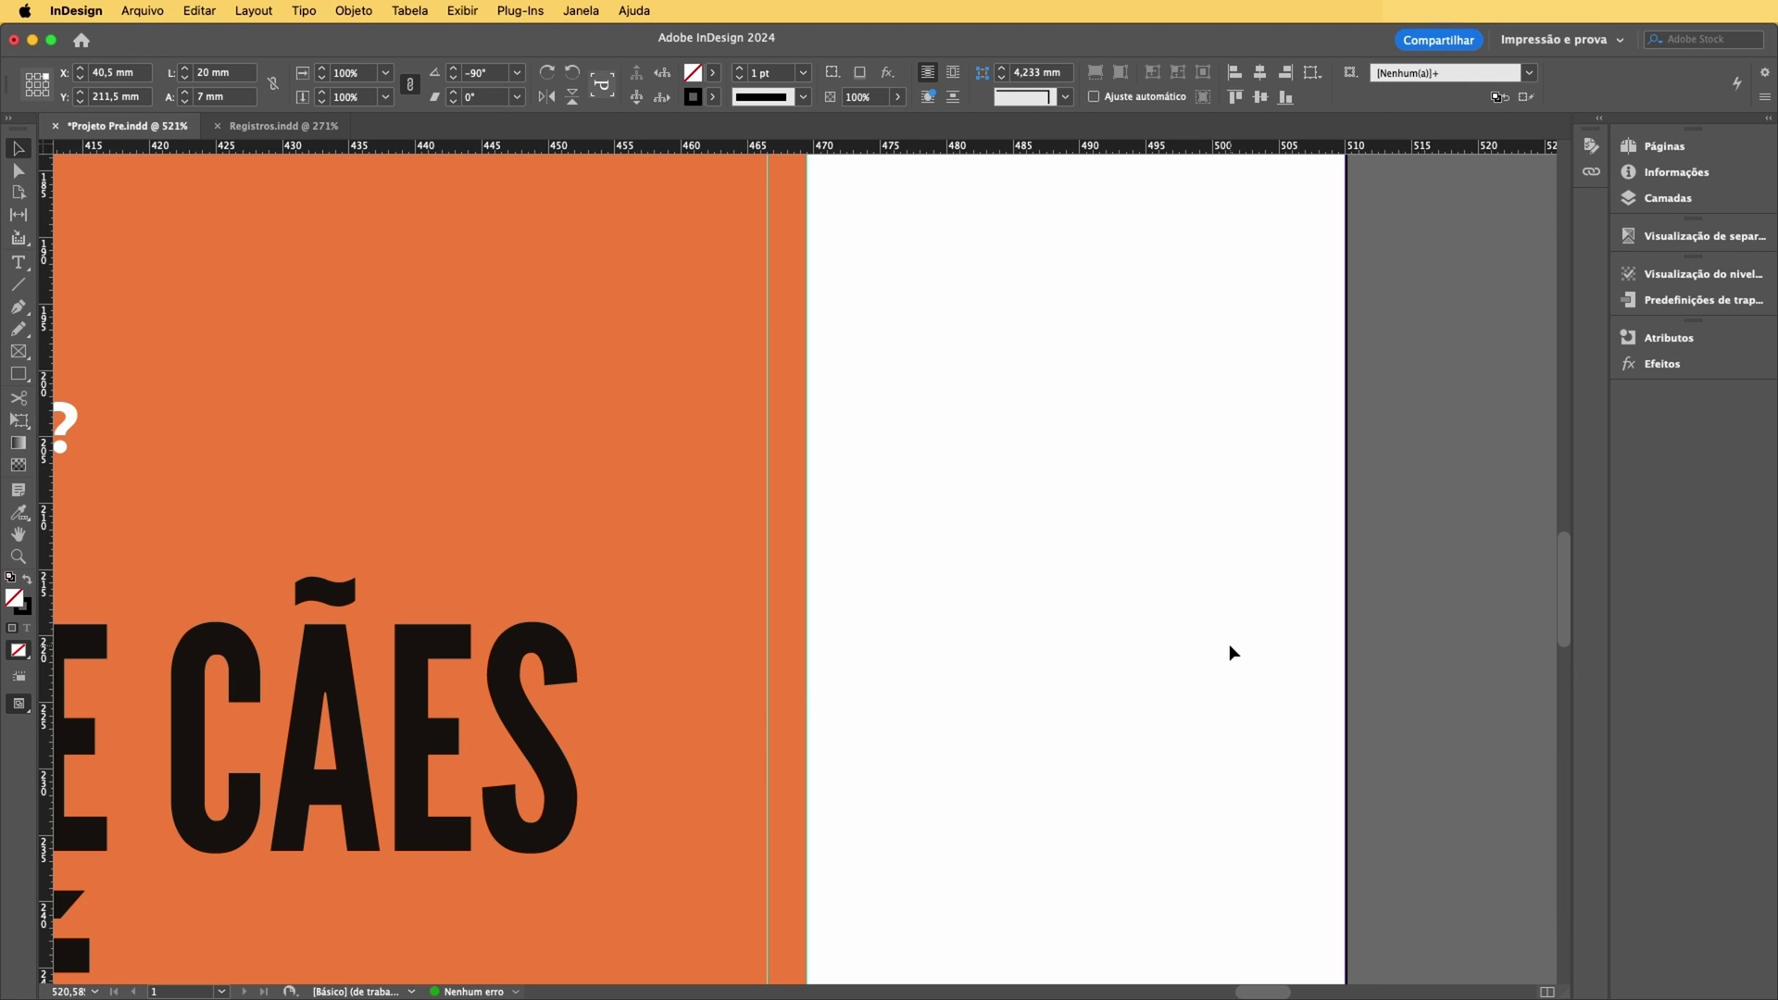
key(ctrl+v)
drag(829, 585, 875, 580)
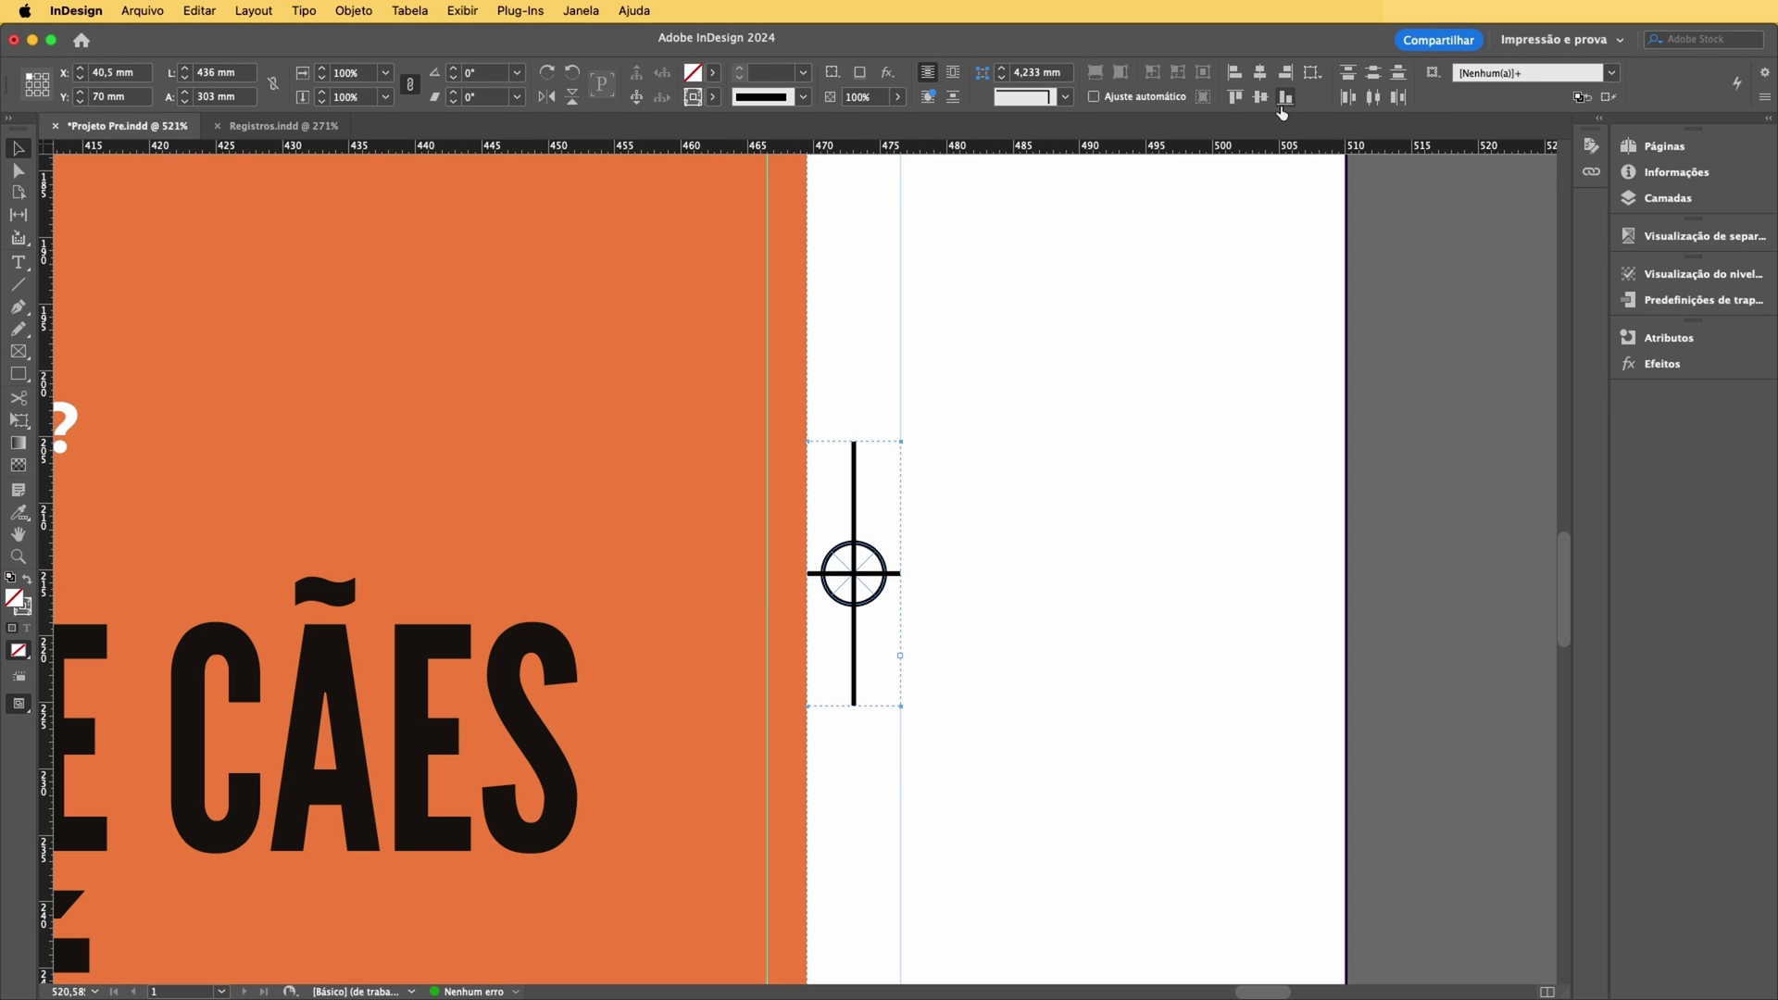
click(1203, 569)
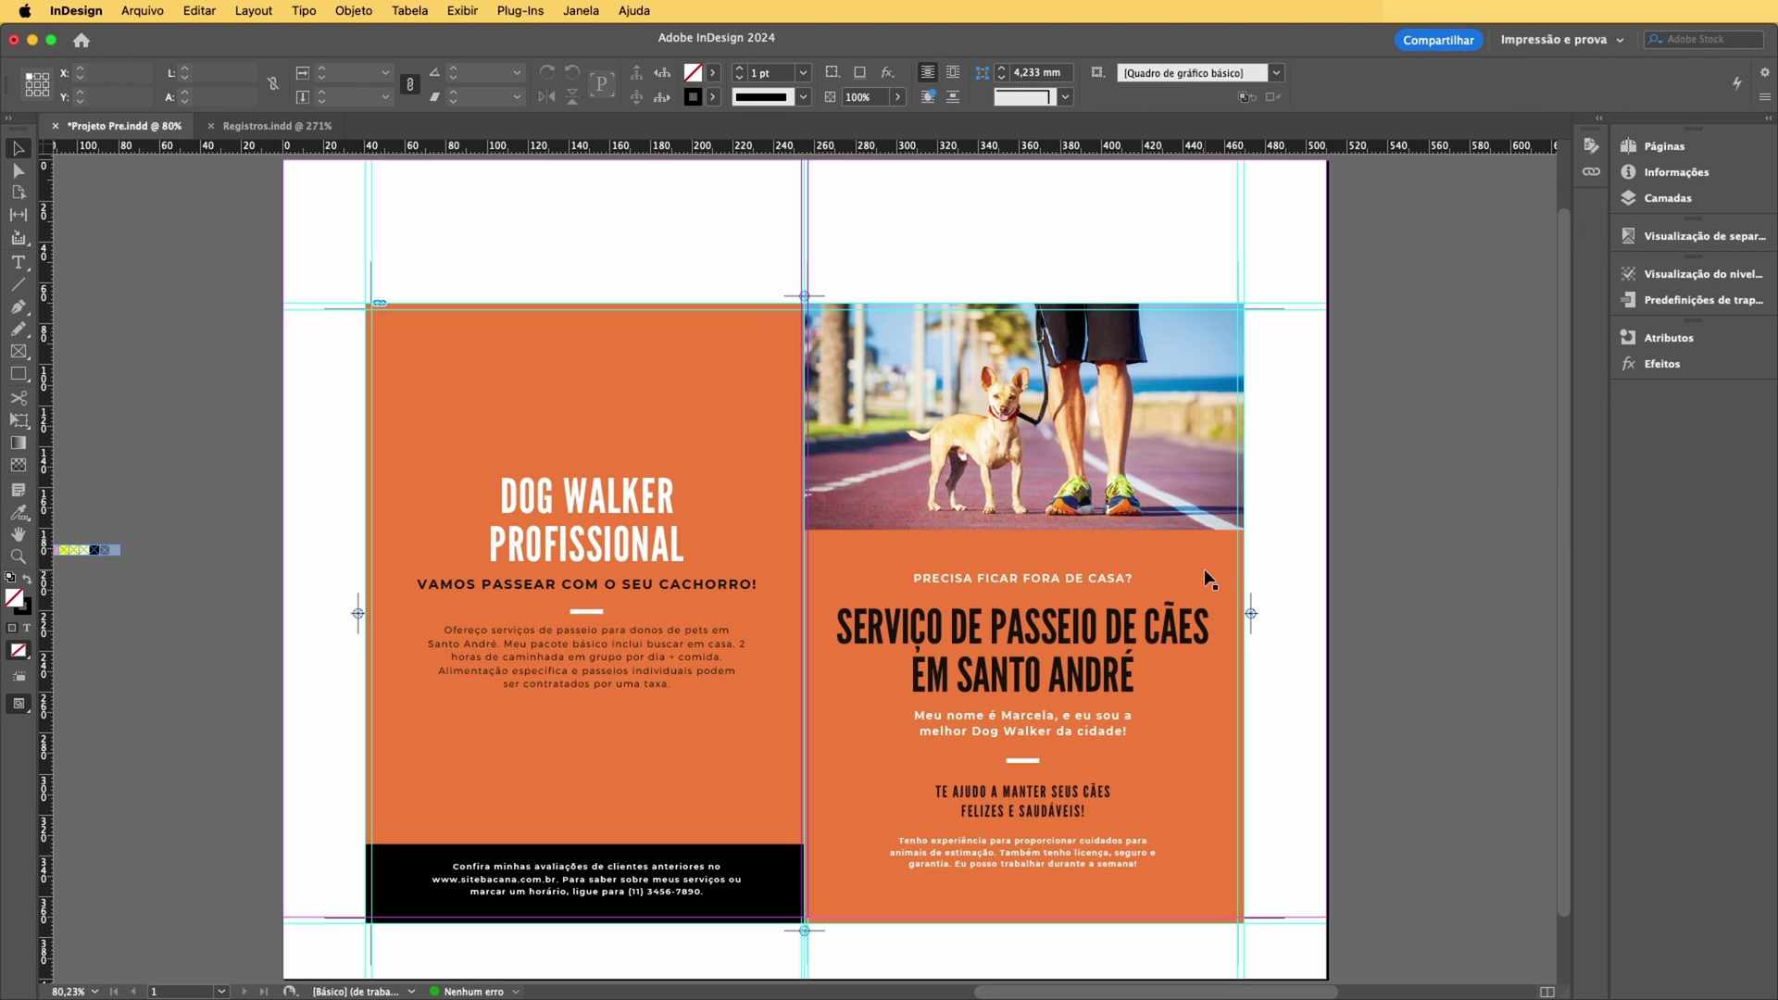
key(ctrl+0)
- Move the colour bar from the pasteboard to just above the first flyer's top edge, at X 43.5 mm and Y 64.4 mm
key(ctrl+semicolon)
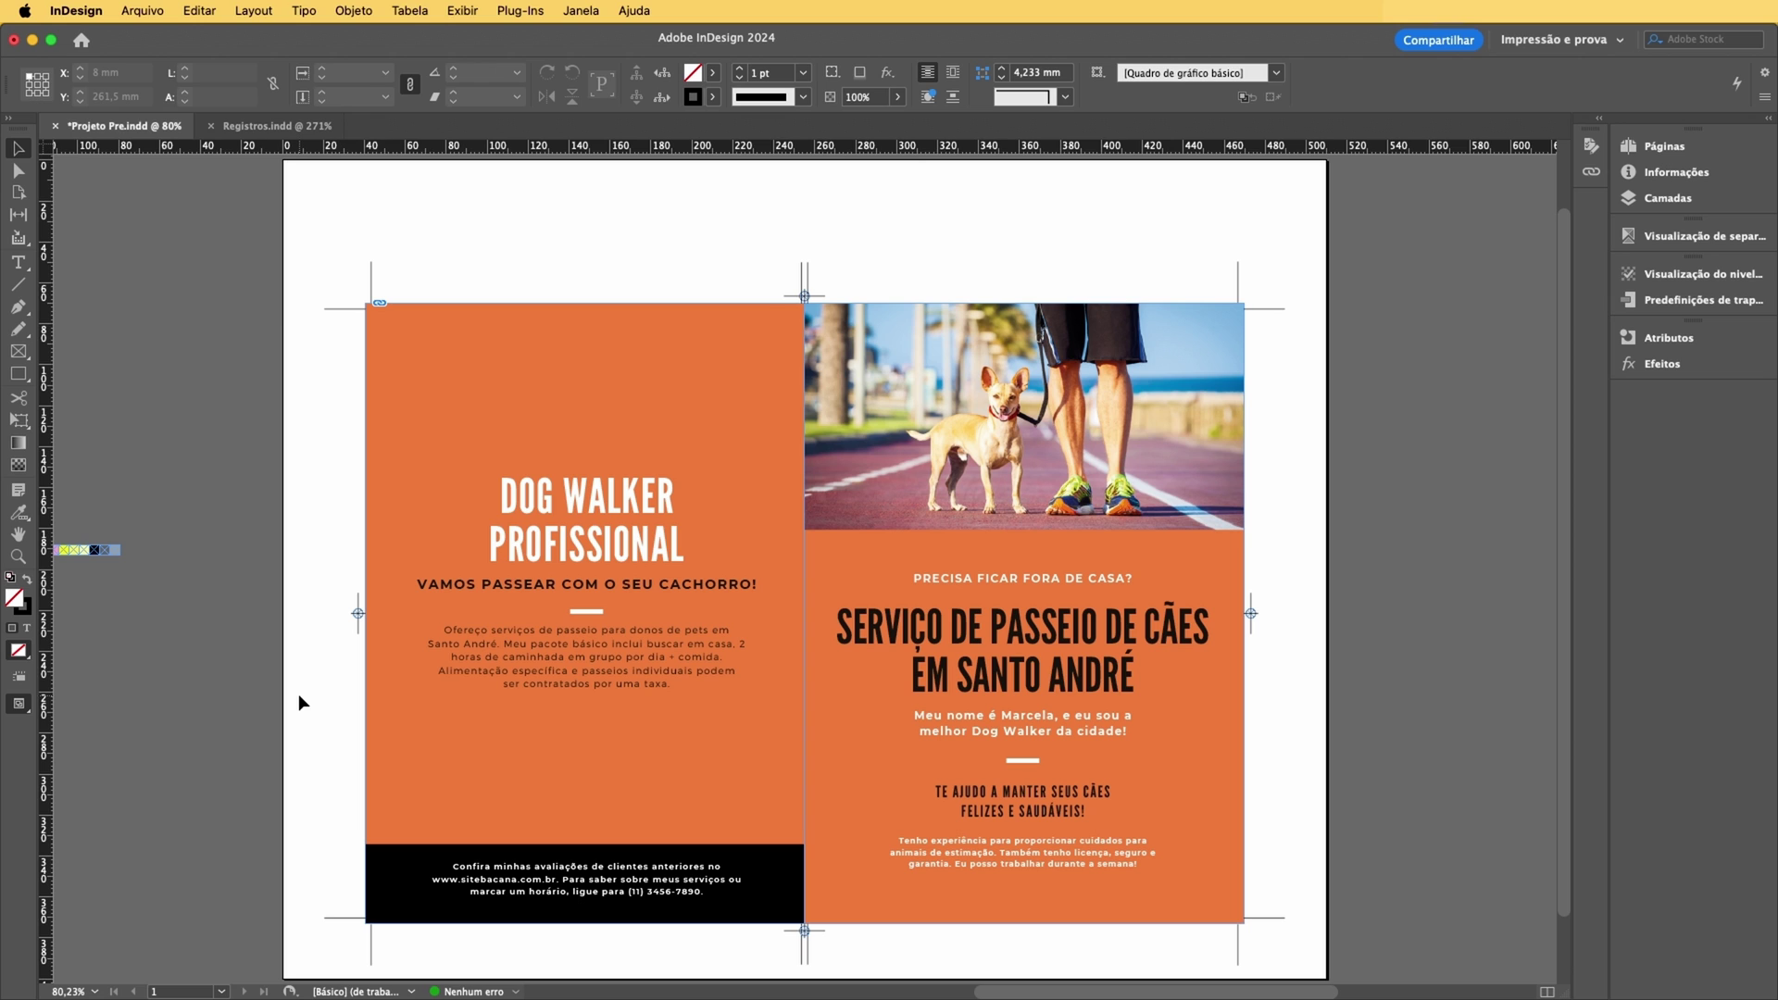
drag(269, 537, 559, 629)
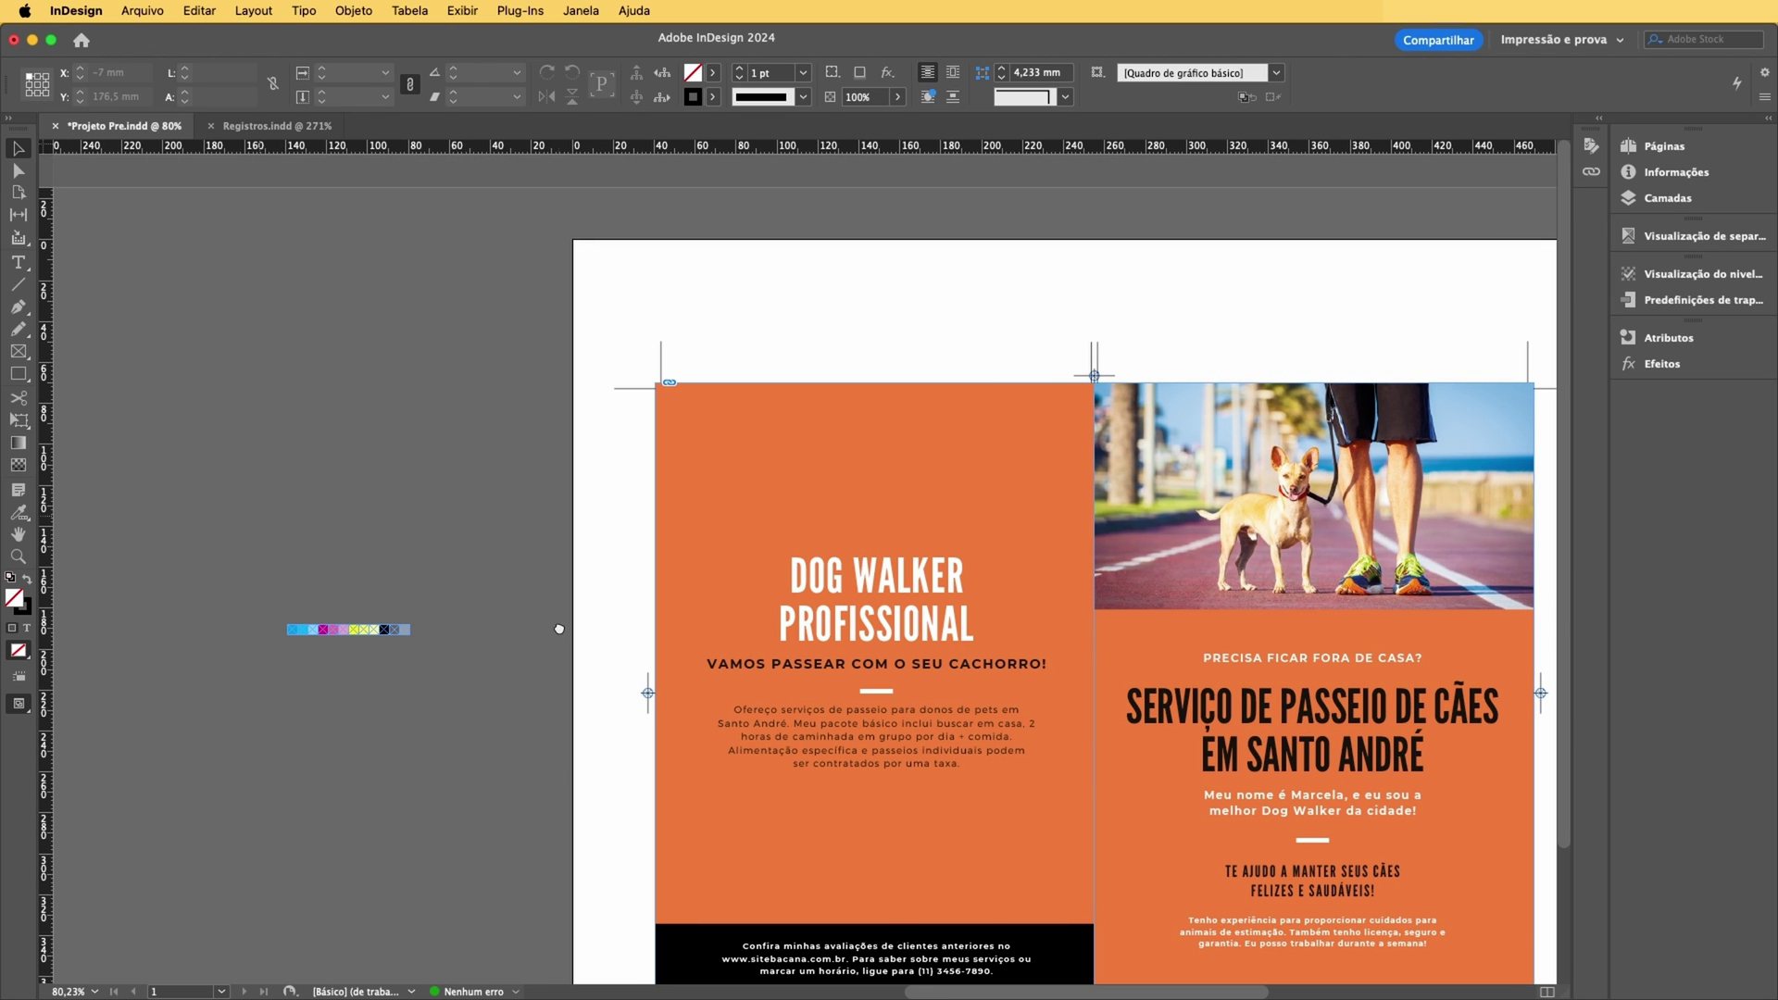
click(319, 630)
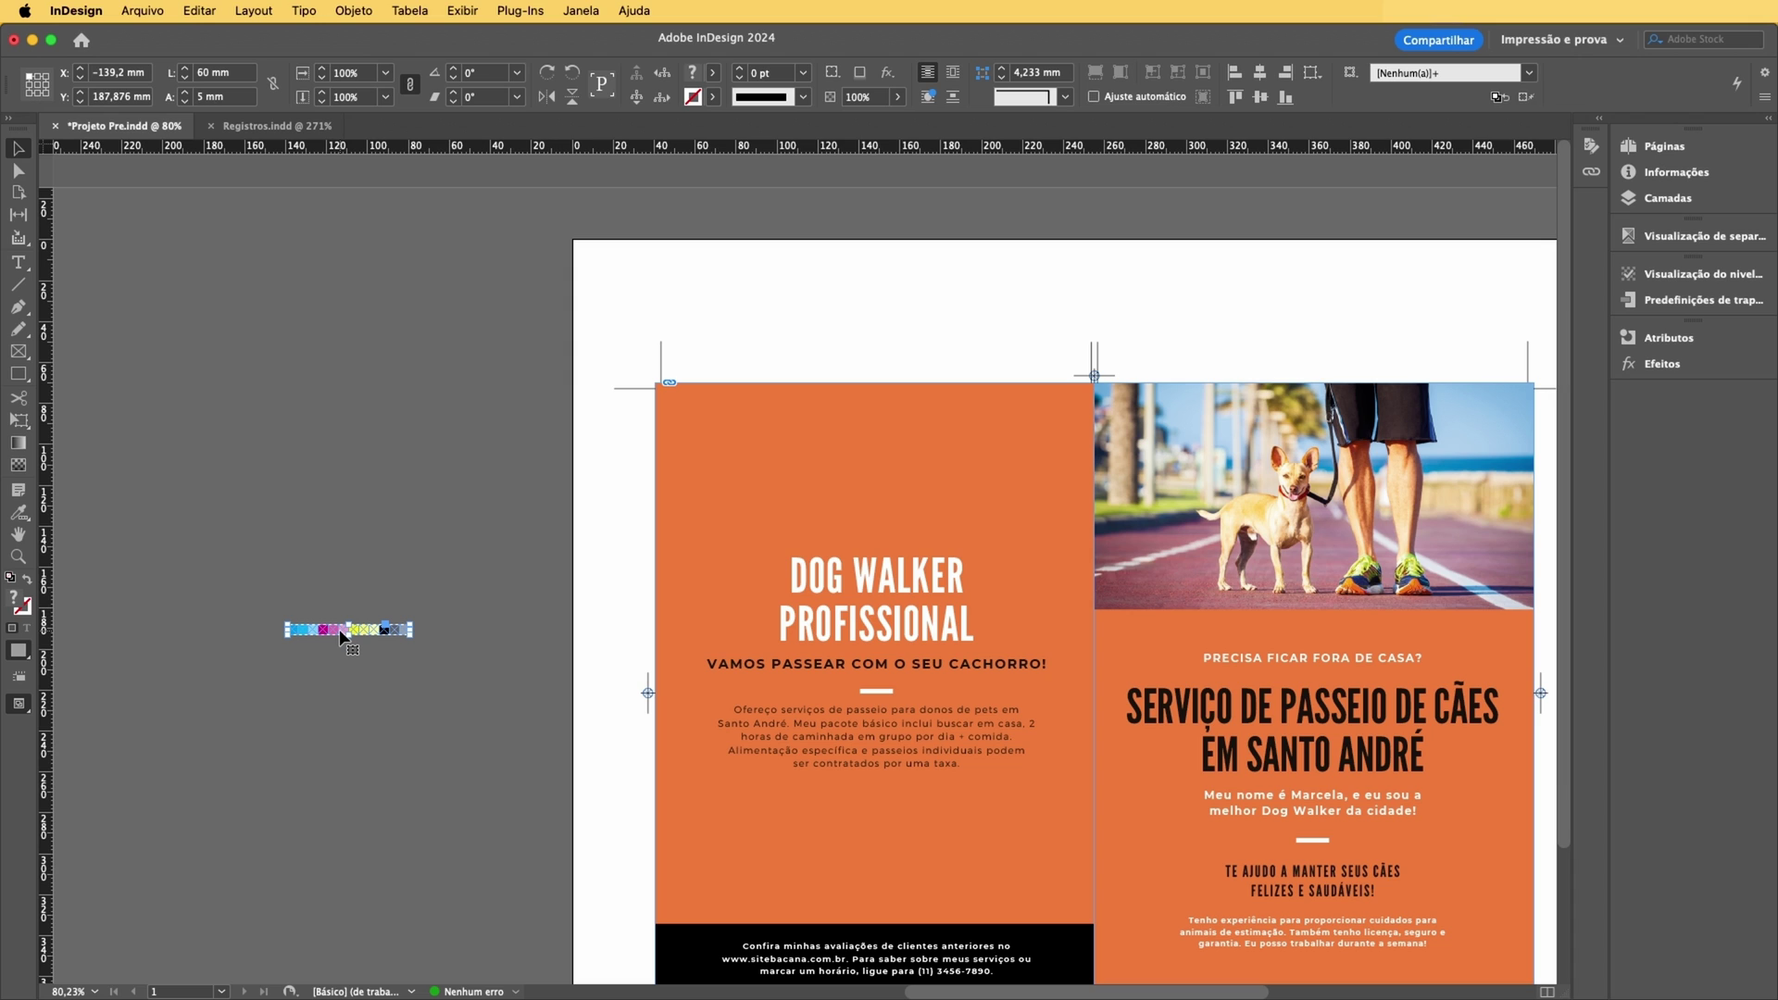
key(ctrl+semicolon)
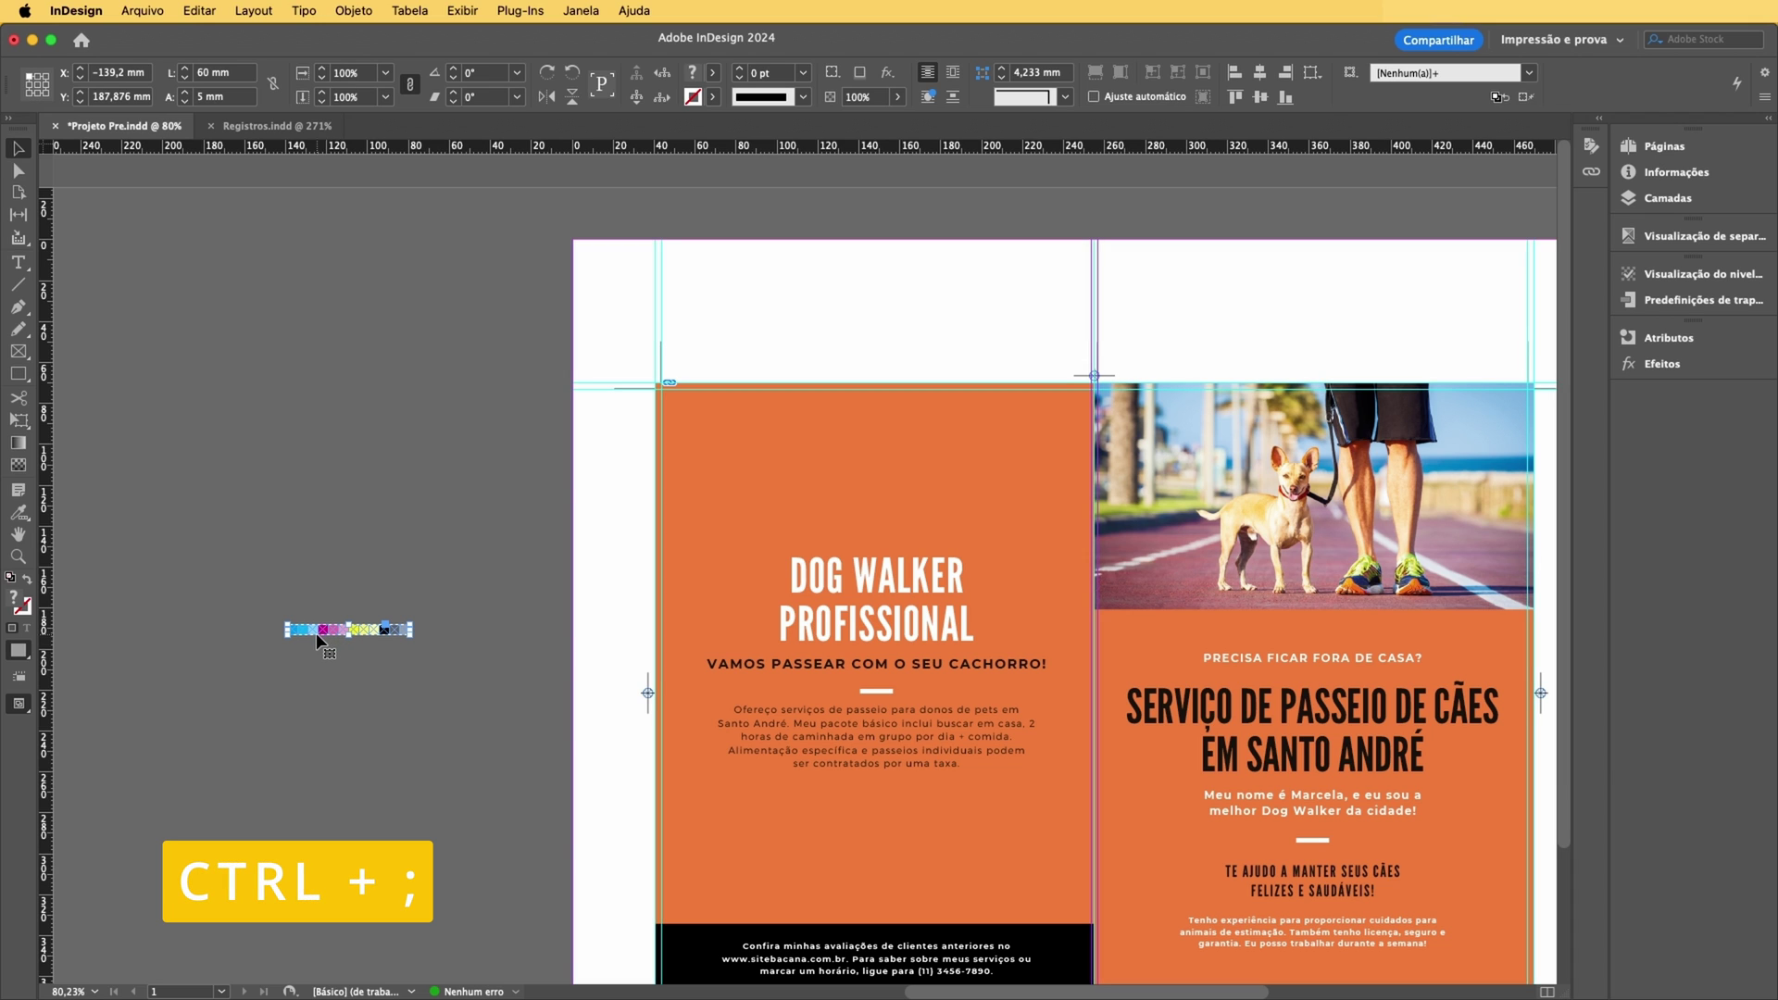
drag(311, 630, 880, 484)
drag(705, 376, 704, 379)
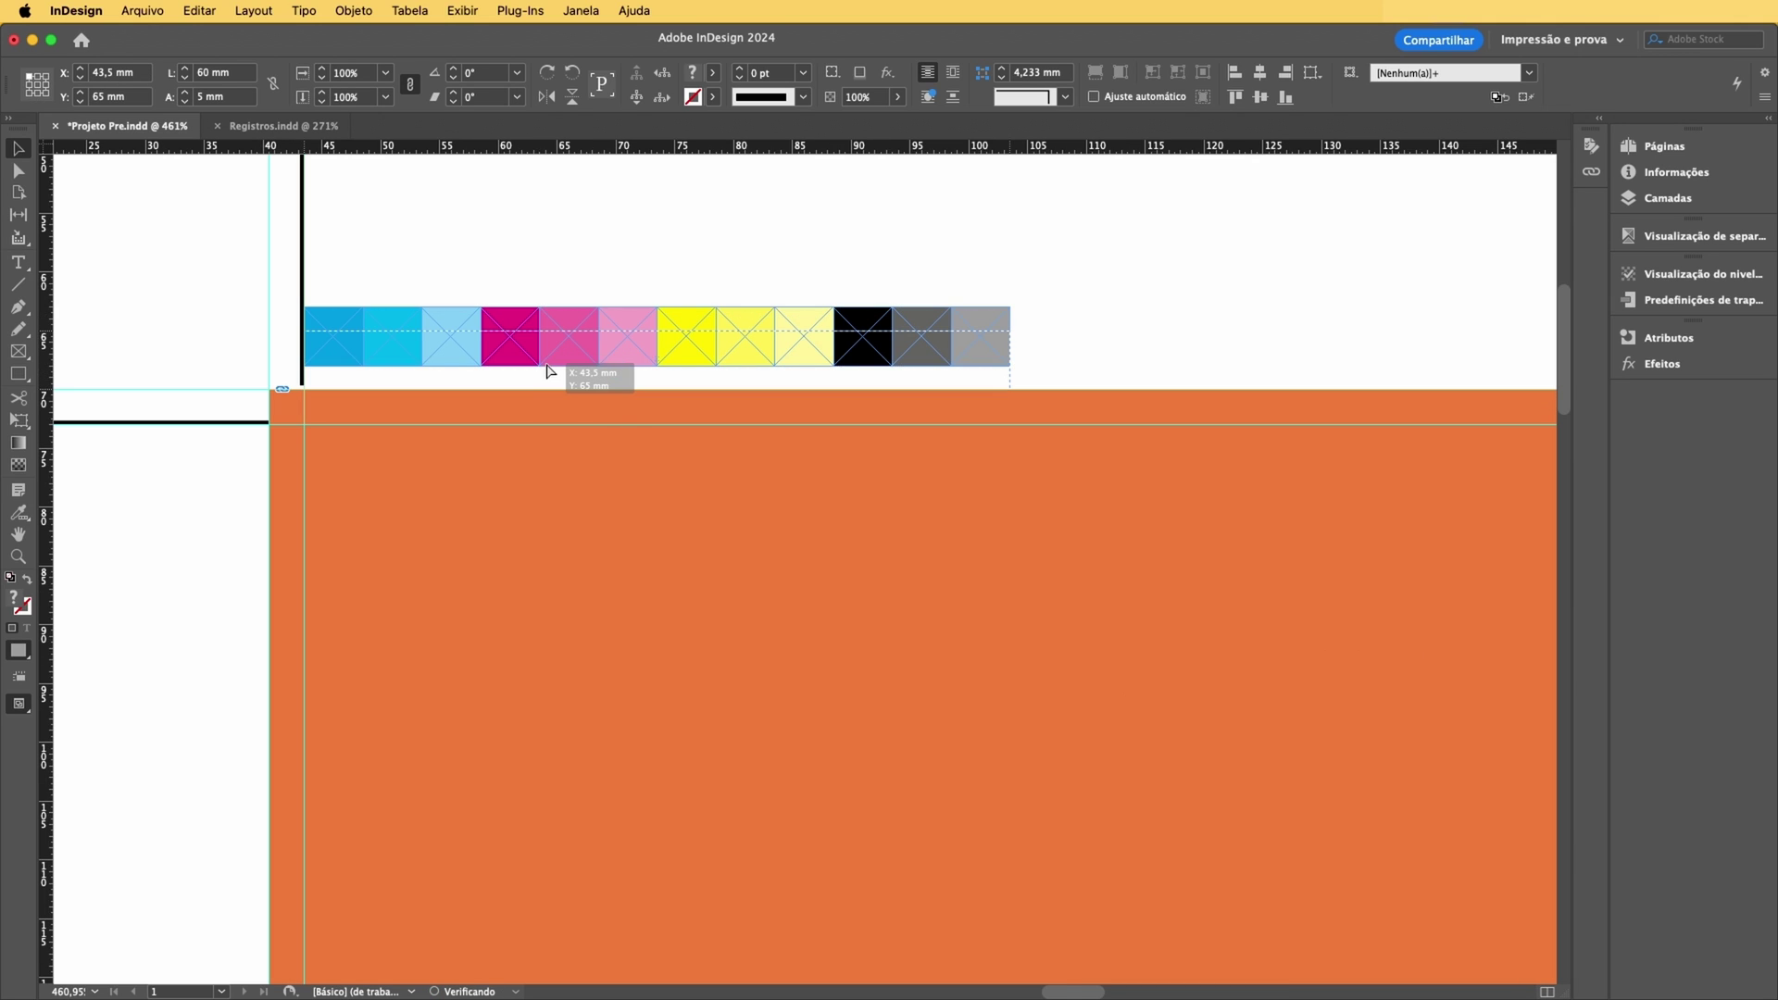
drag(548, 372, 552, 378)
click(525, 218)
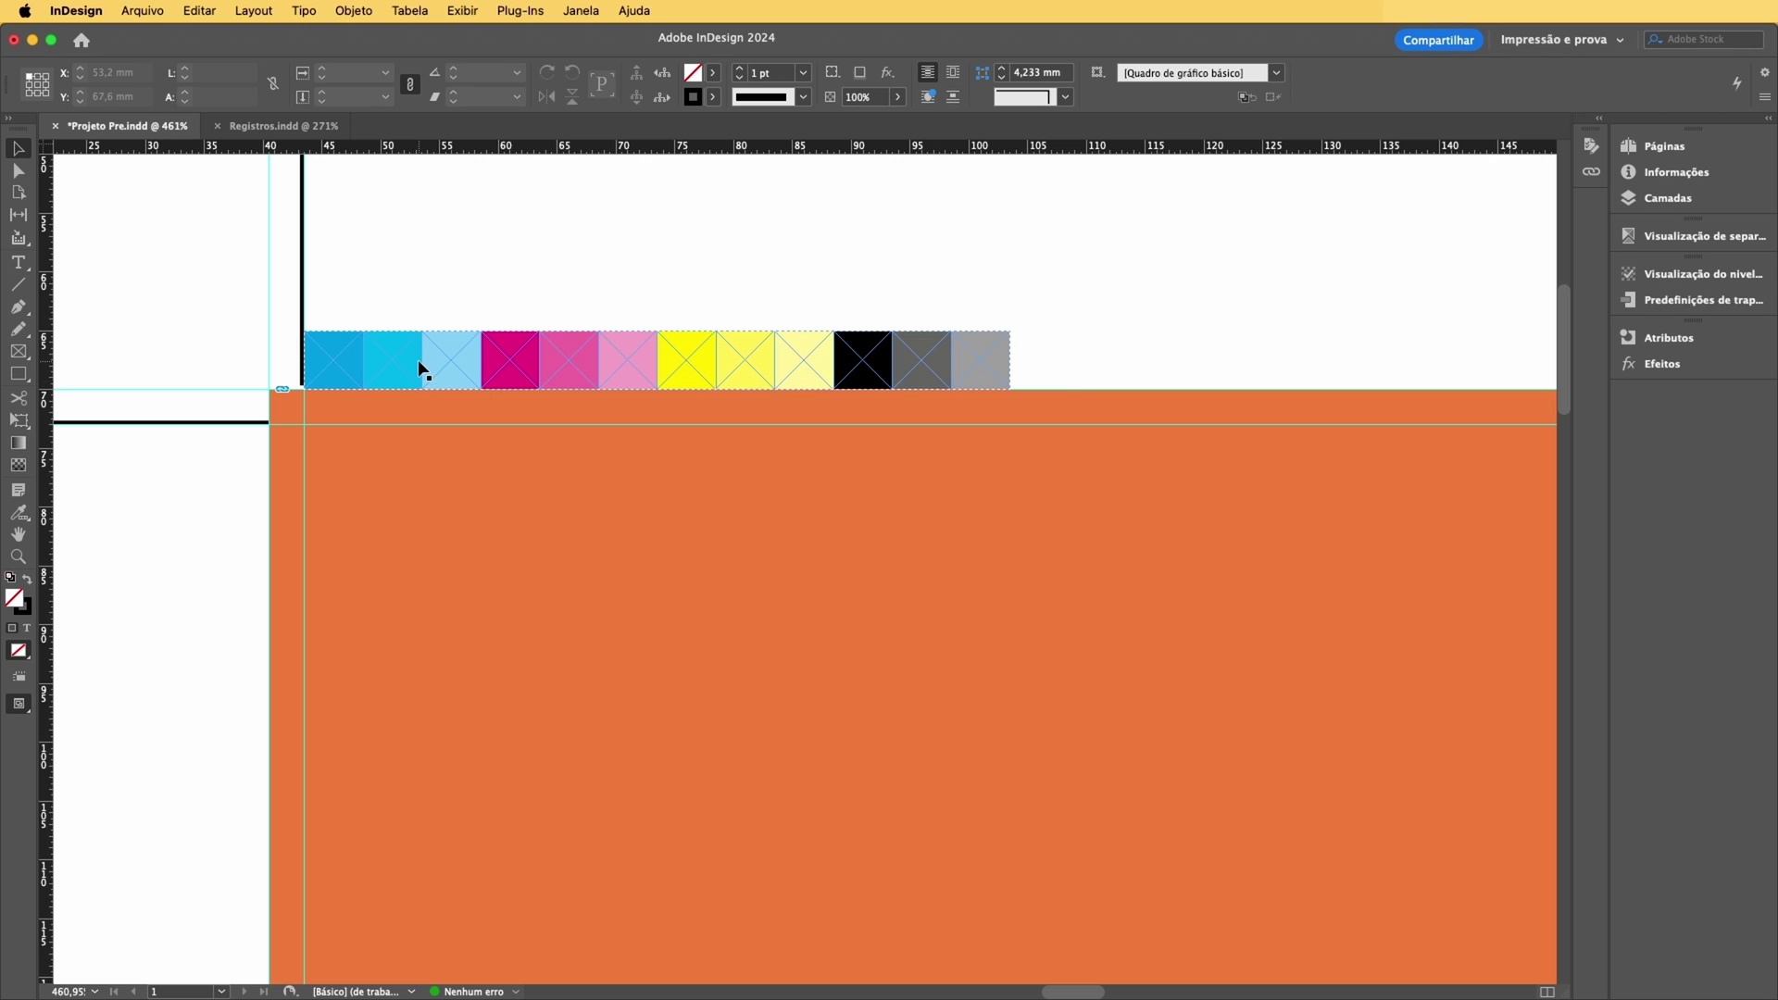
drag(419, 362, 418, 354)
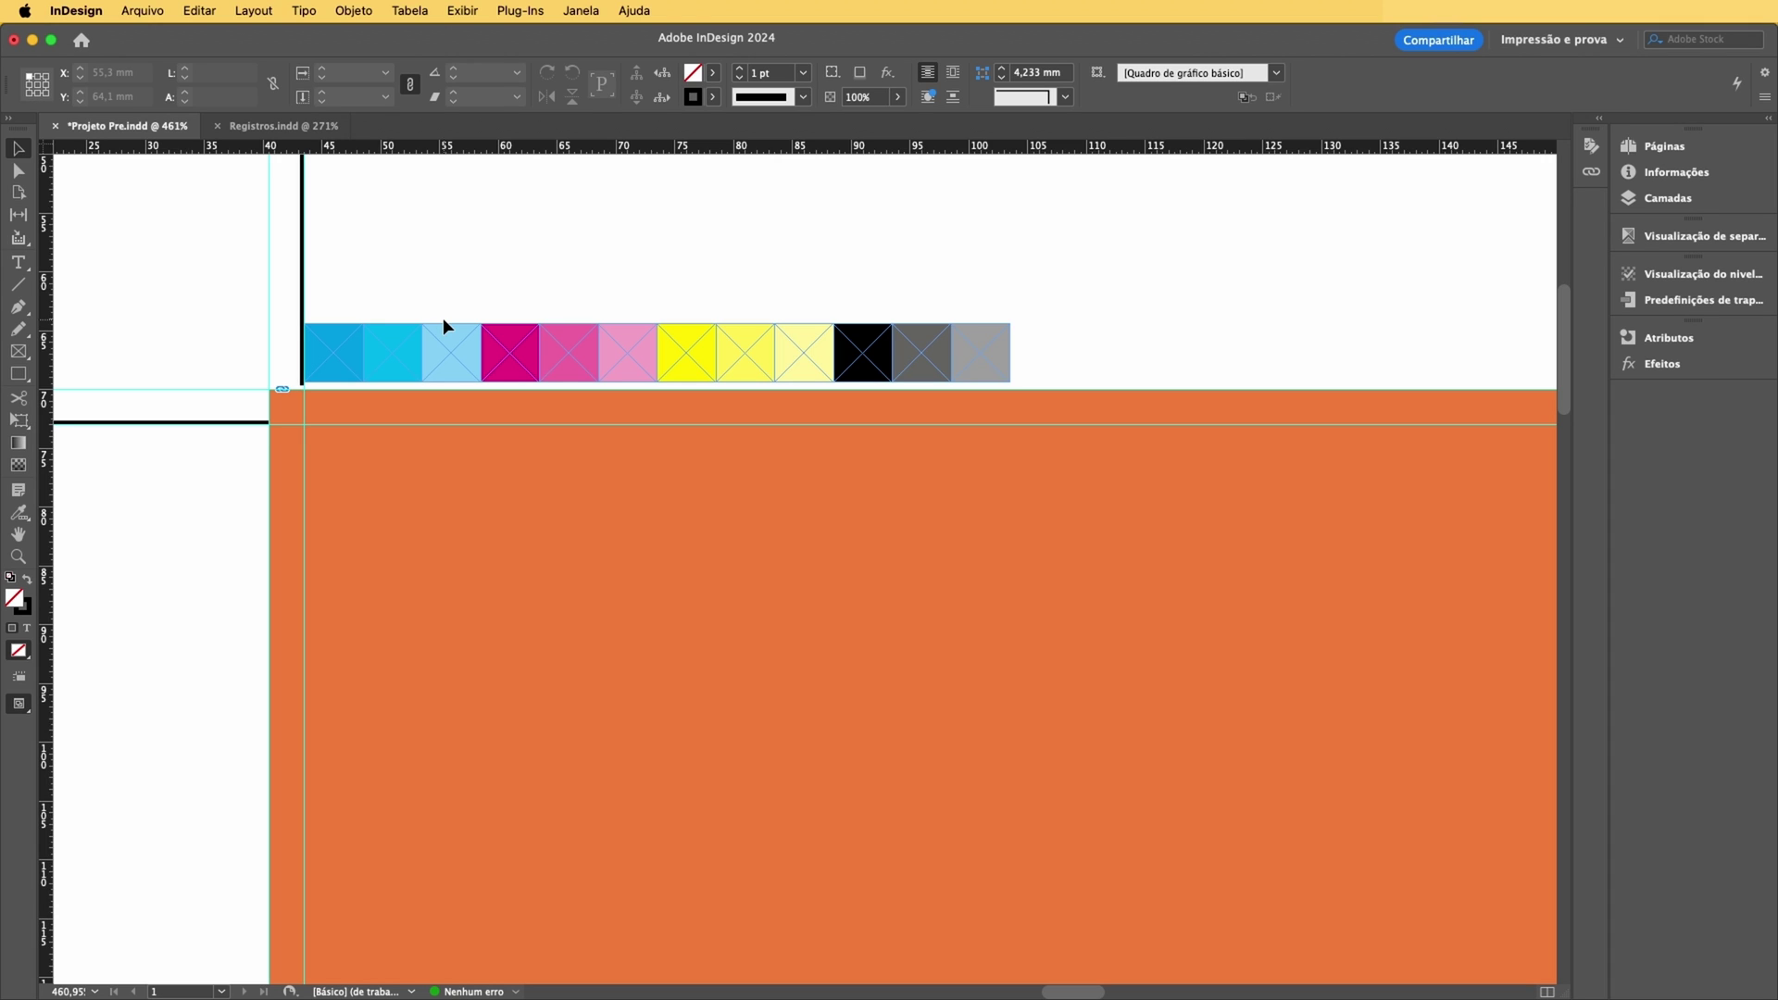
click(493, 349)
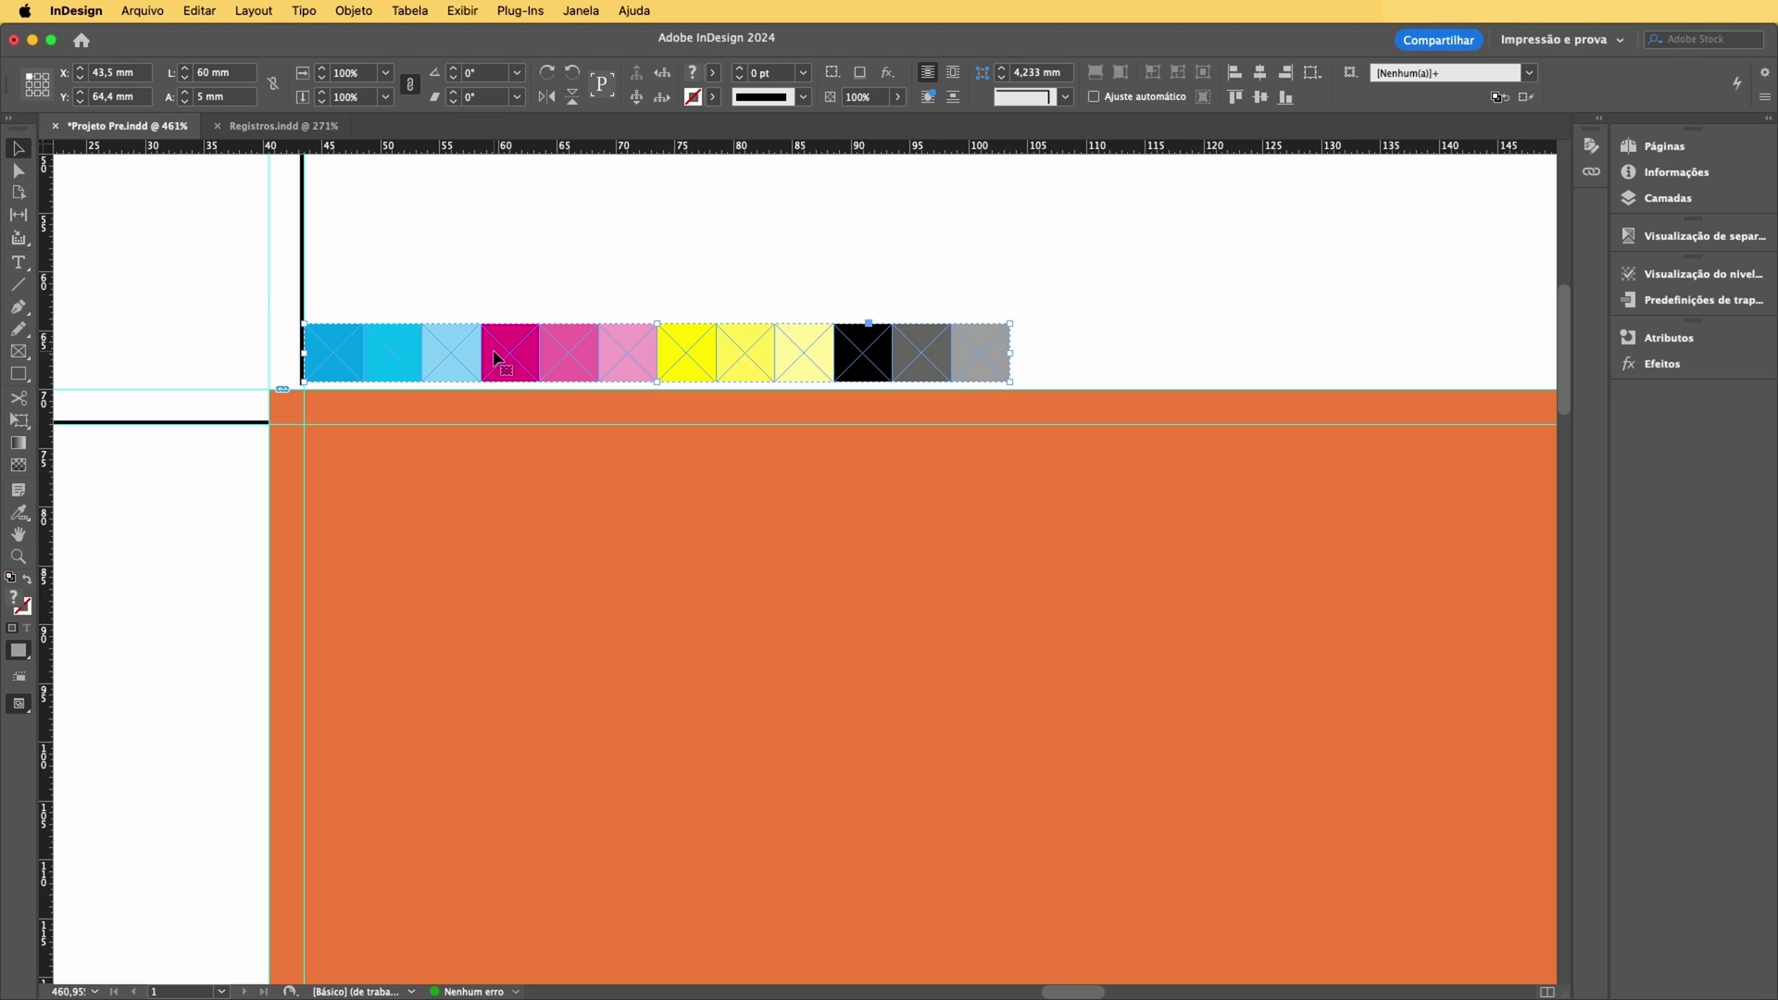
- Step and repeat the colour bar 6 times with a 60 mm horizontal and 0 mm vertical offset
key(alt+super+0)
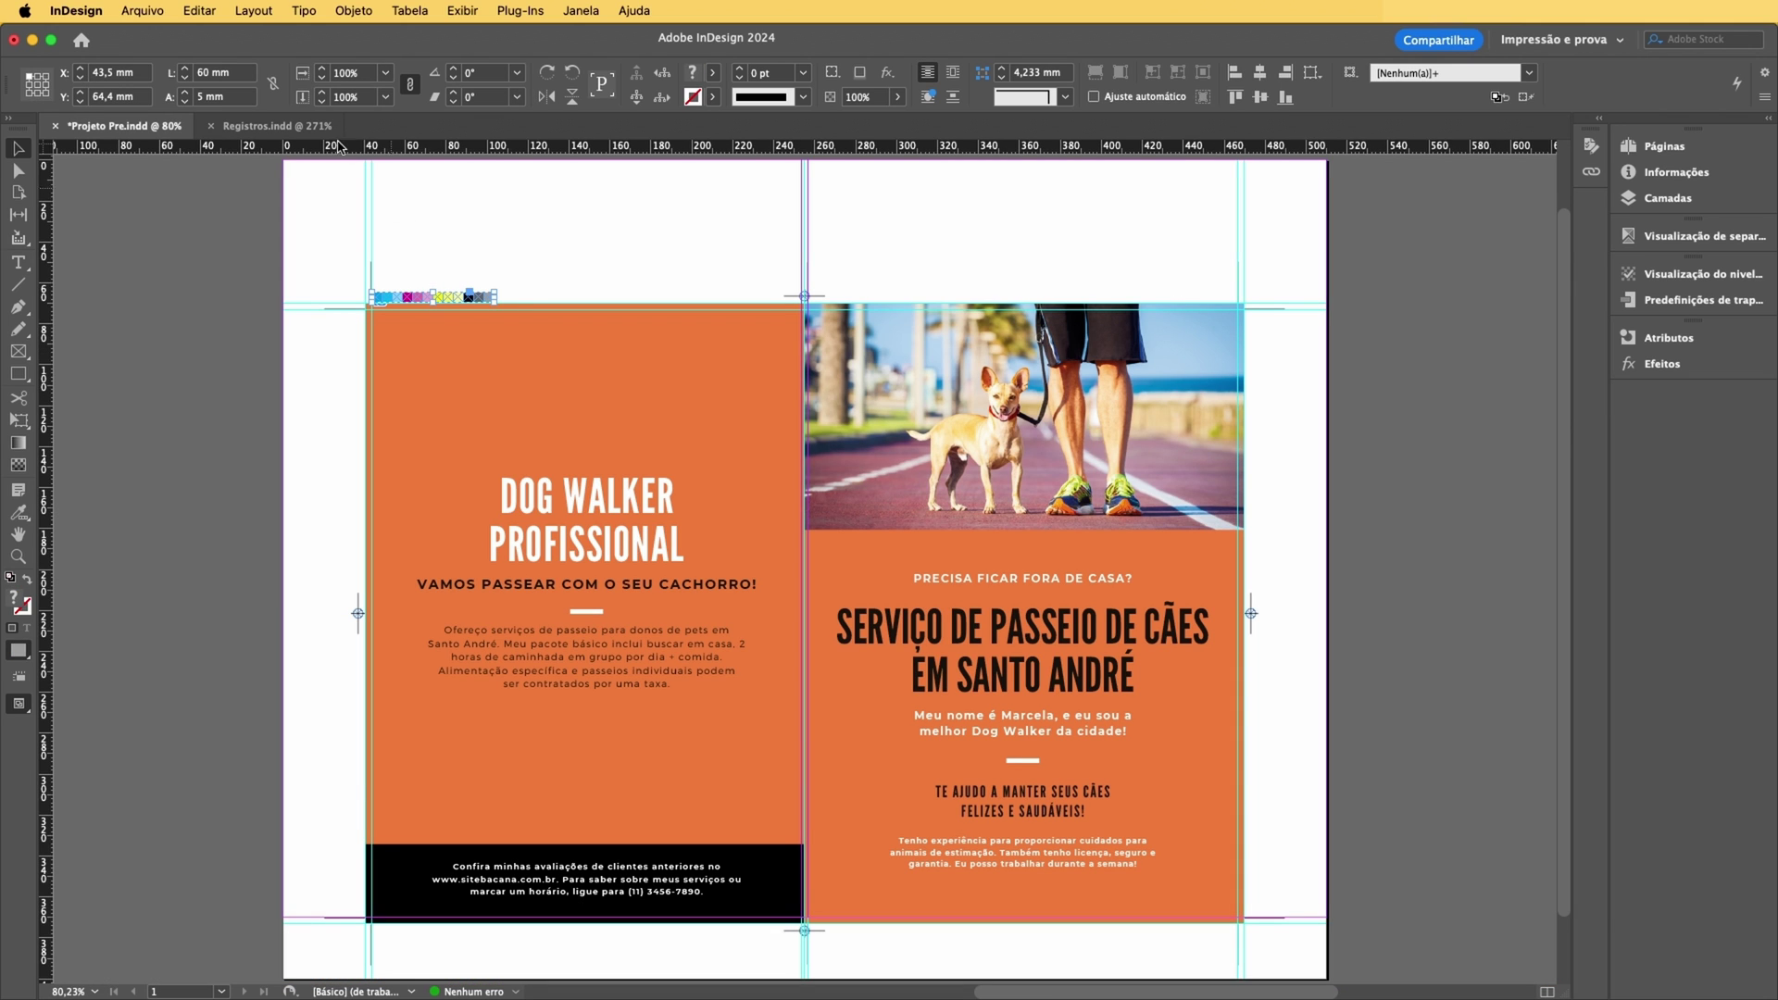
click(206, 10)
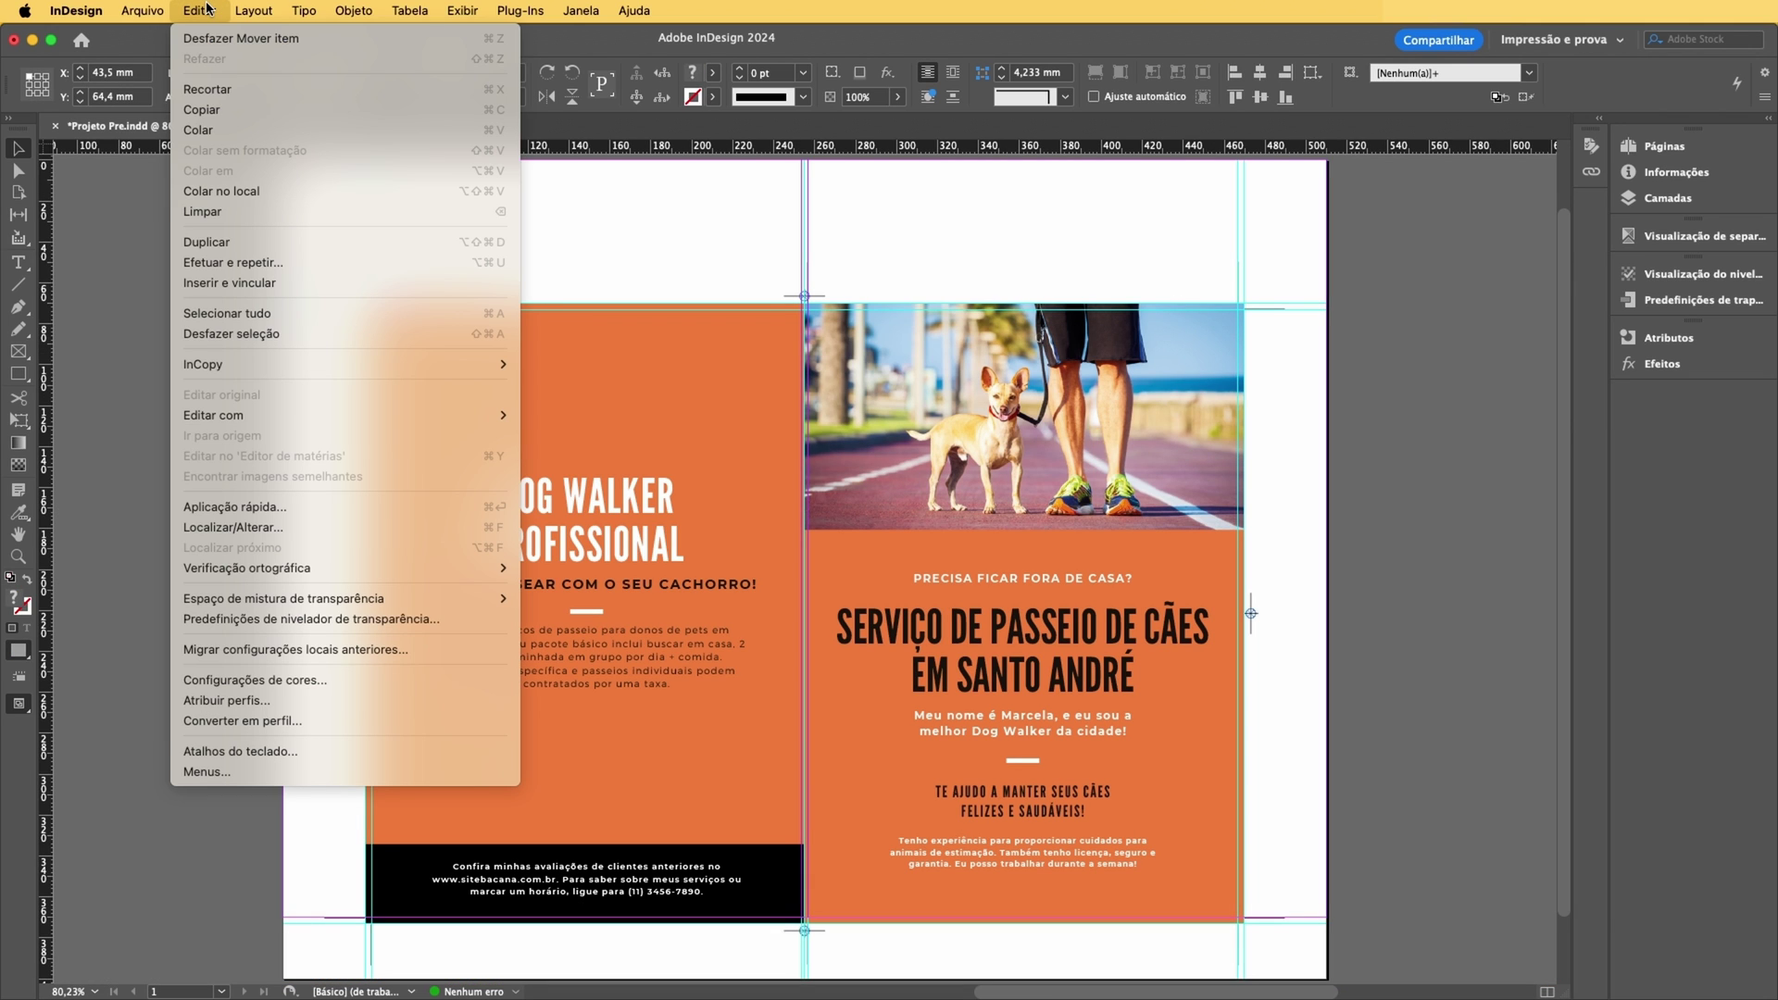
click(246, 263)
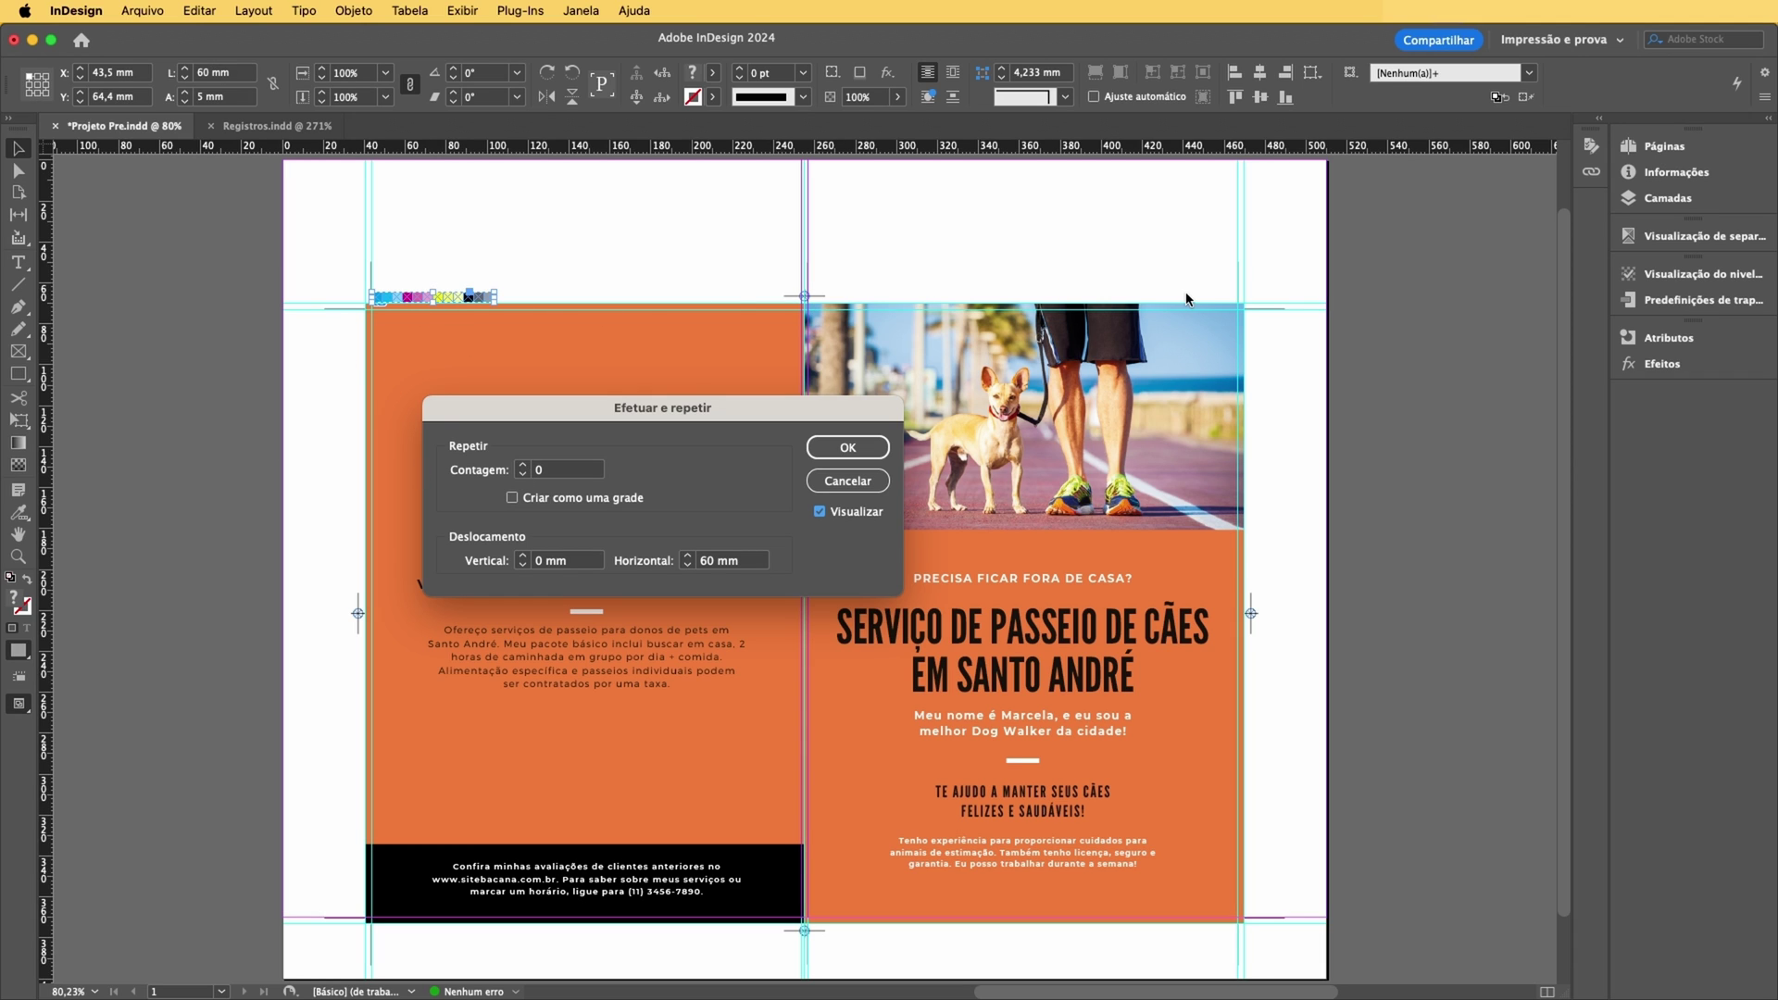
click(522, 466)
click(523, 466)
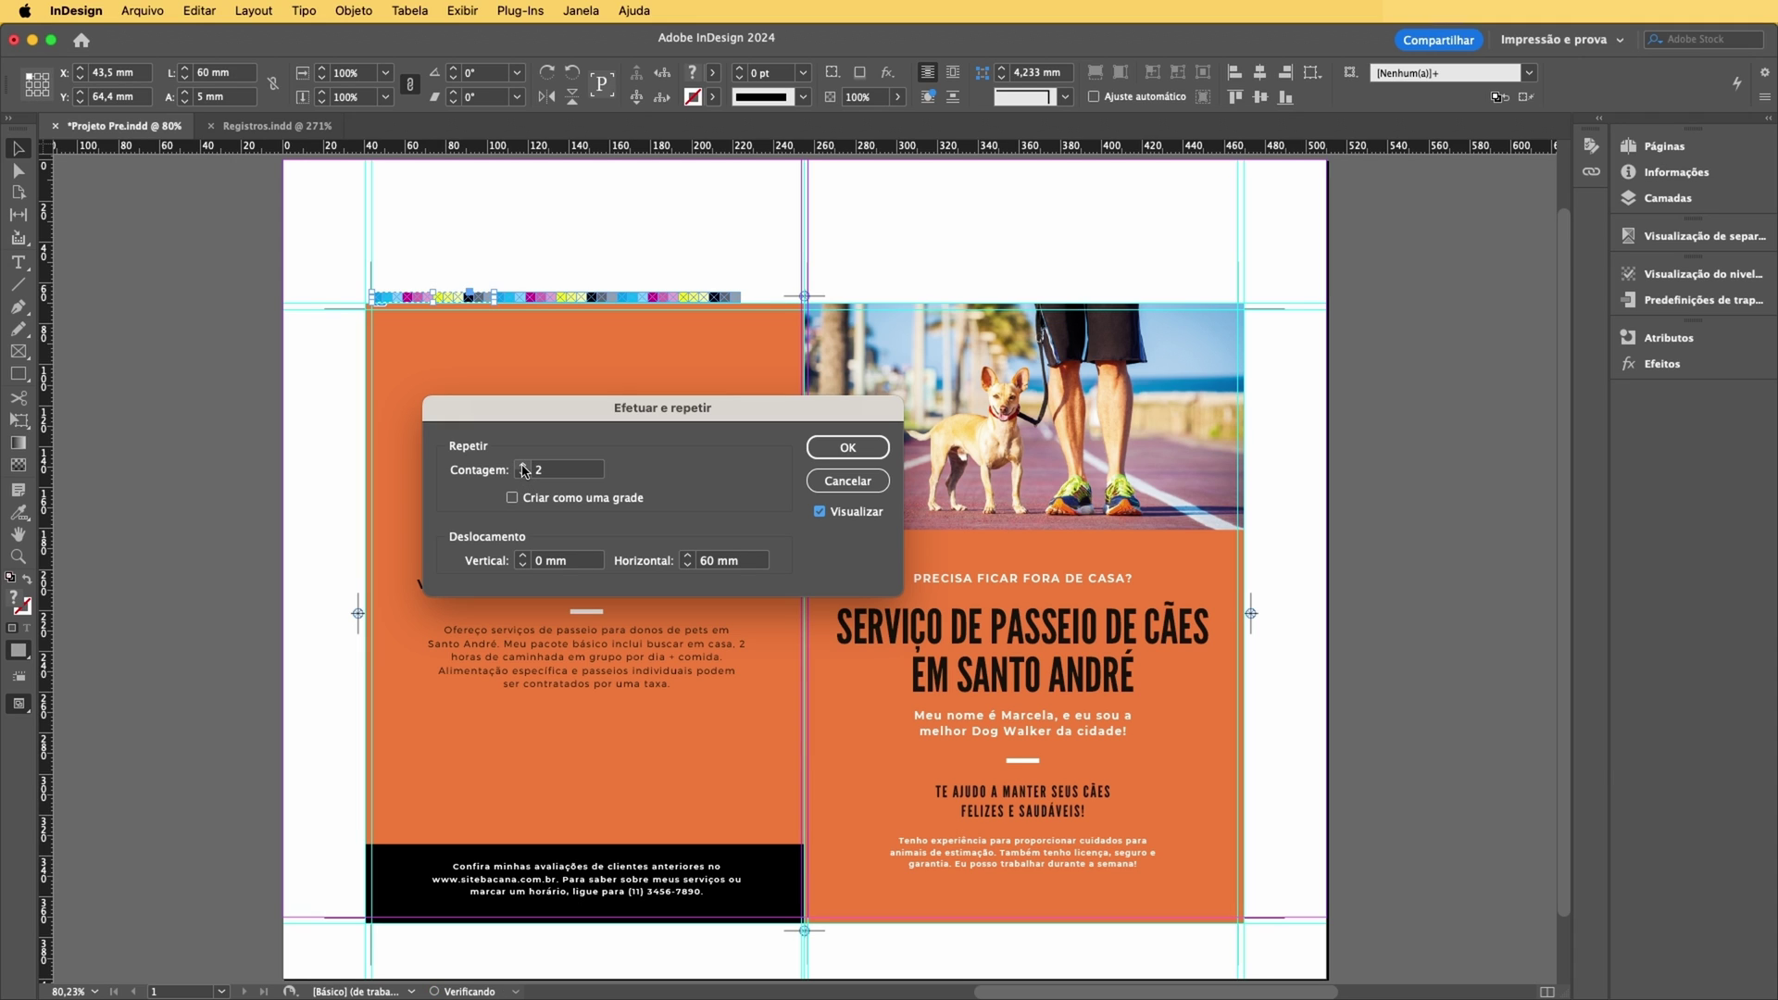
click(522, 466)
click(523, 466)
click(522, 465)
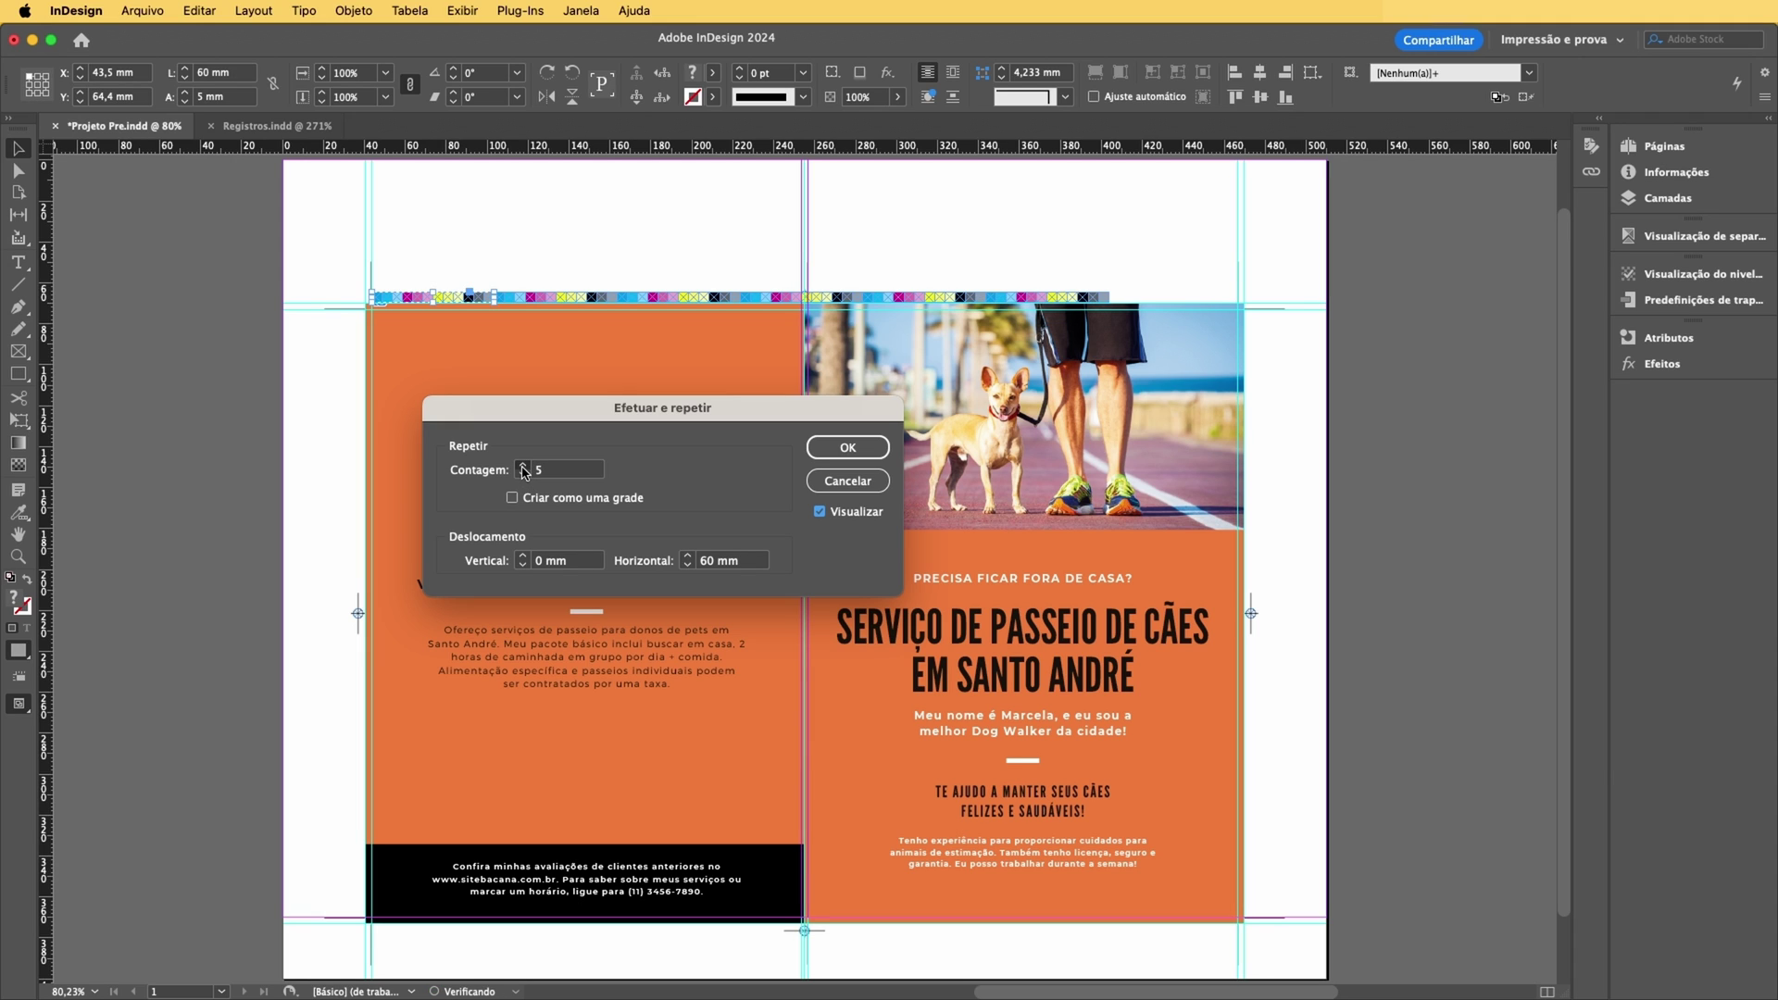
click(522, 465)
click(523, 465)
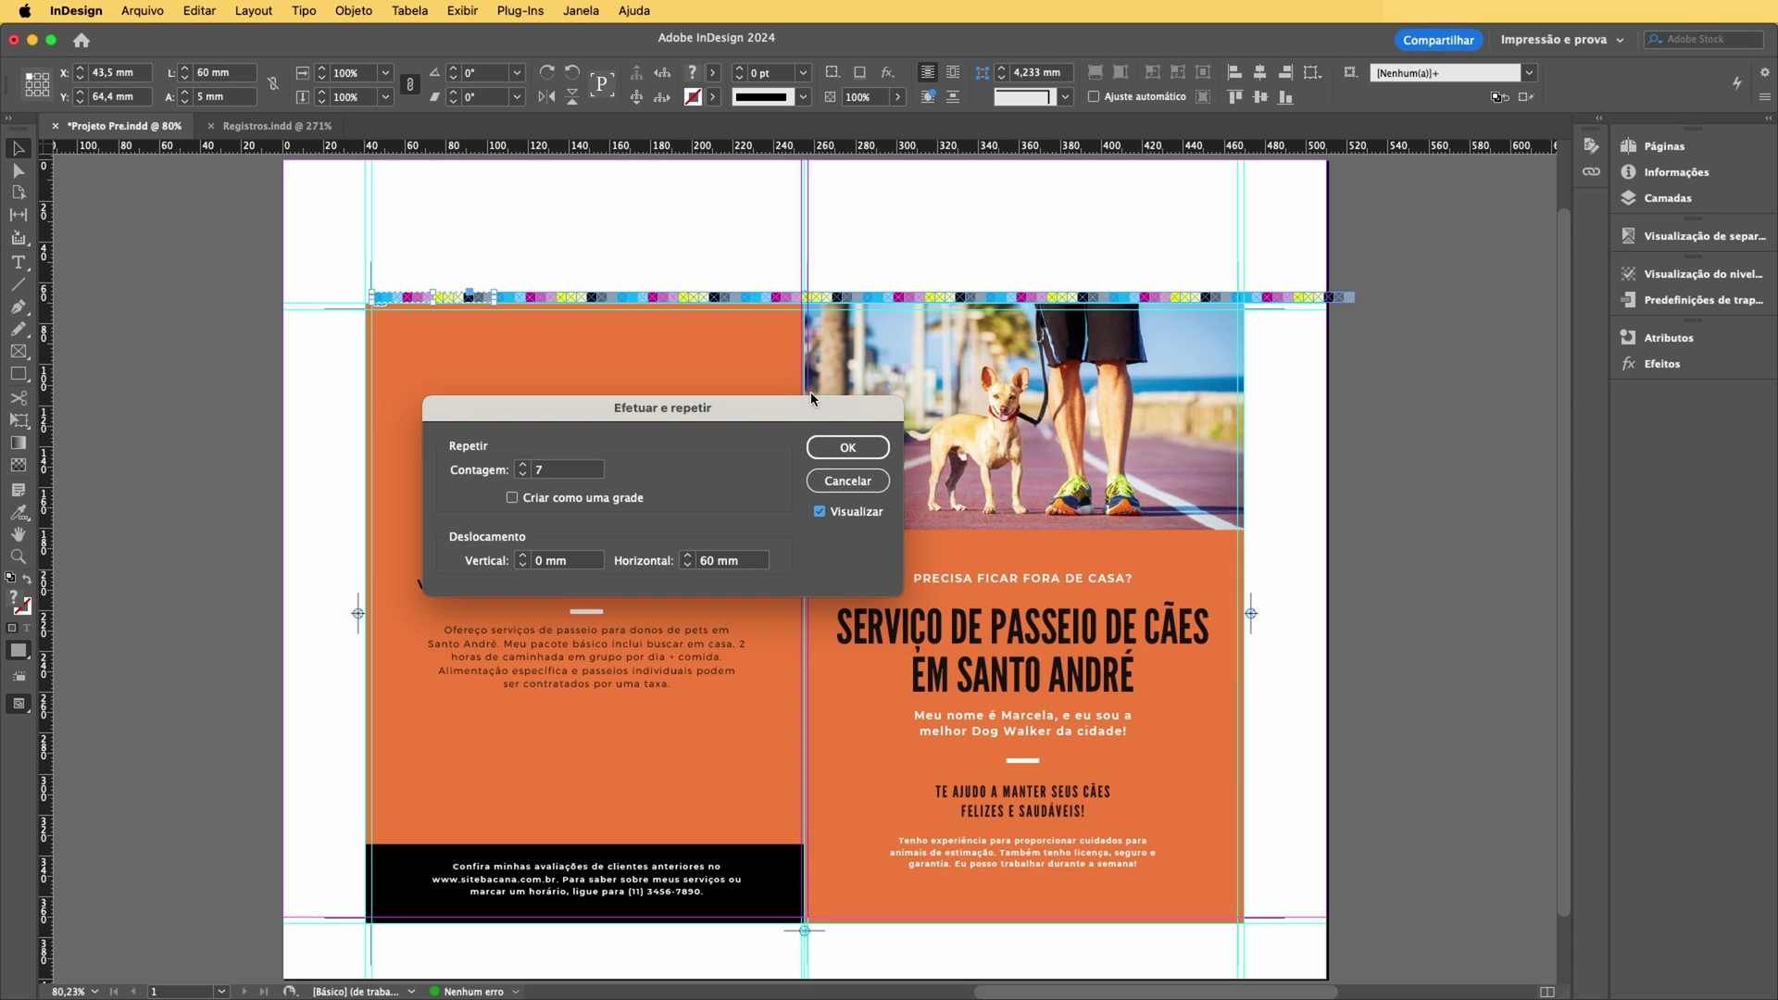
click(522, 475)
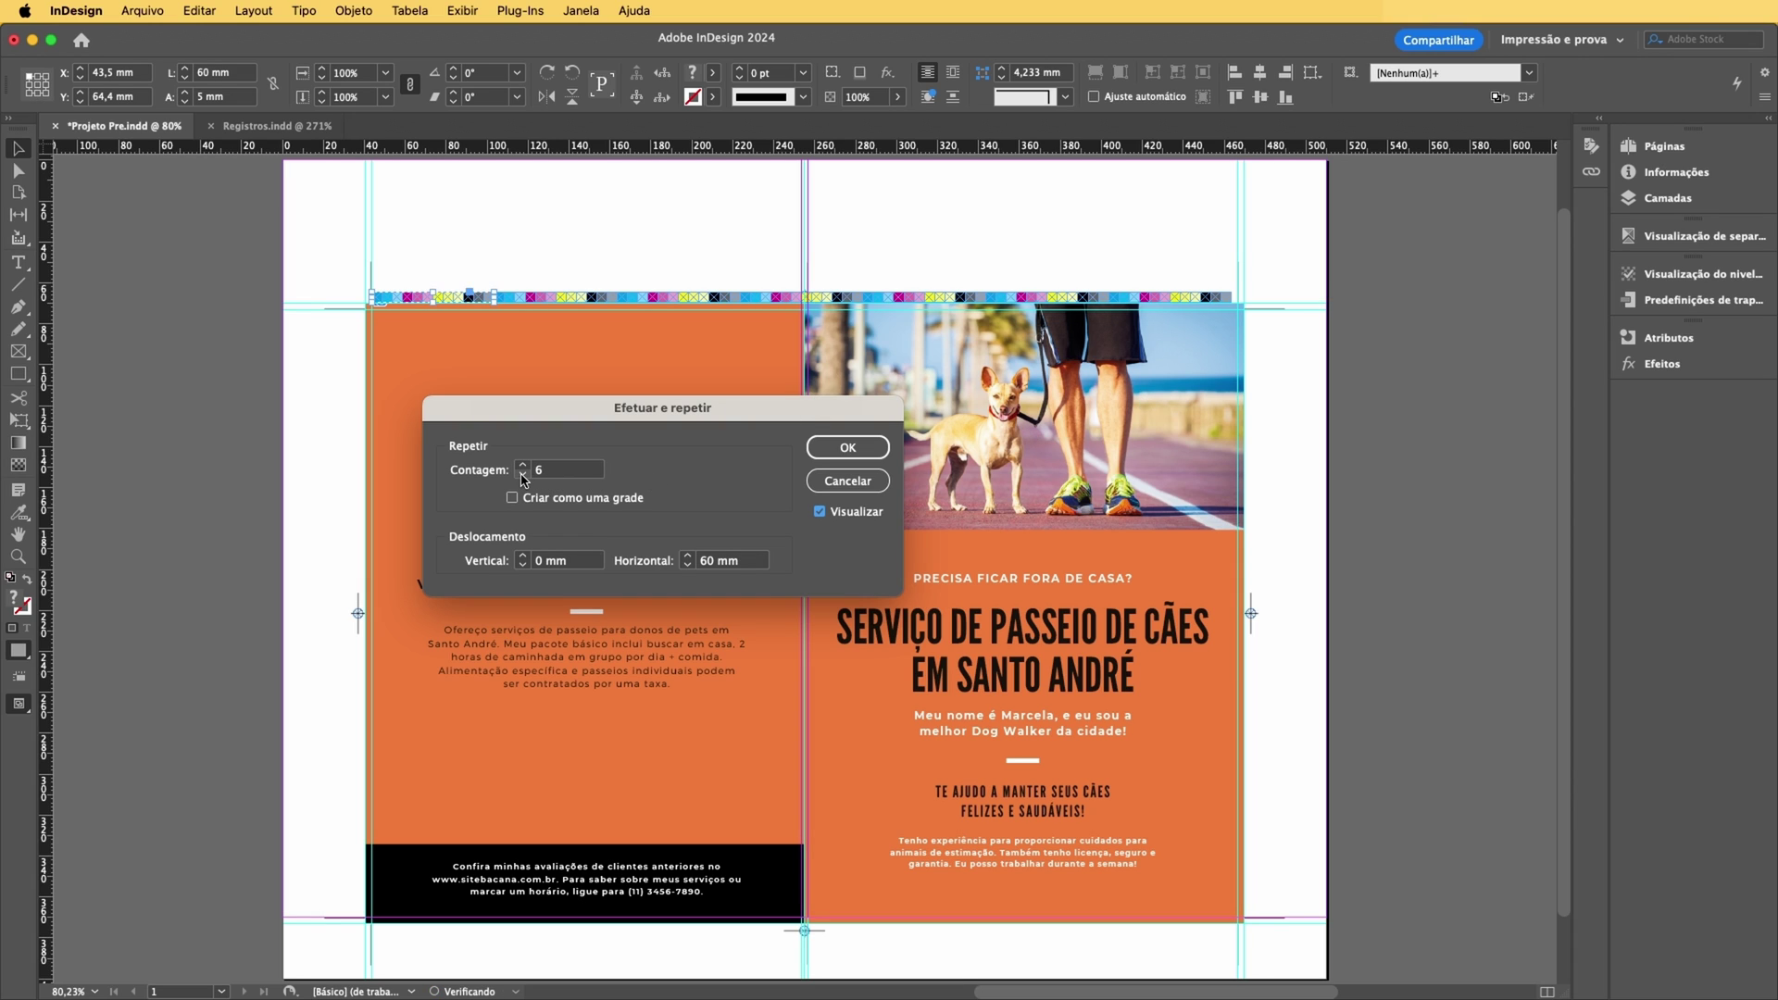
click(864, 454)
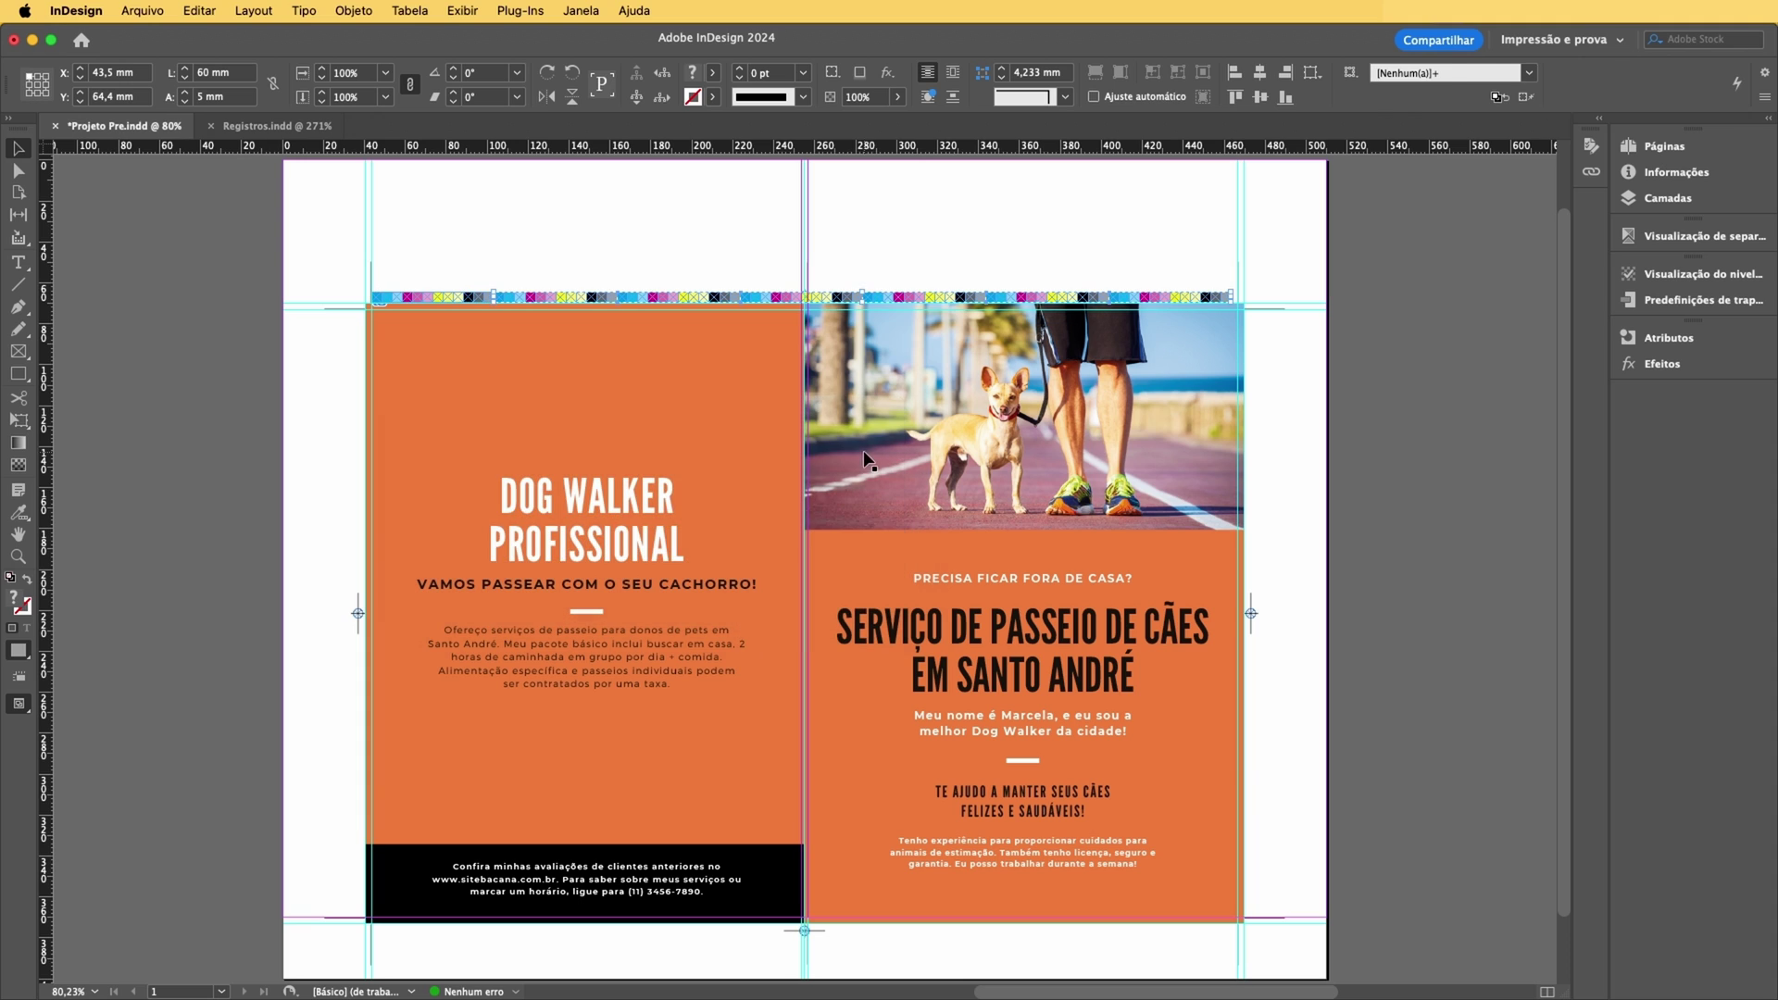
- Group all the colour bars into one strip and centre it horizontally with the flyer group
shift+click(413, 293)
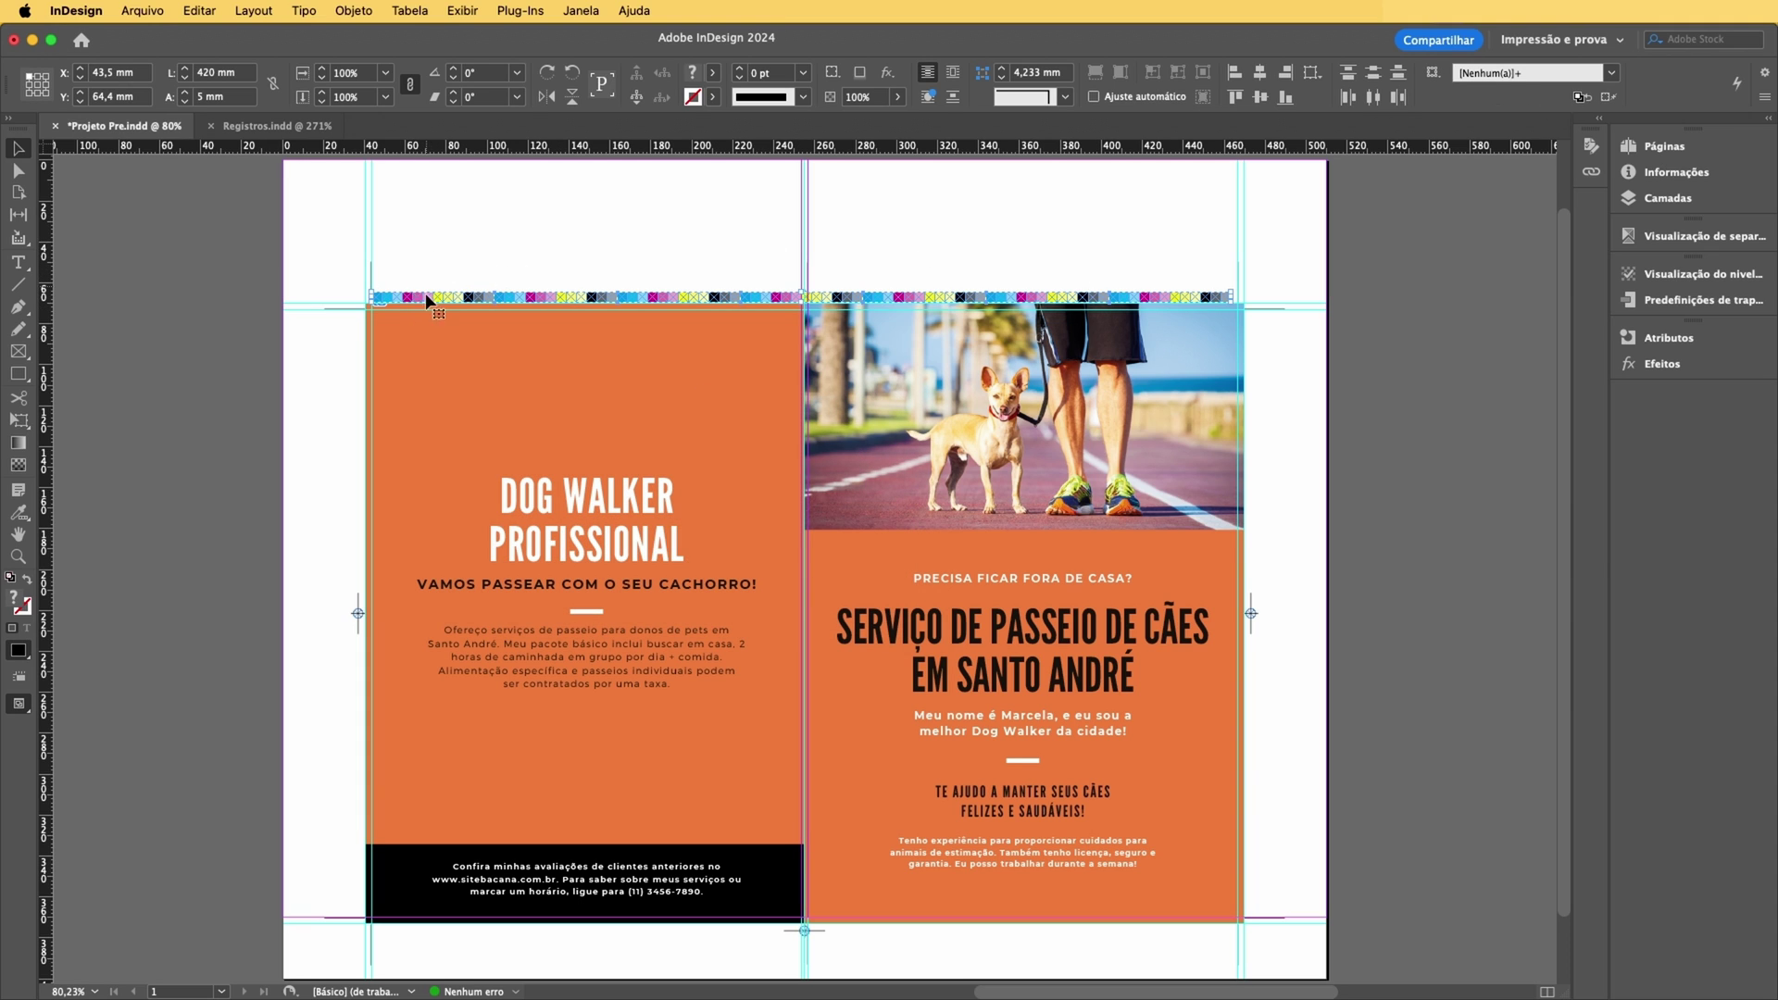
key(ctrl+g)
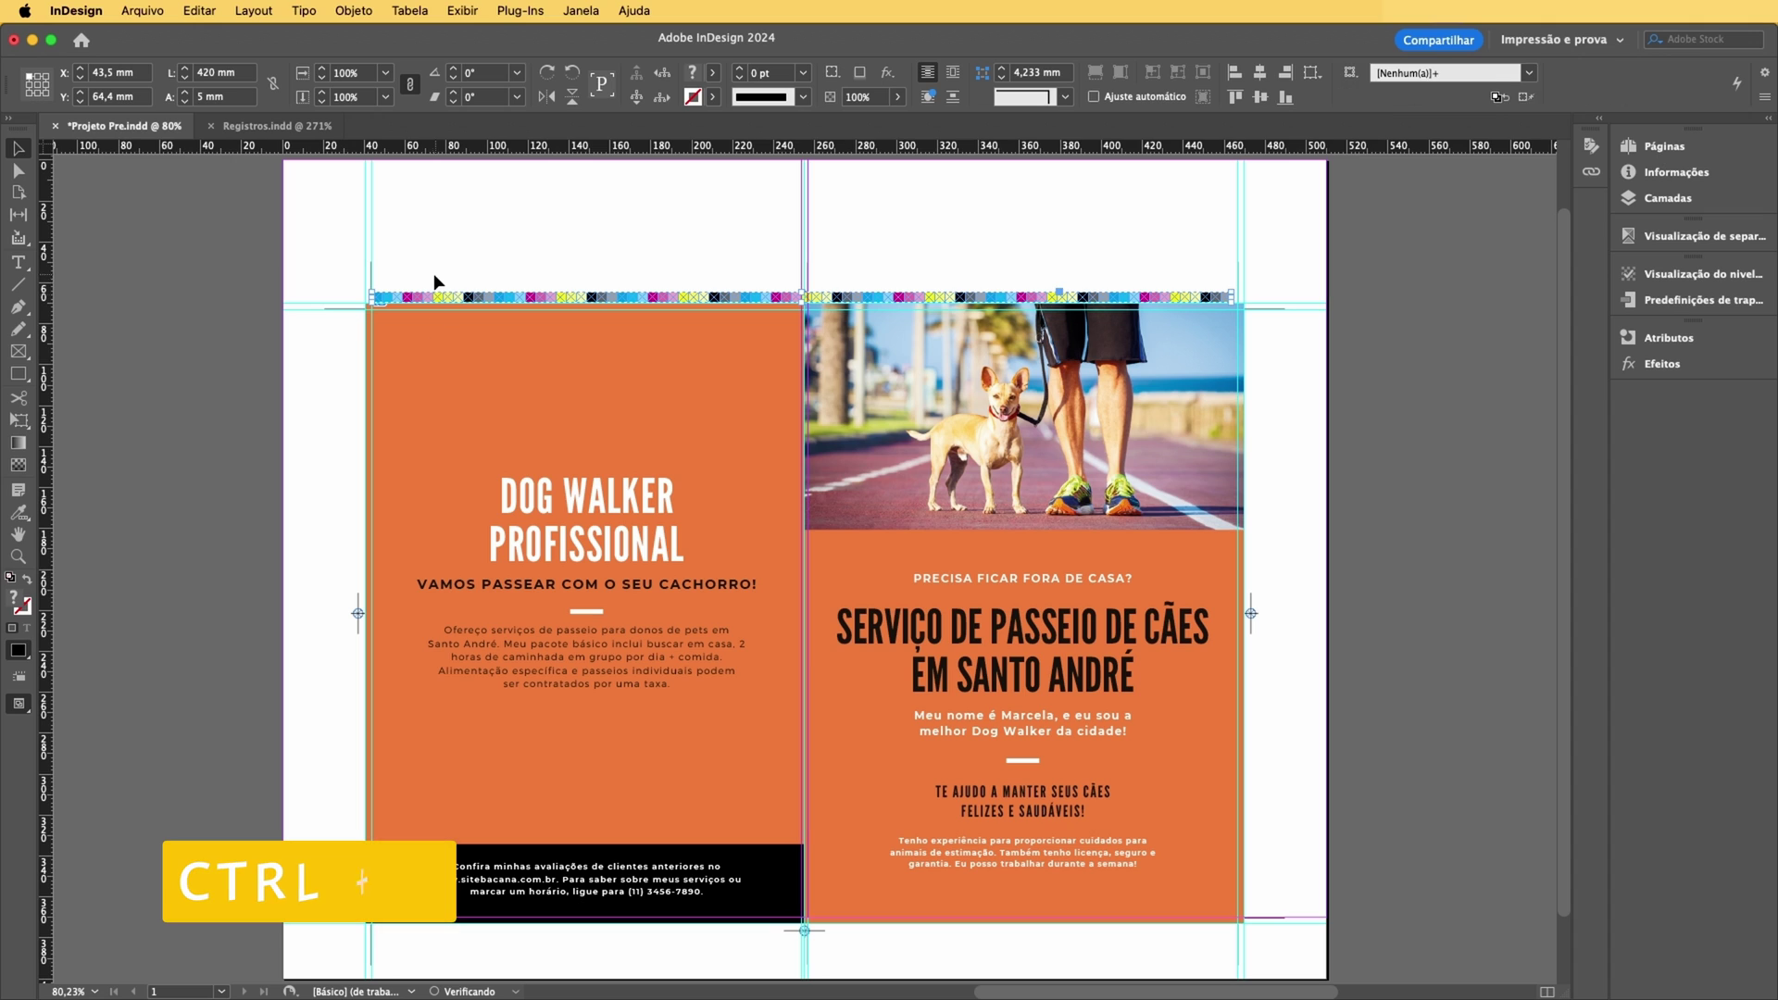
shift+click(750, 343)
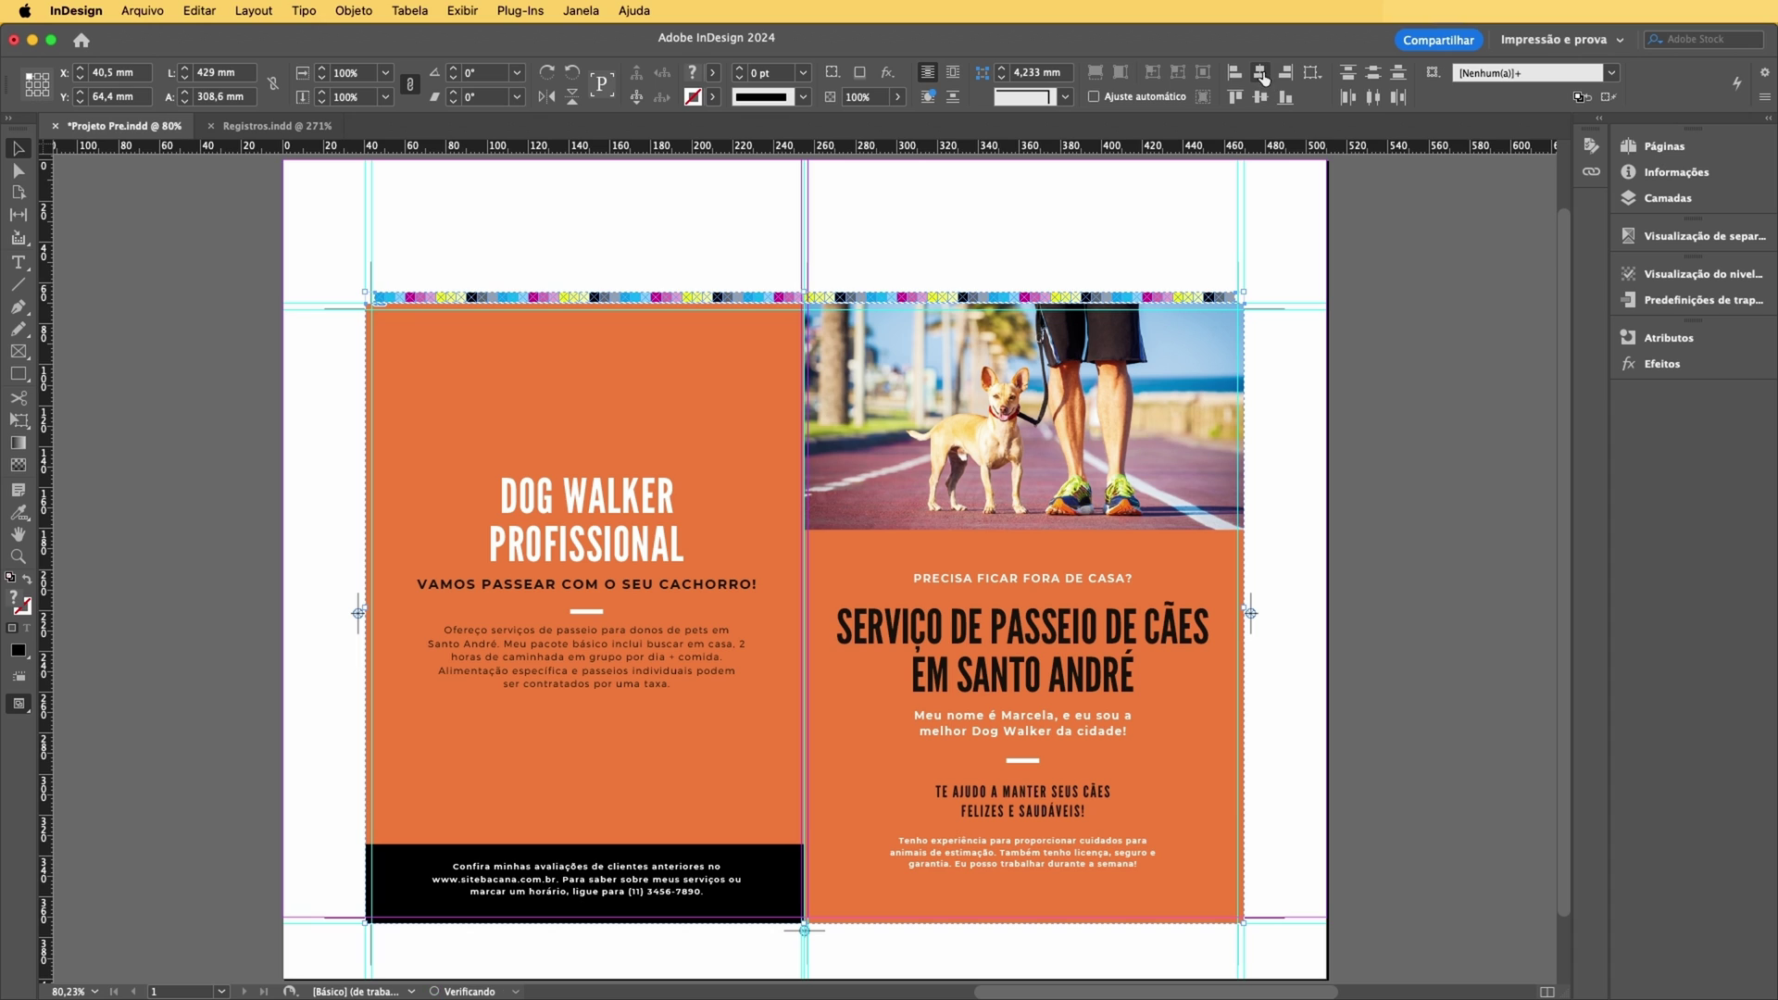
click(1357, 280)
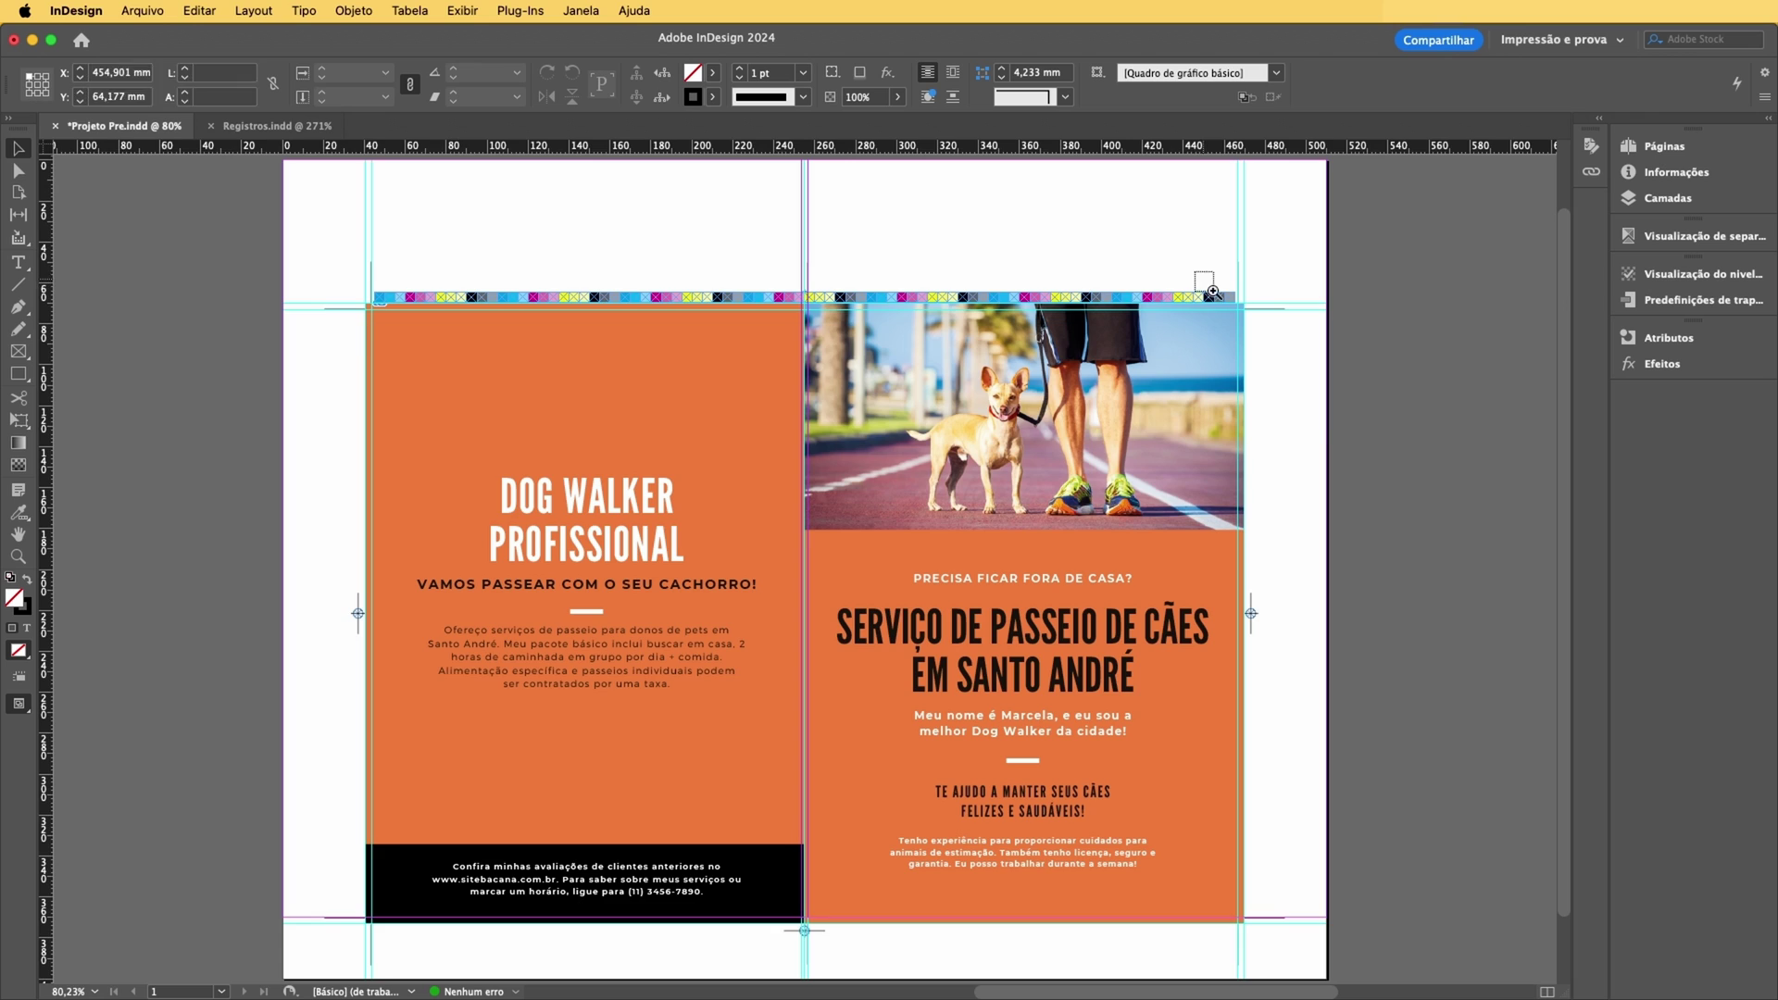
- Check the gap between the colour strip's right end and the corner crop mark, and hide the guides
drag(1200, 286, 1295, 369)
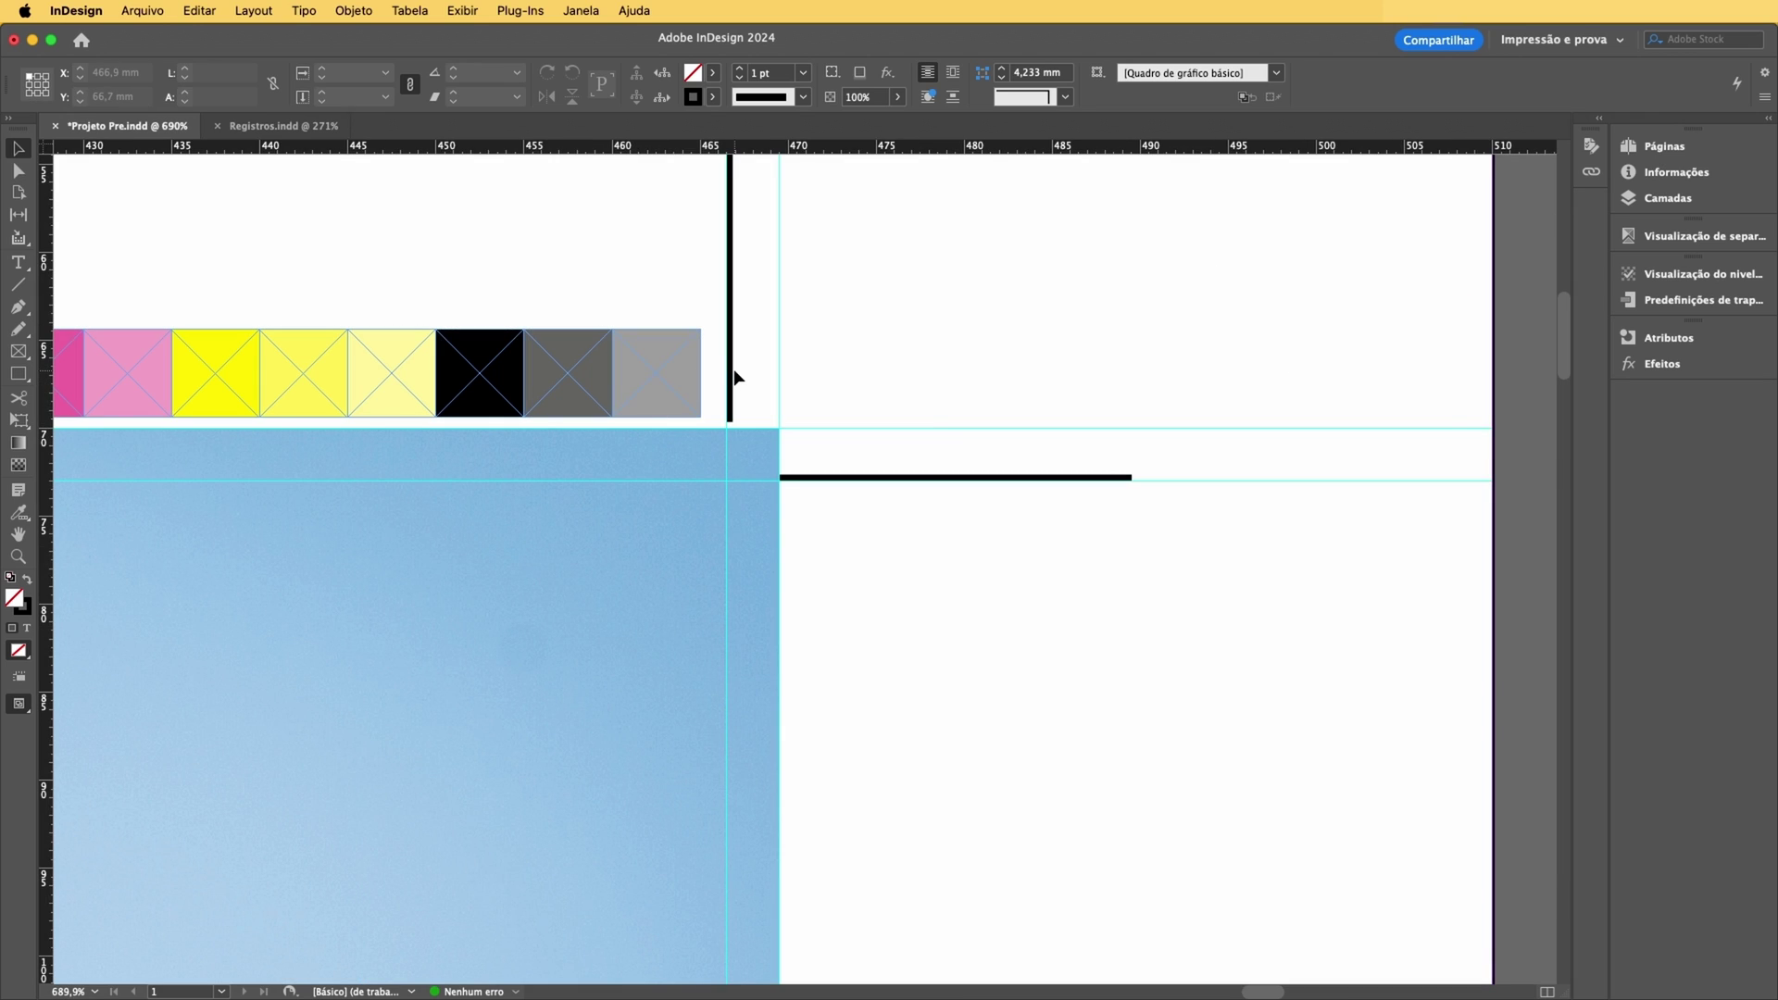
click(698, 385)
key(super+0)
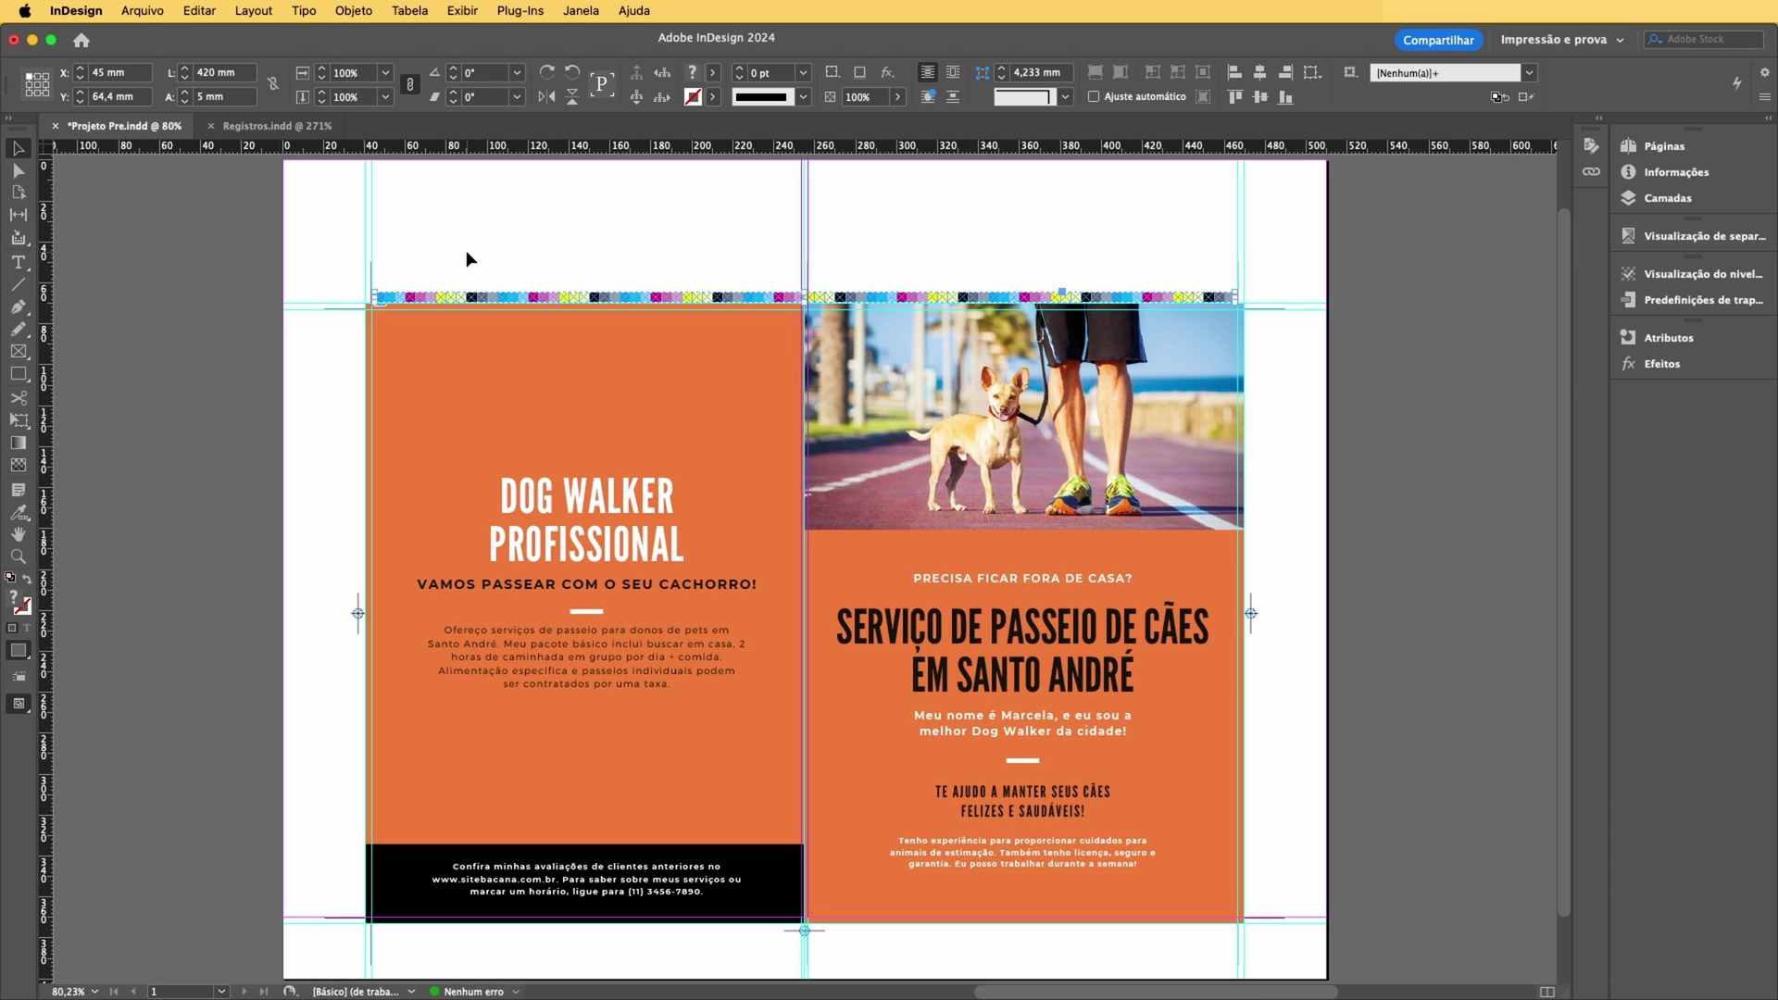
click(465, 251)
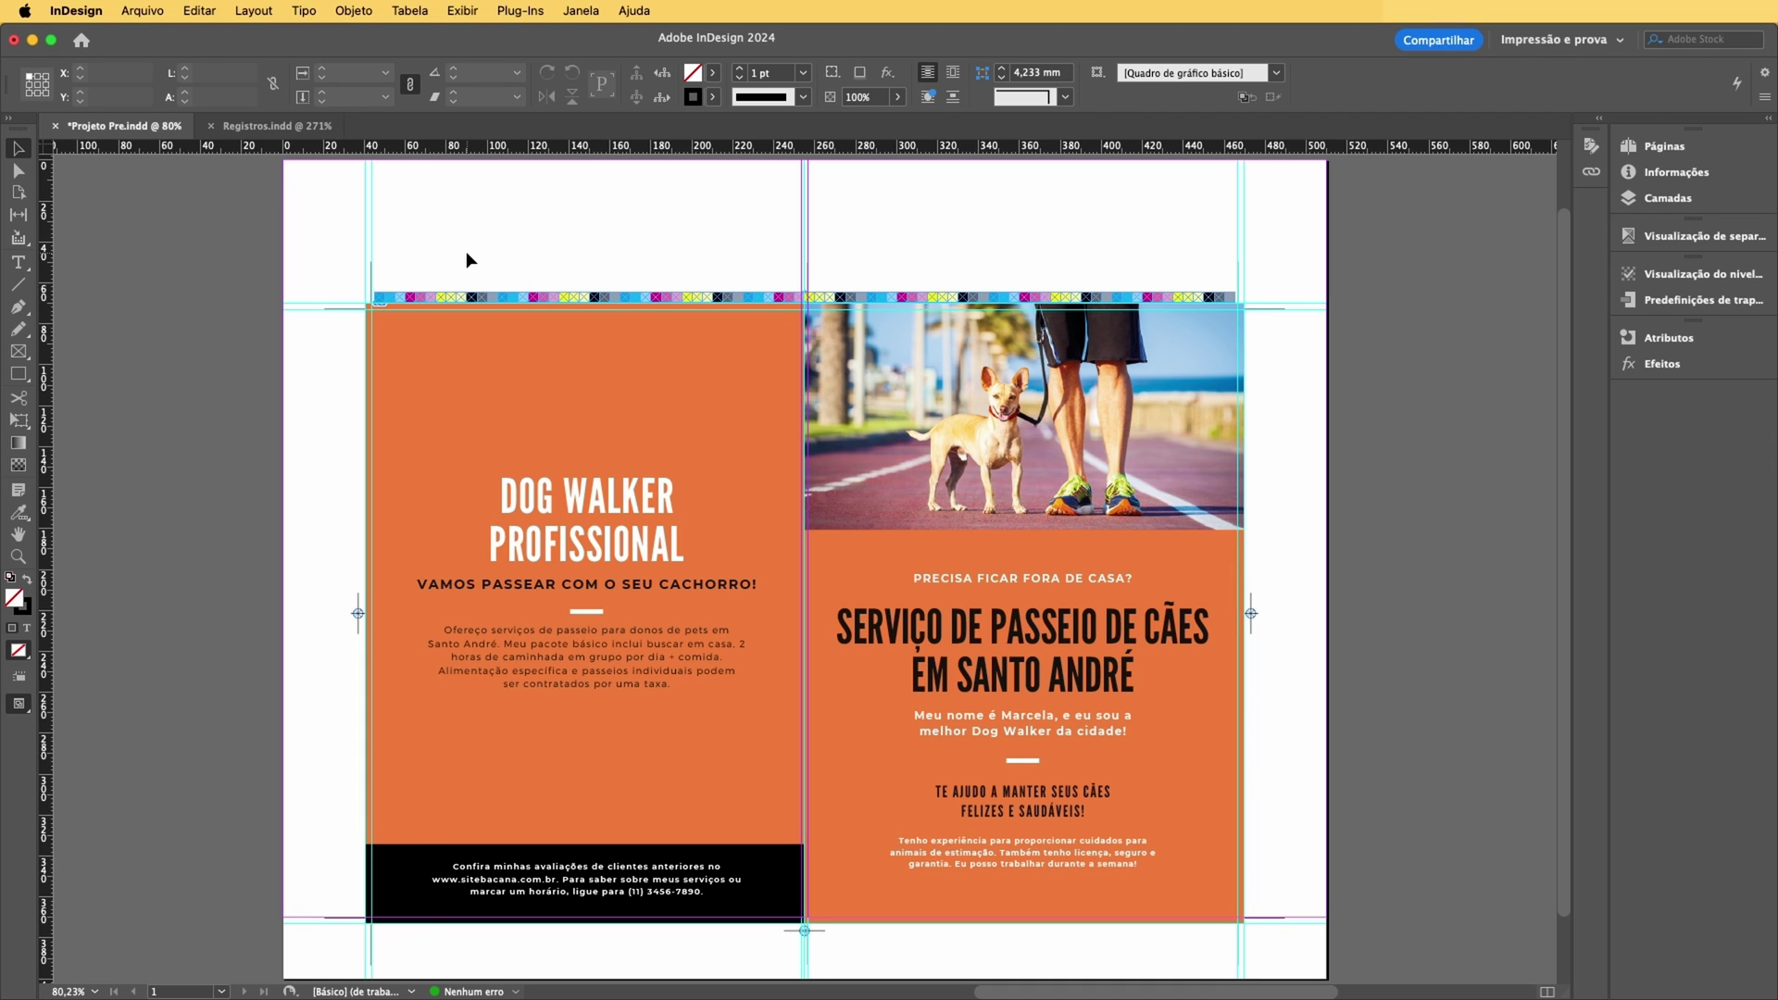
key(super+semicolon)
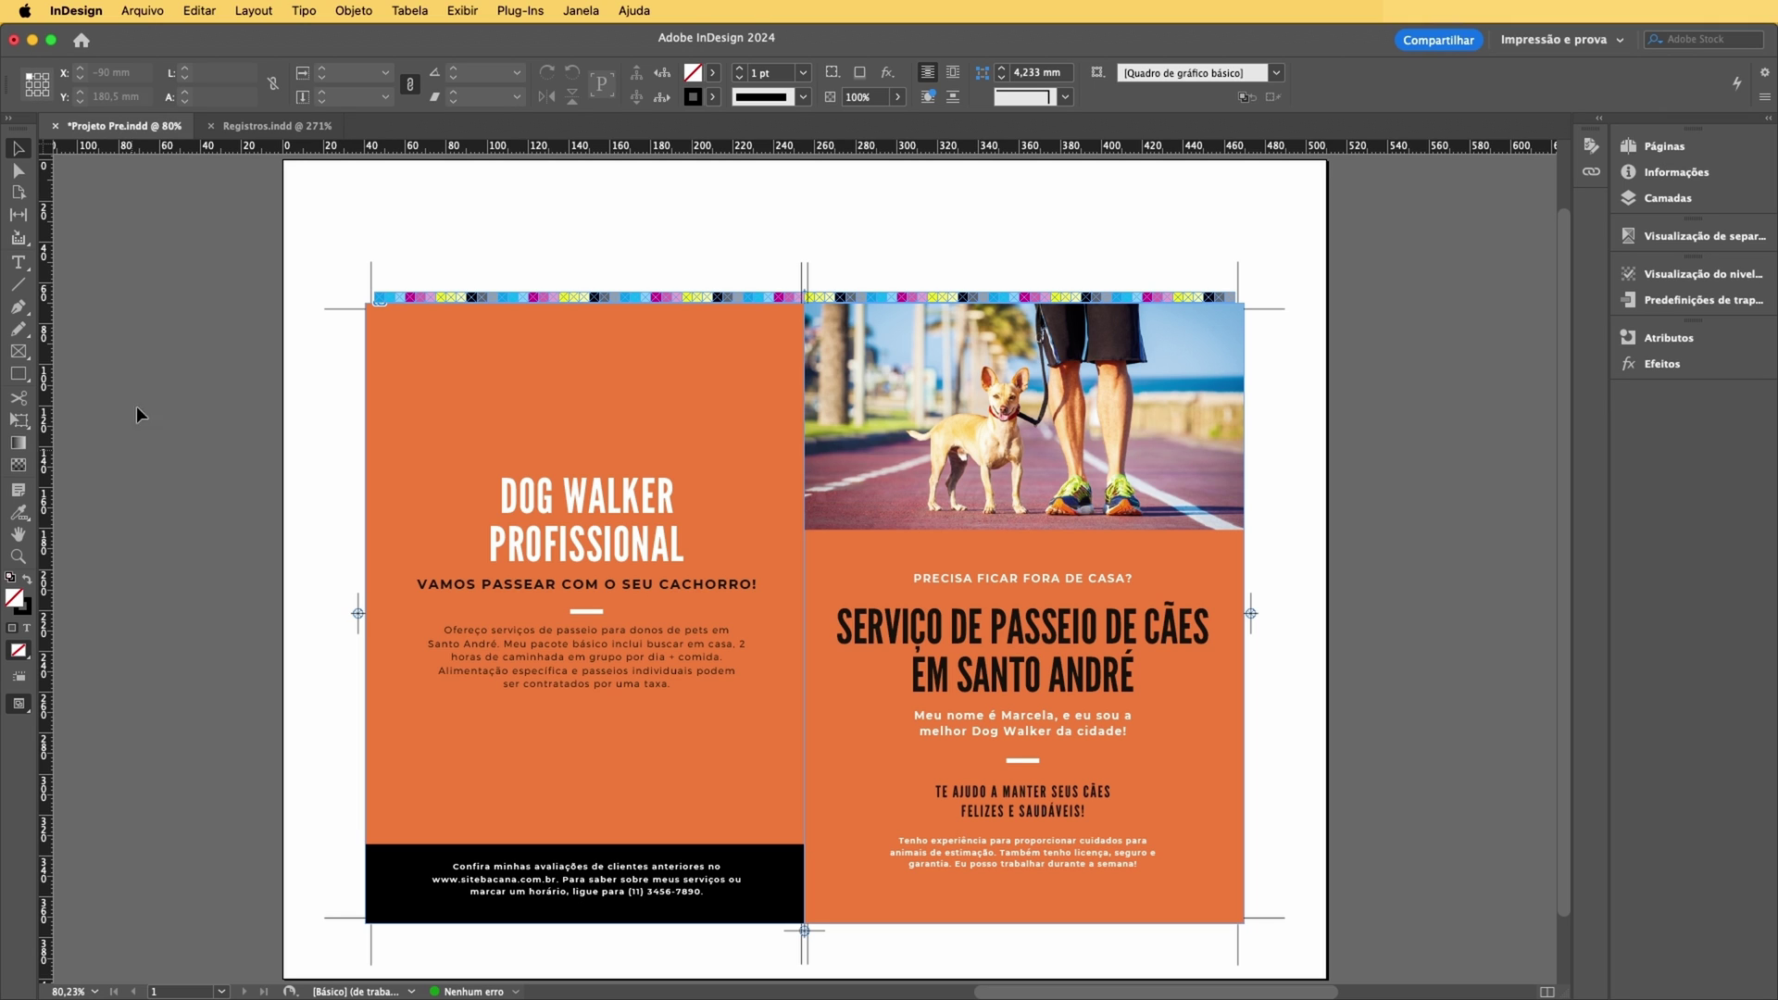
- Switch to Registros.indd, find the ink-name and document-info text frames, and display the colour swatches
click(263, 129)
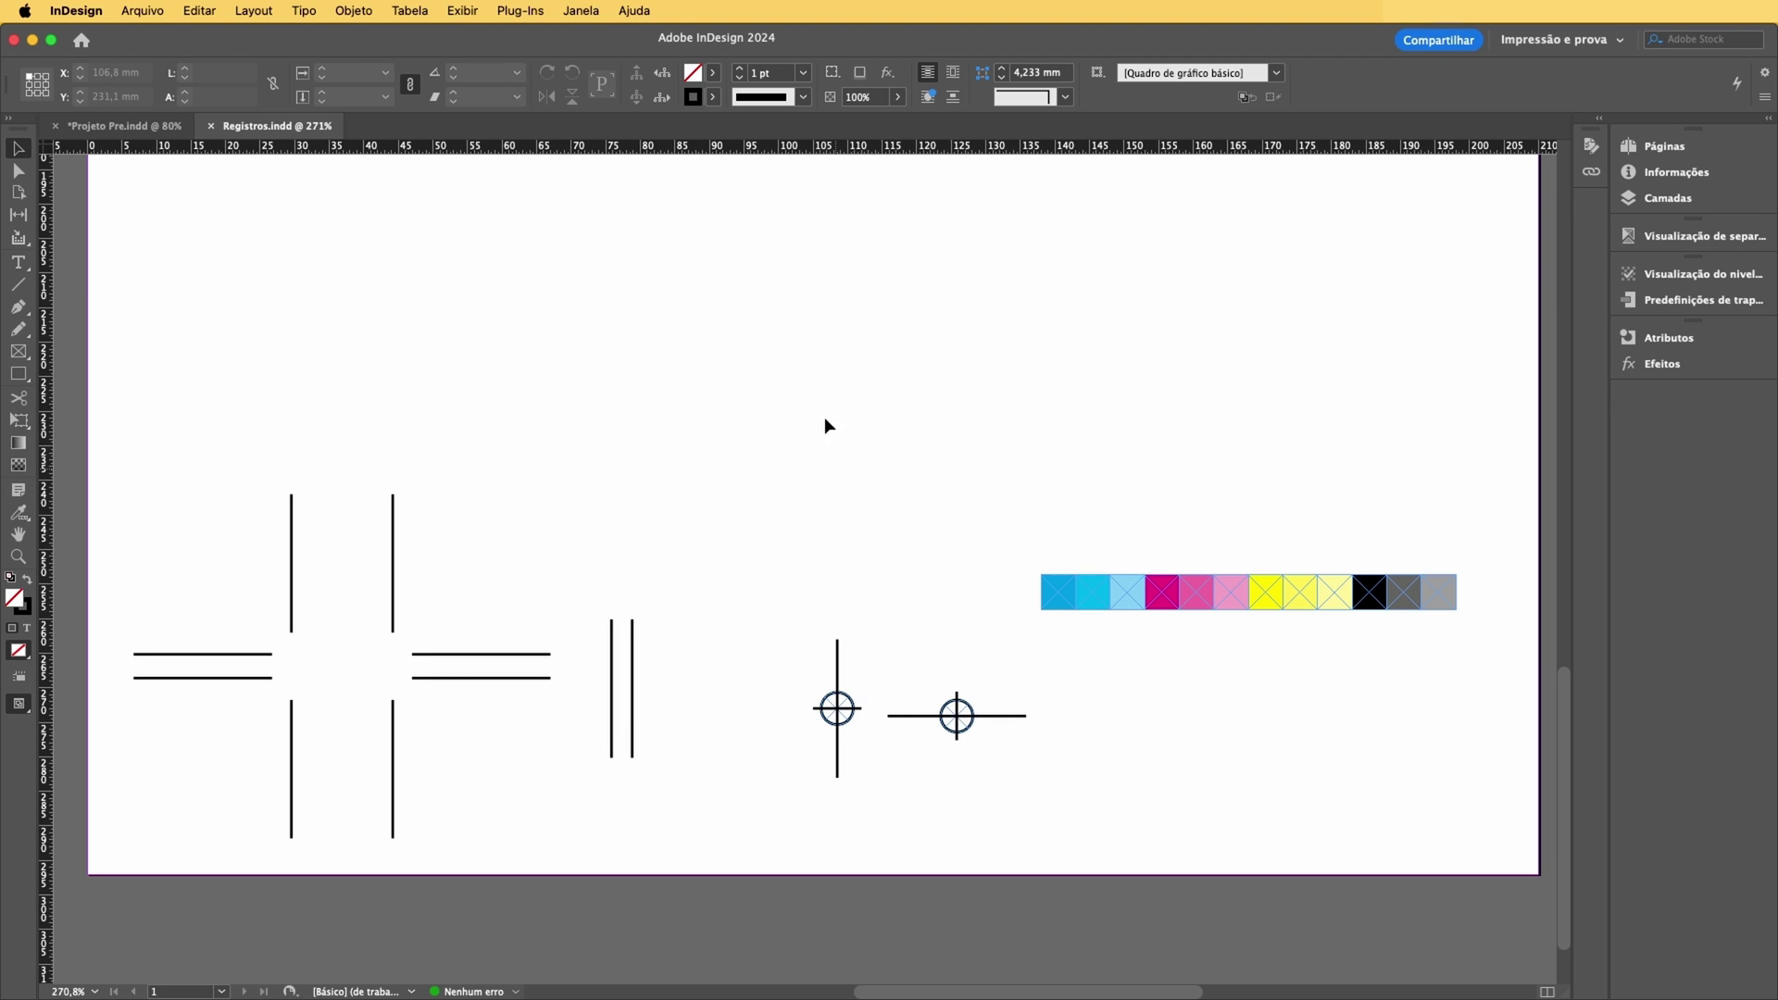
drag(825, 421, 799, 675)
scroll(799, 675, right, 3)
scroll(738, 667, up, 2)
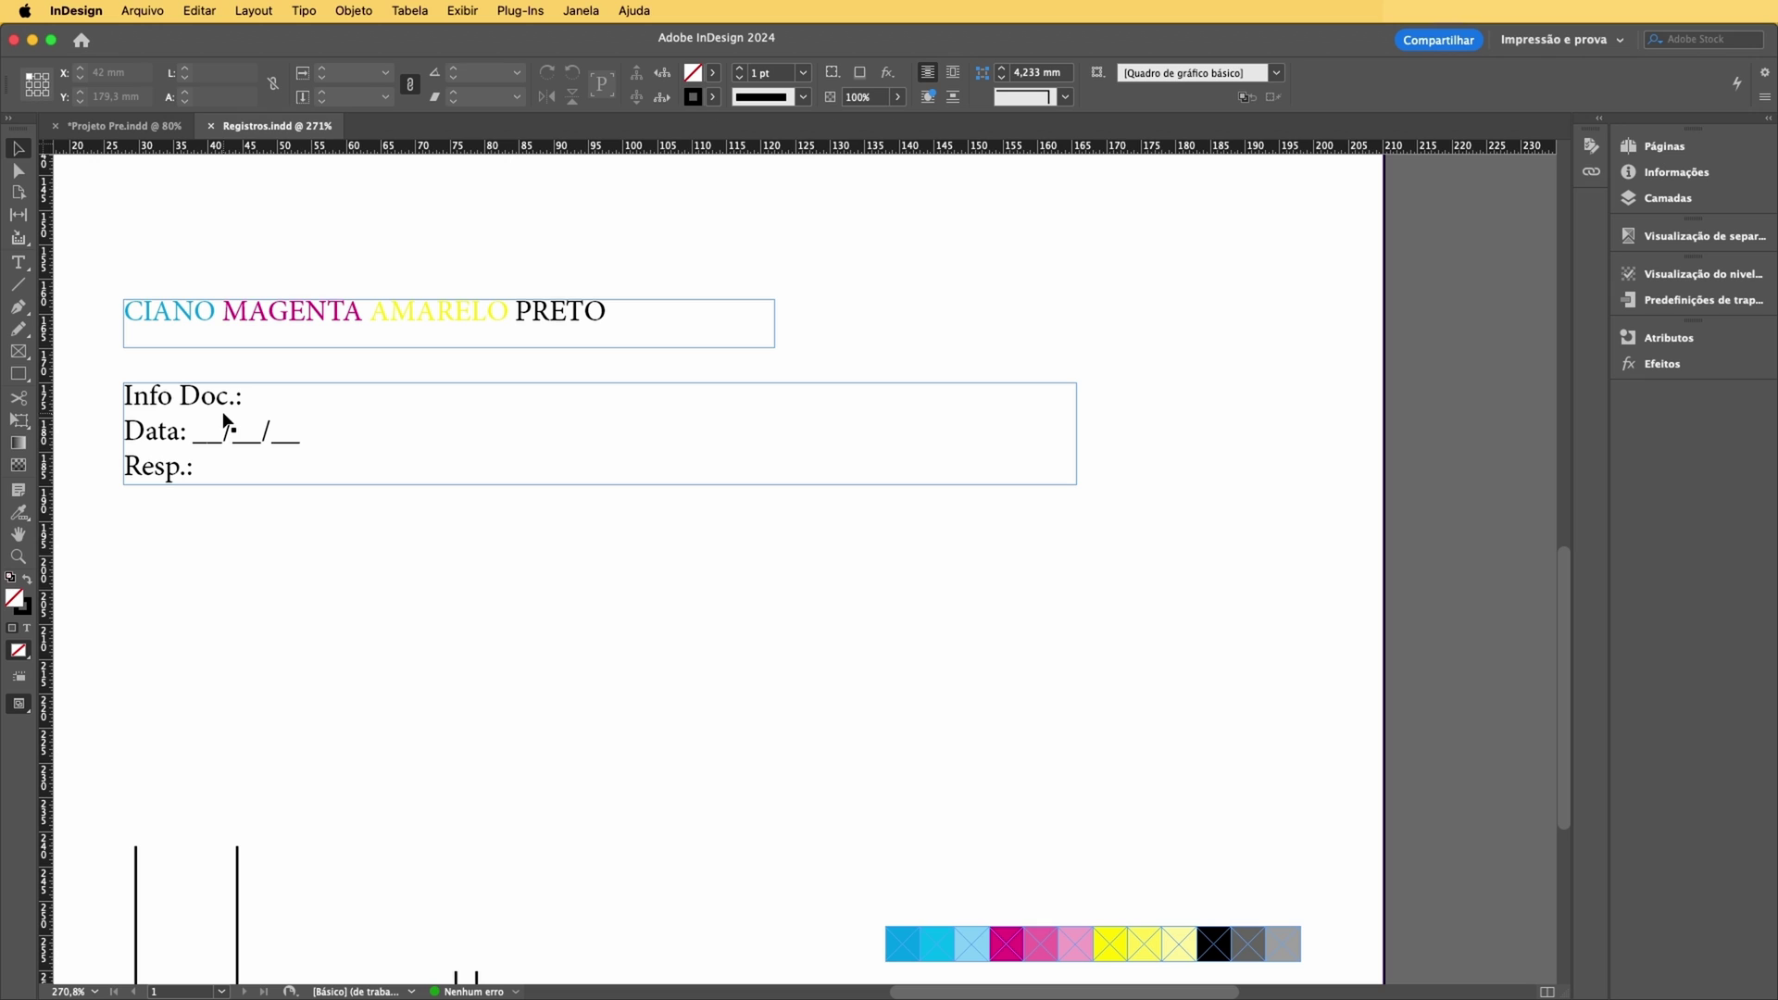
click(466, 13)
mouse_move(589, 11)
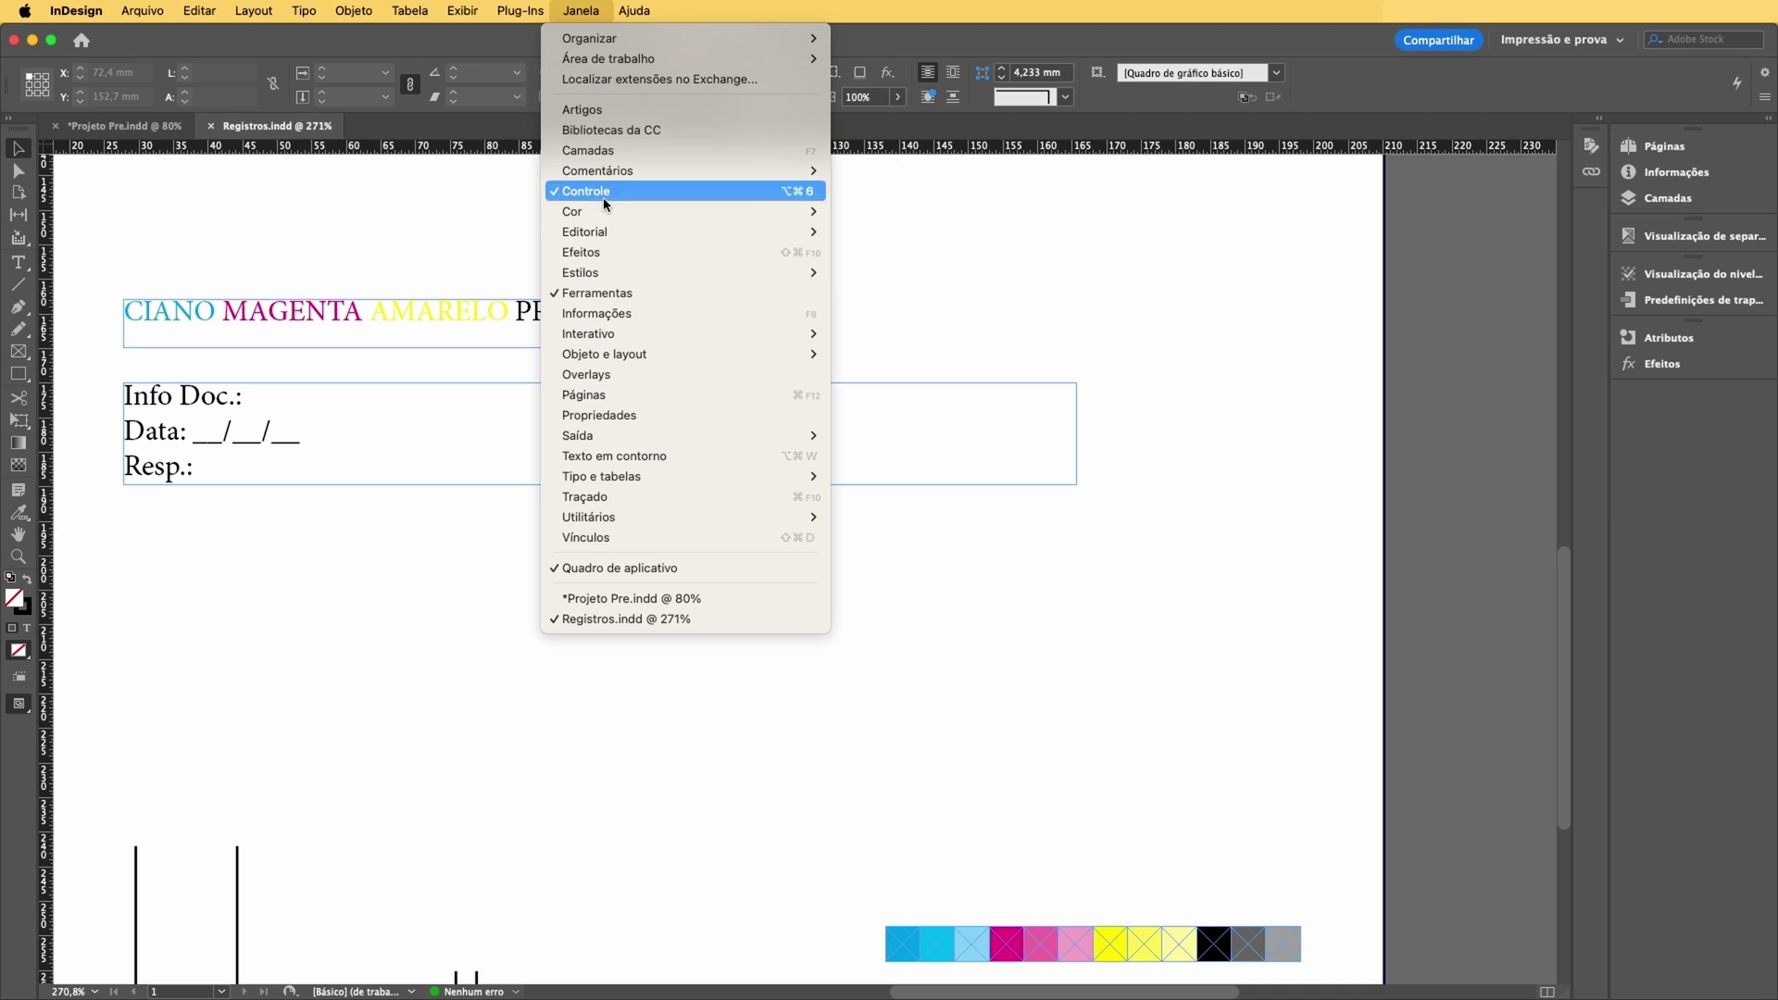
click(858, 211)
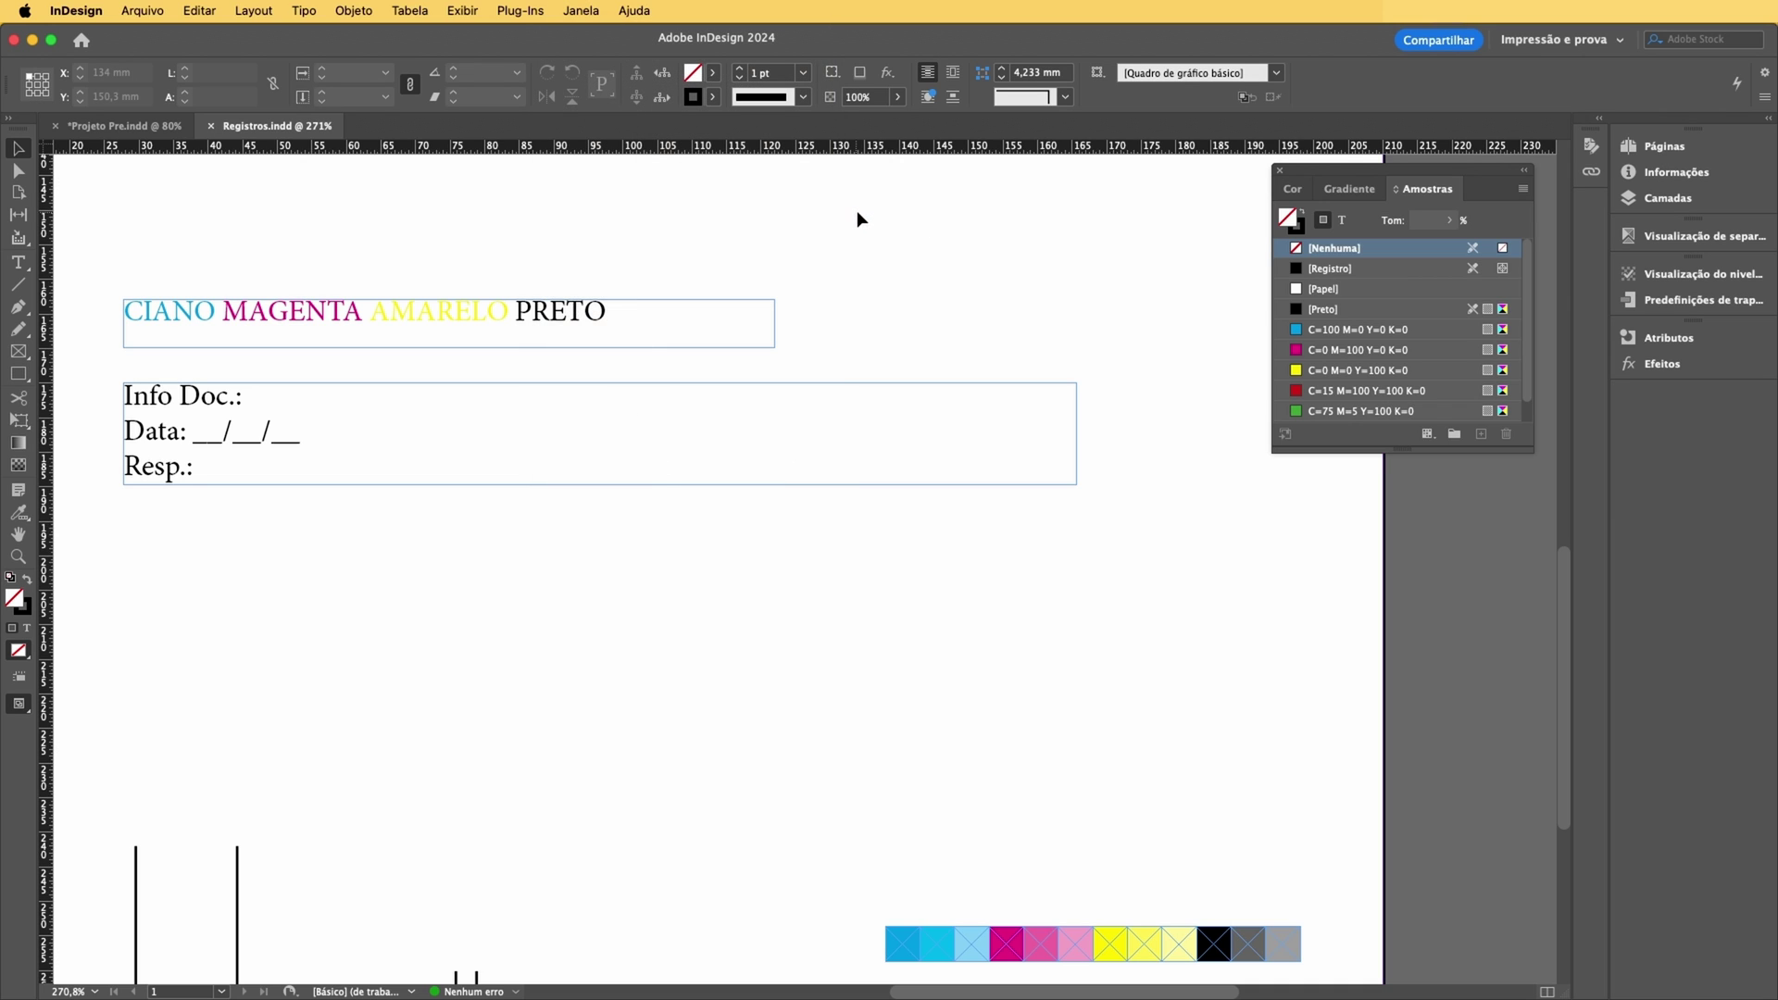
- Examine which swatches are applied to the words CIANO, MAGENTA, AMARELO and PRETO and to the Info Doc. text
click(18, 262)
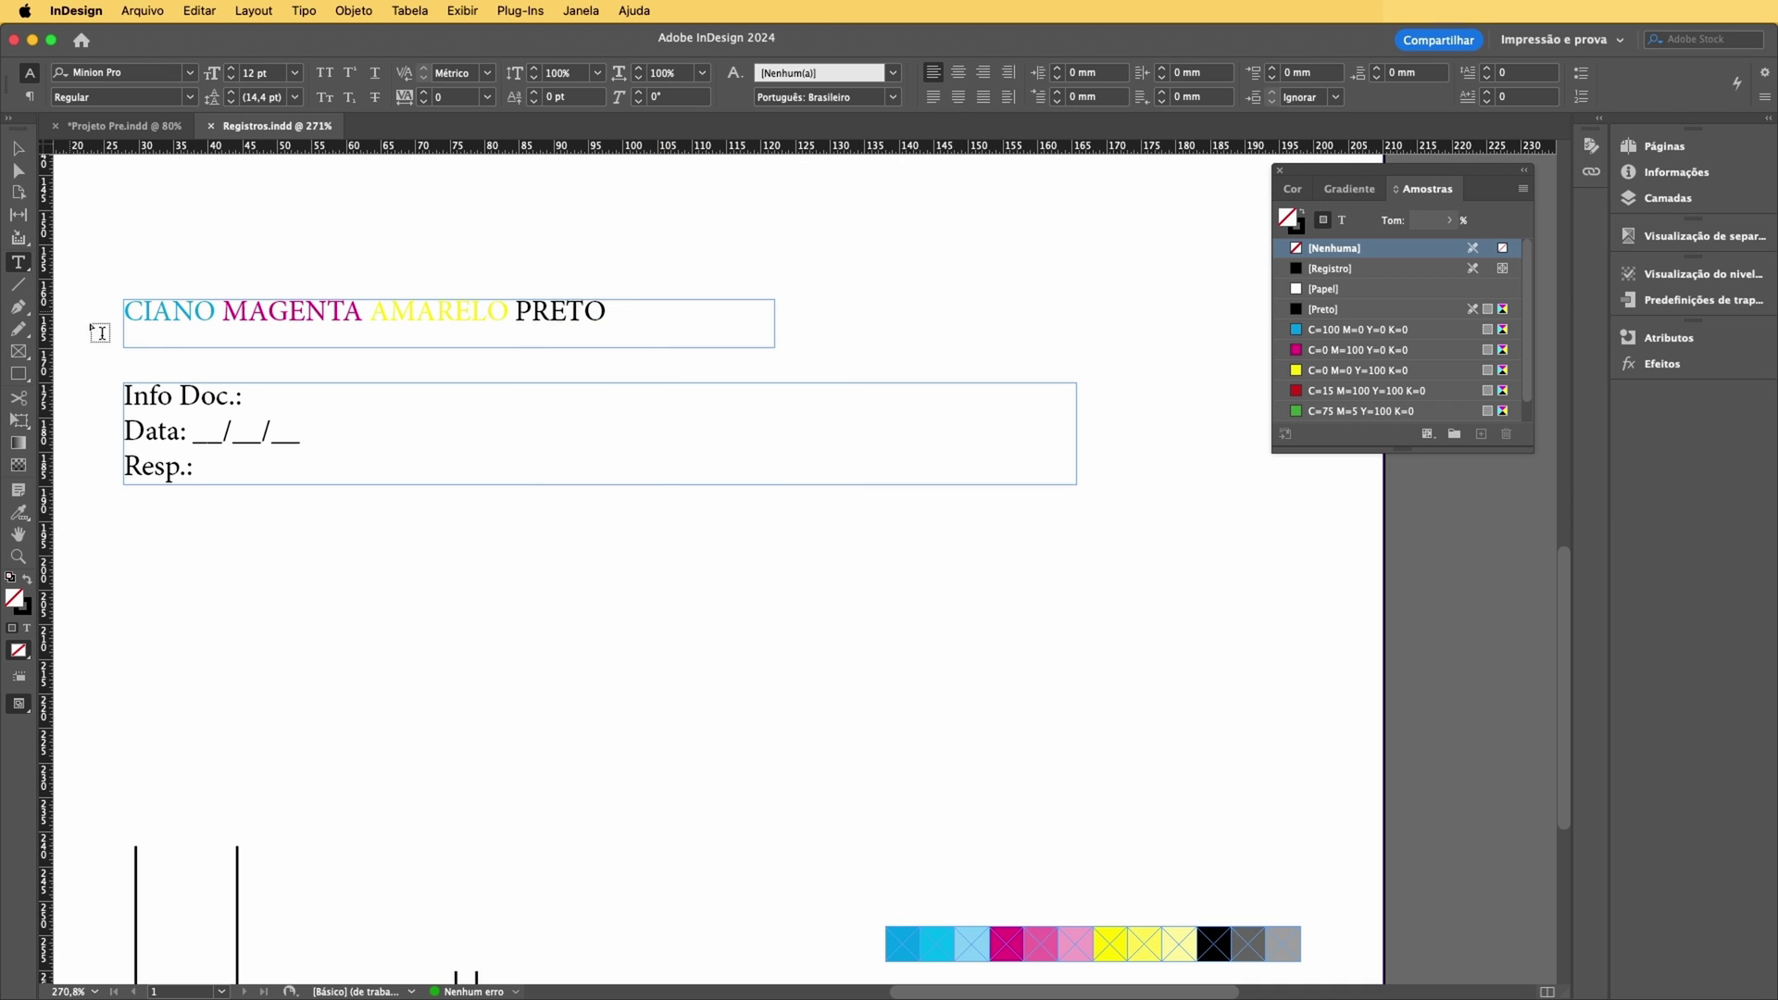
click(184, 320)
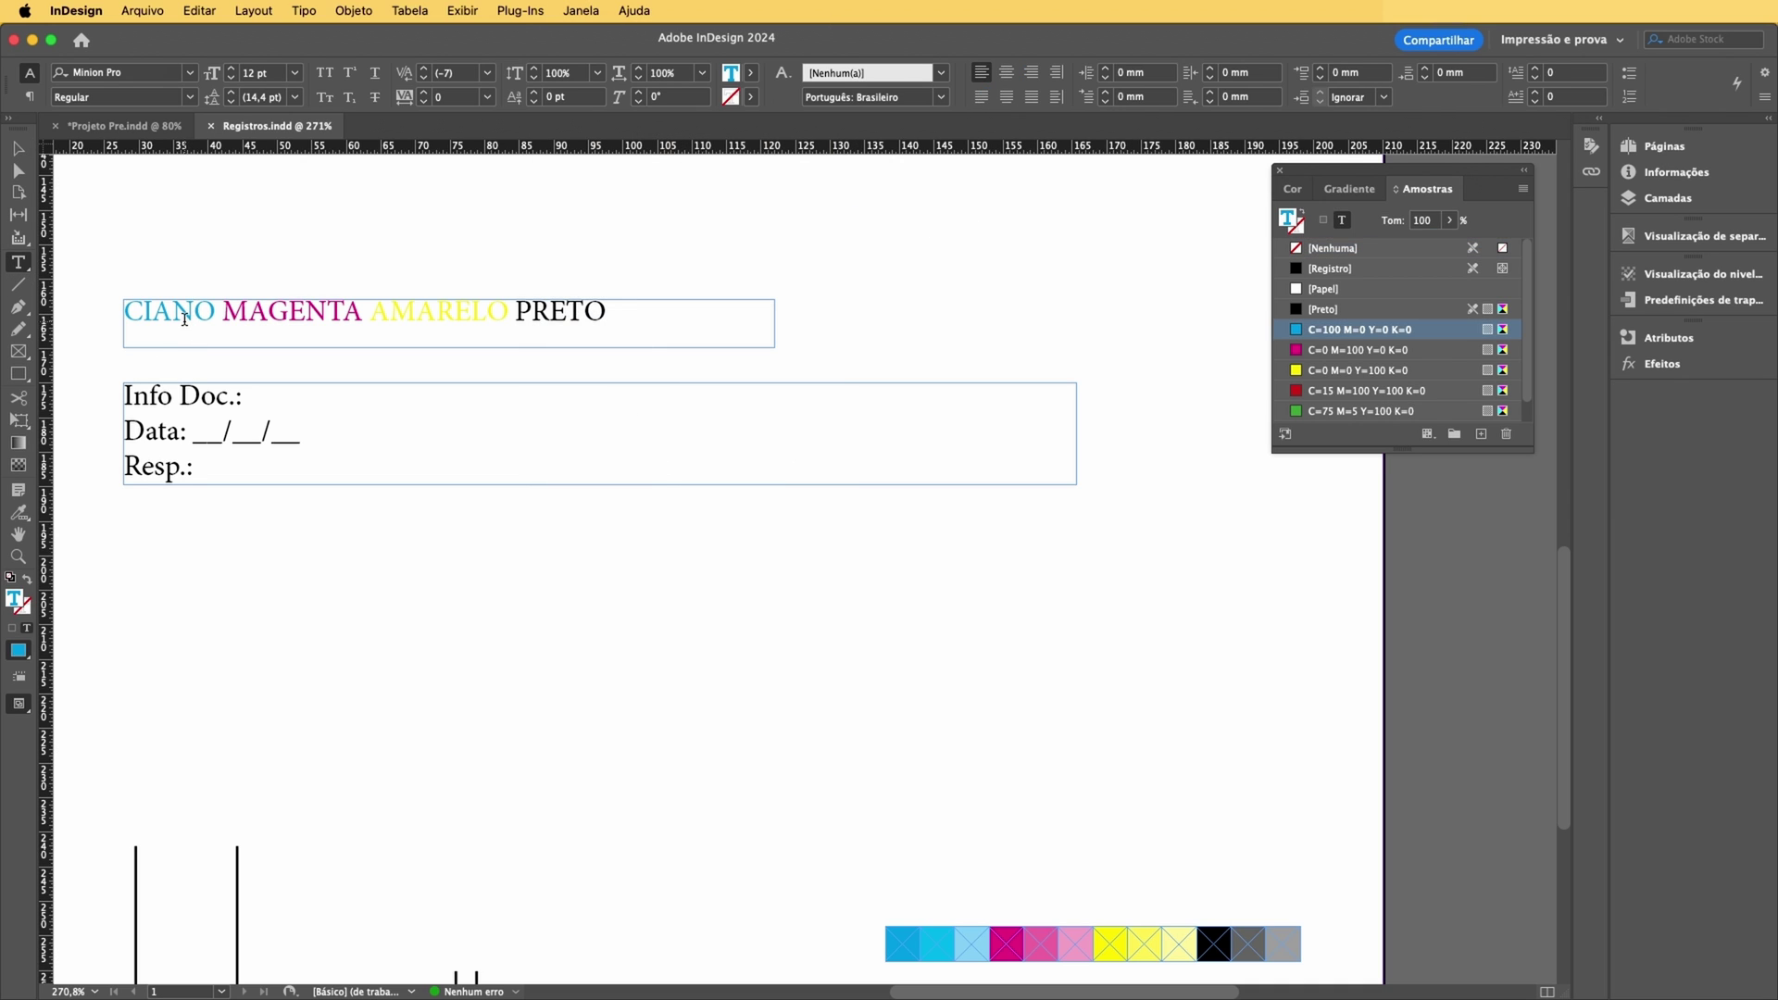
click(1357, 349)
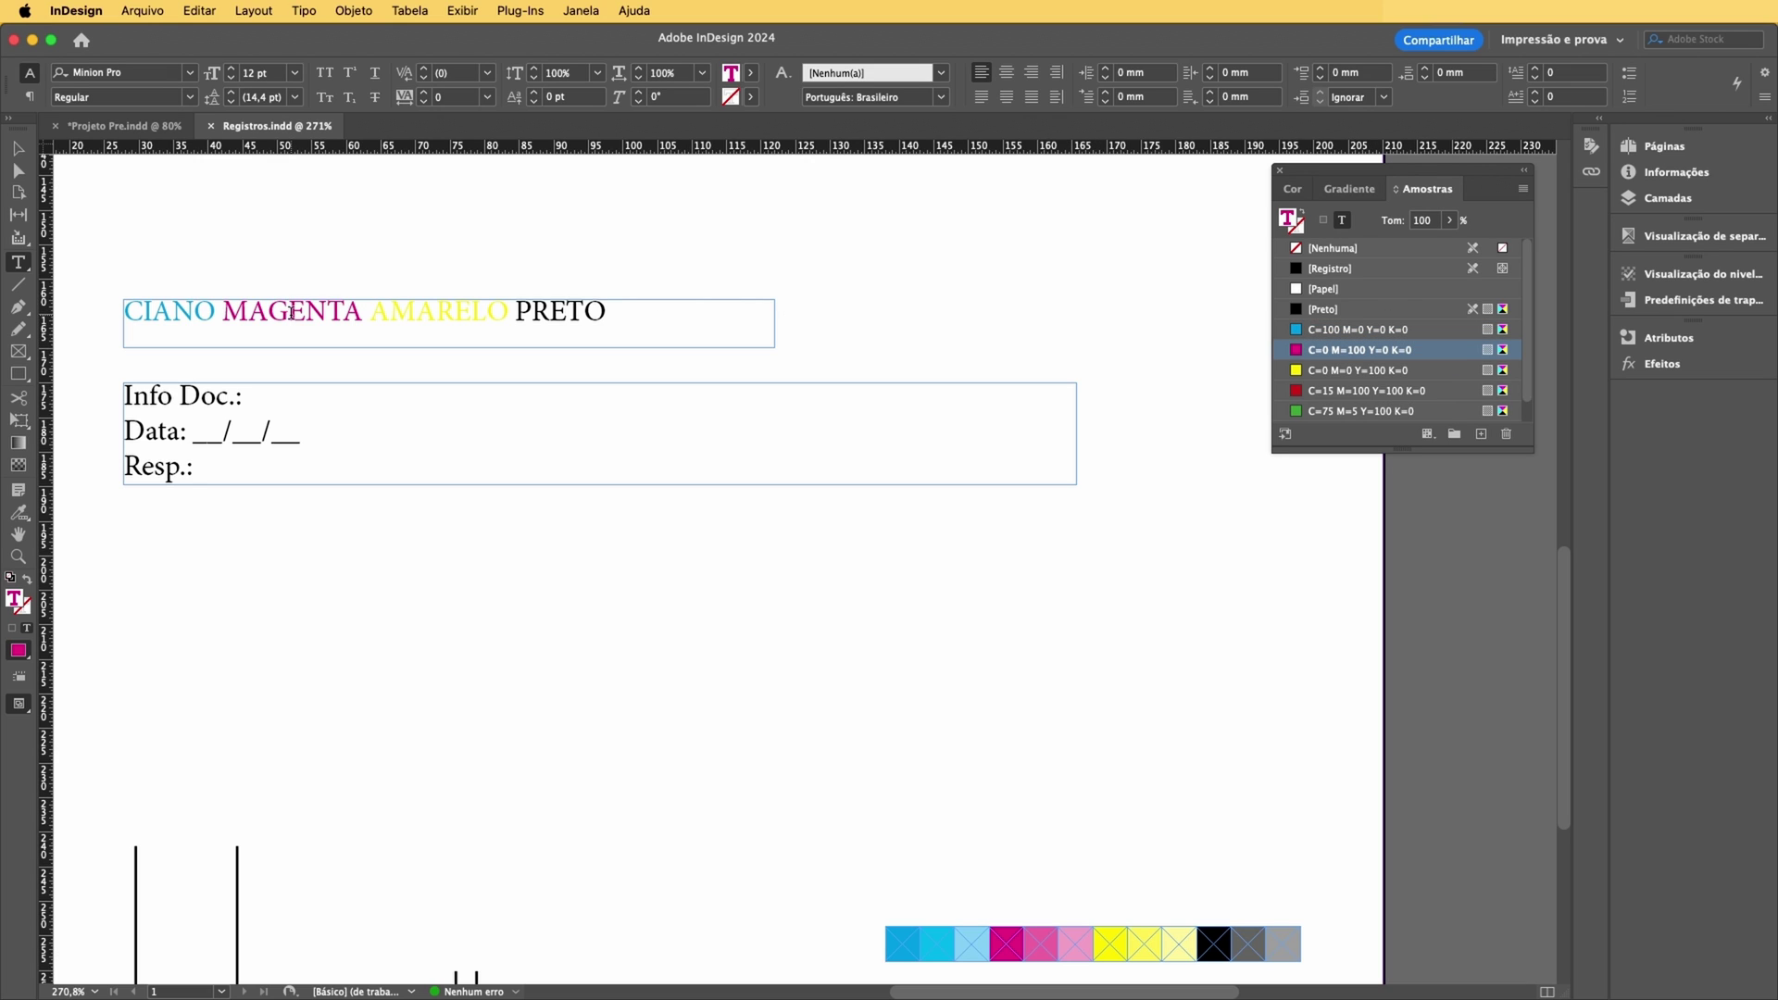
click(290, 312)
click(459, 310)
click(531, 312)
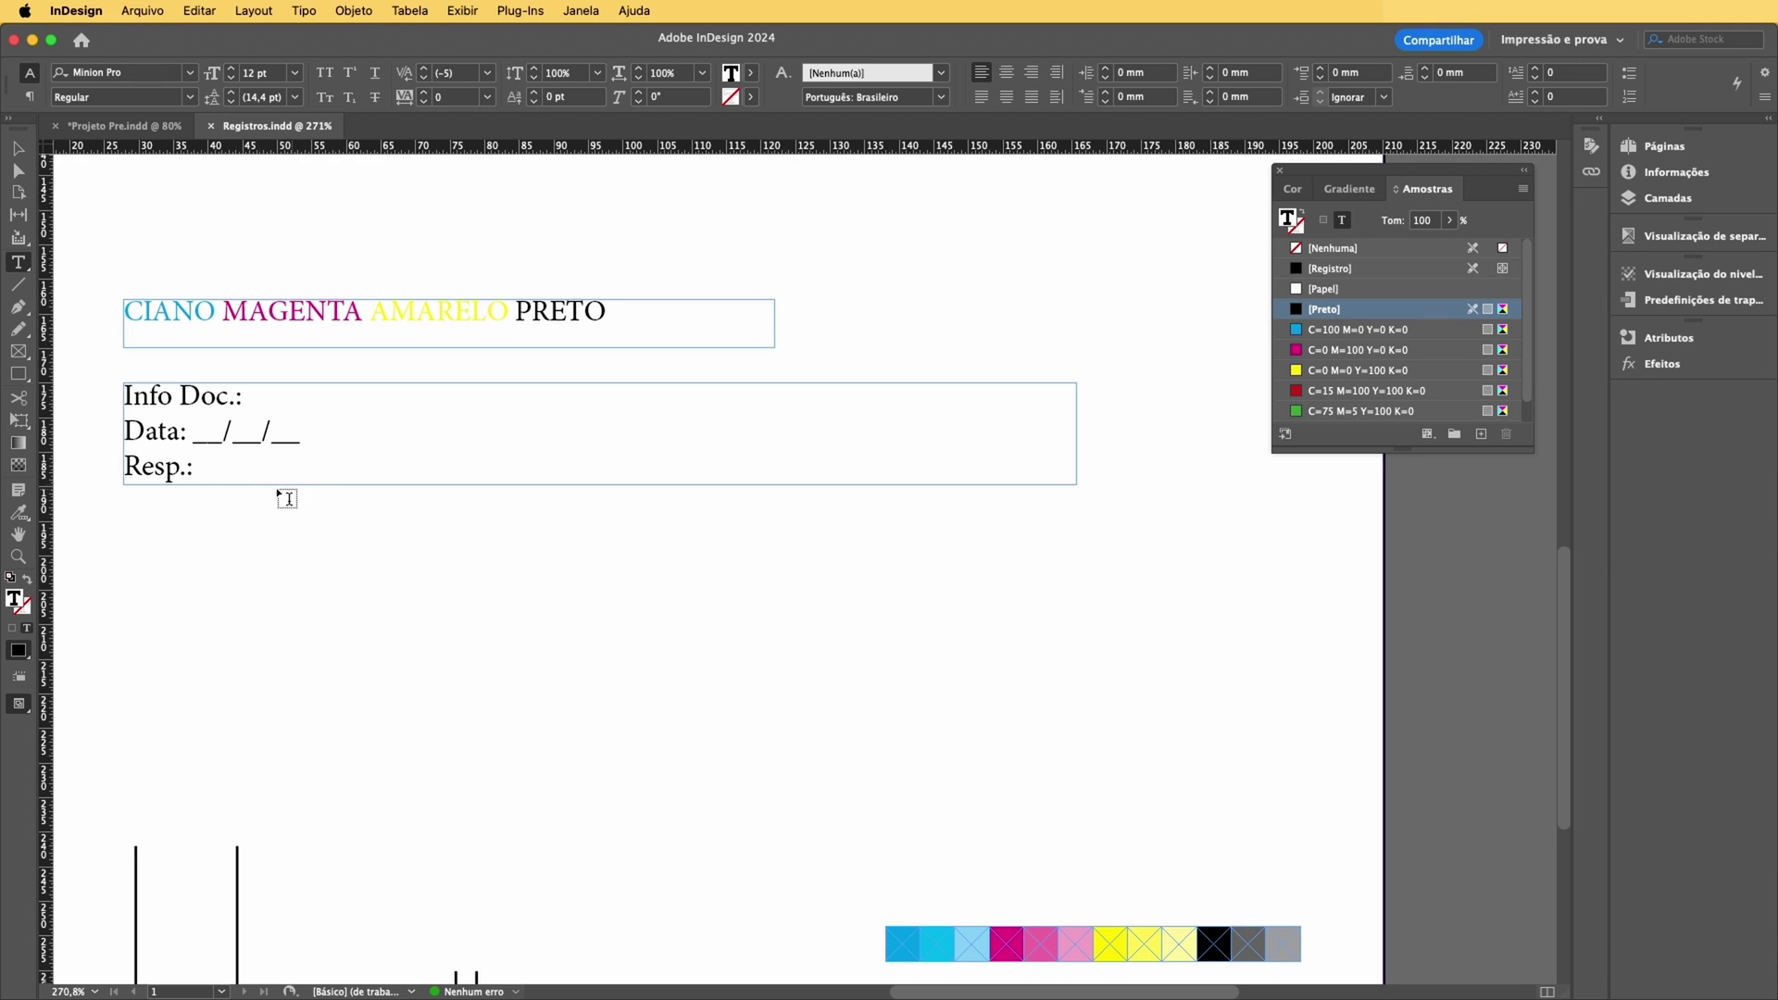
click(181, 404)
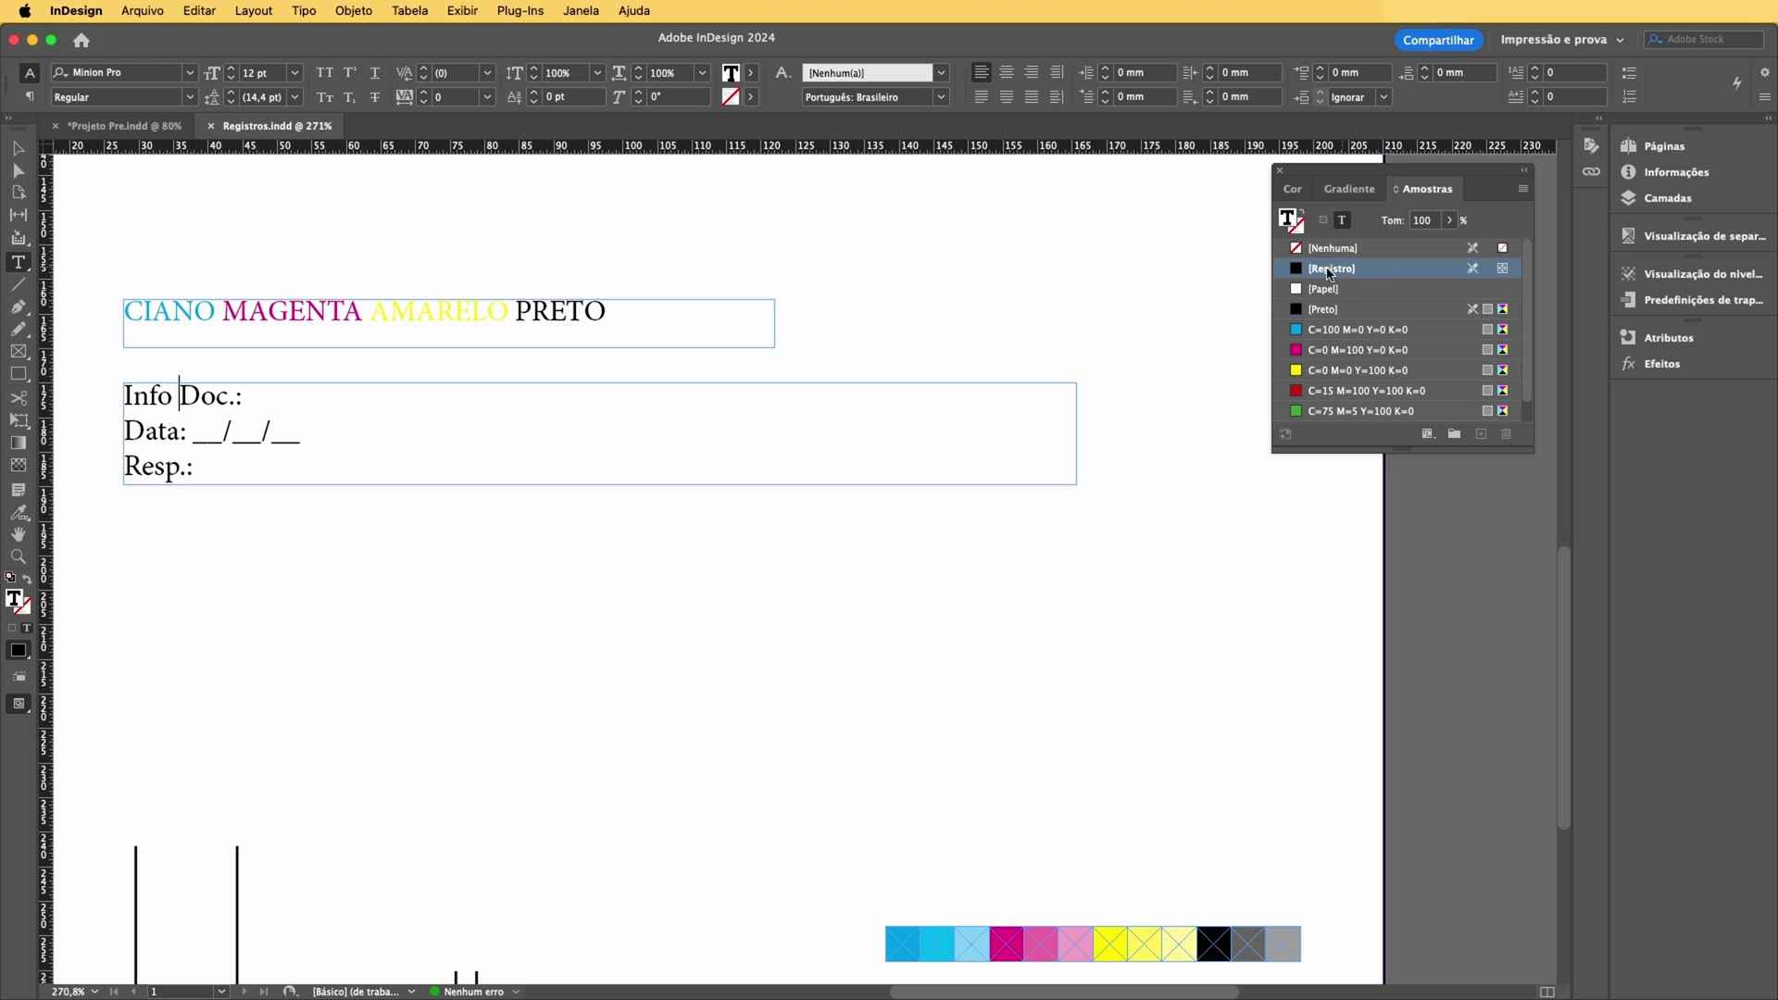
click(18, 149)
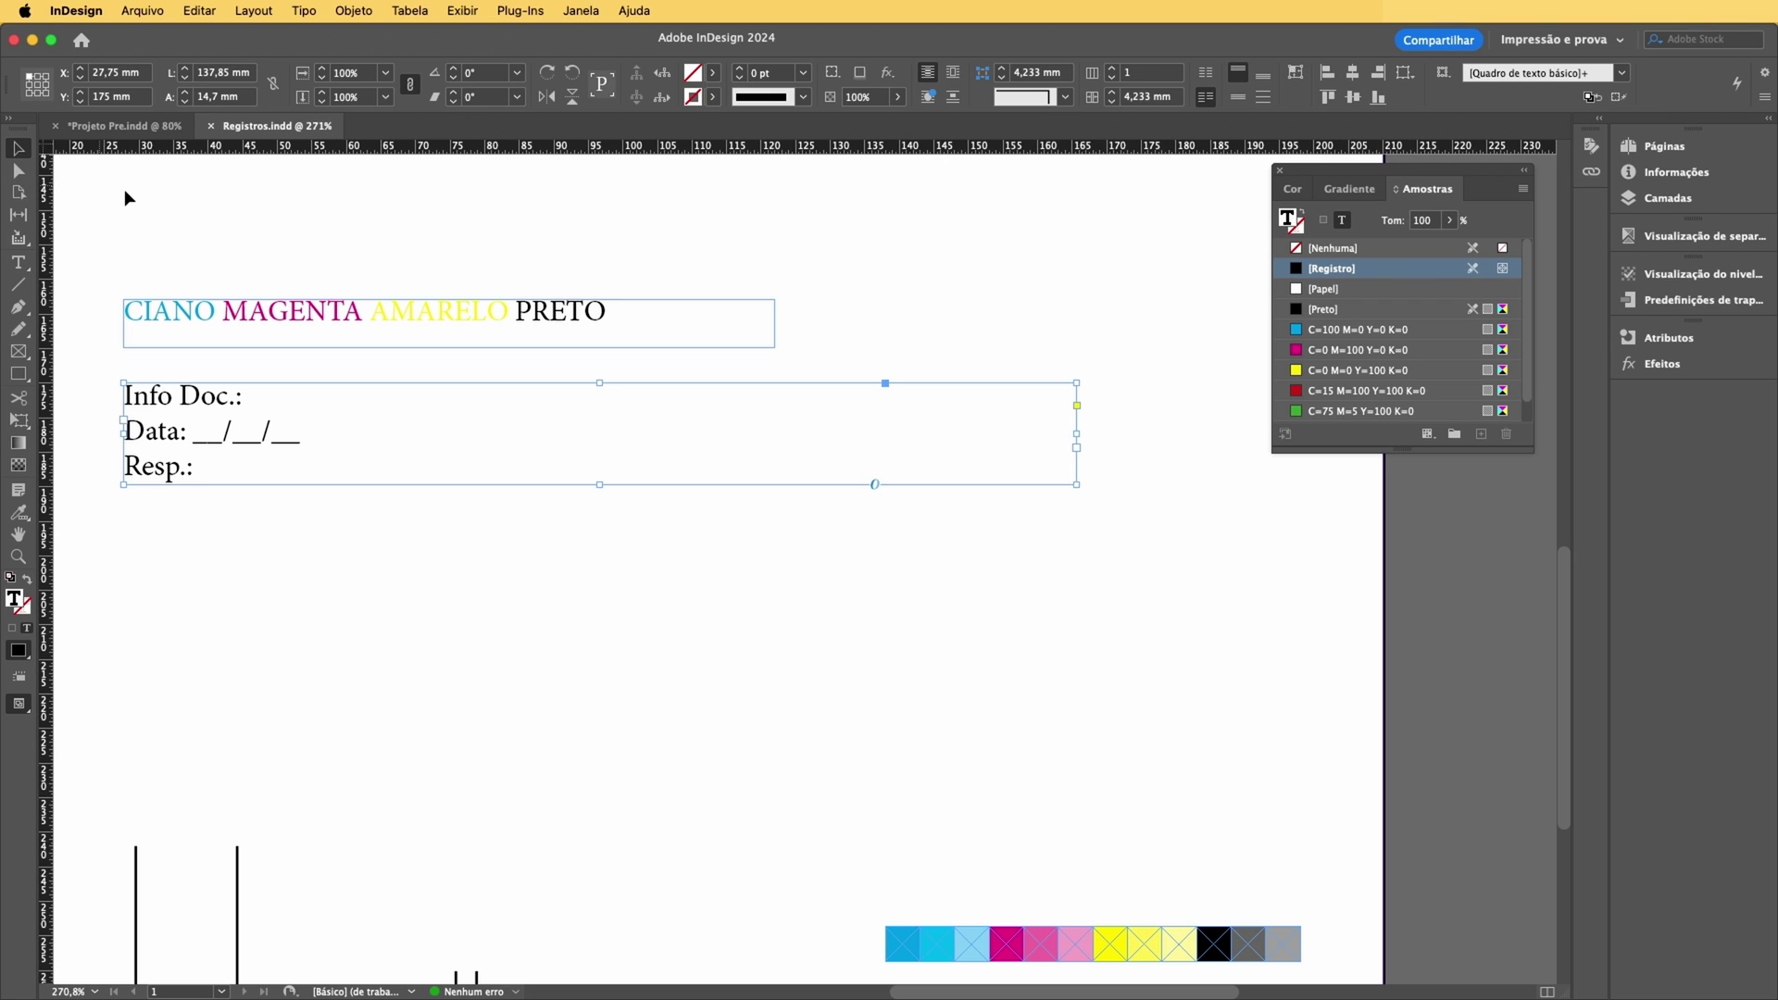
click(271, 209)
drag(350, 603, 397, 535)
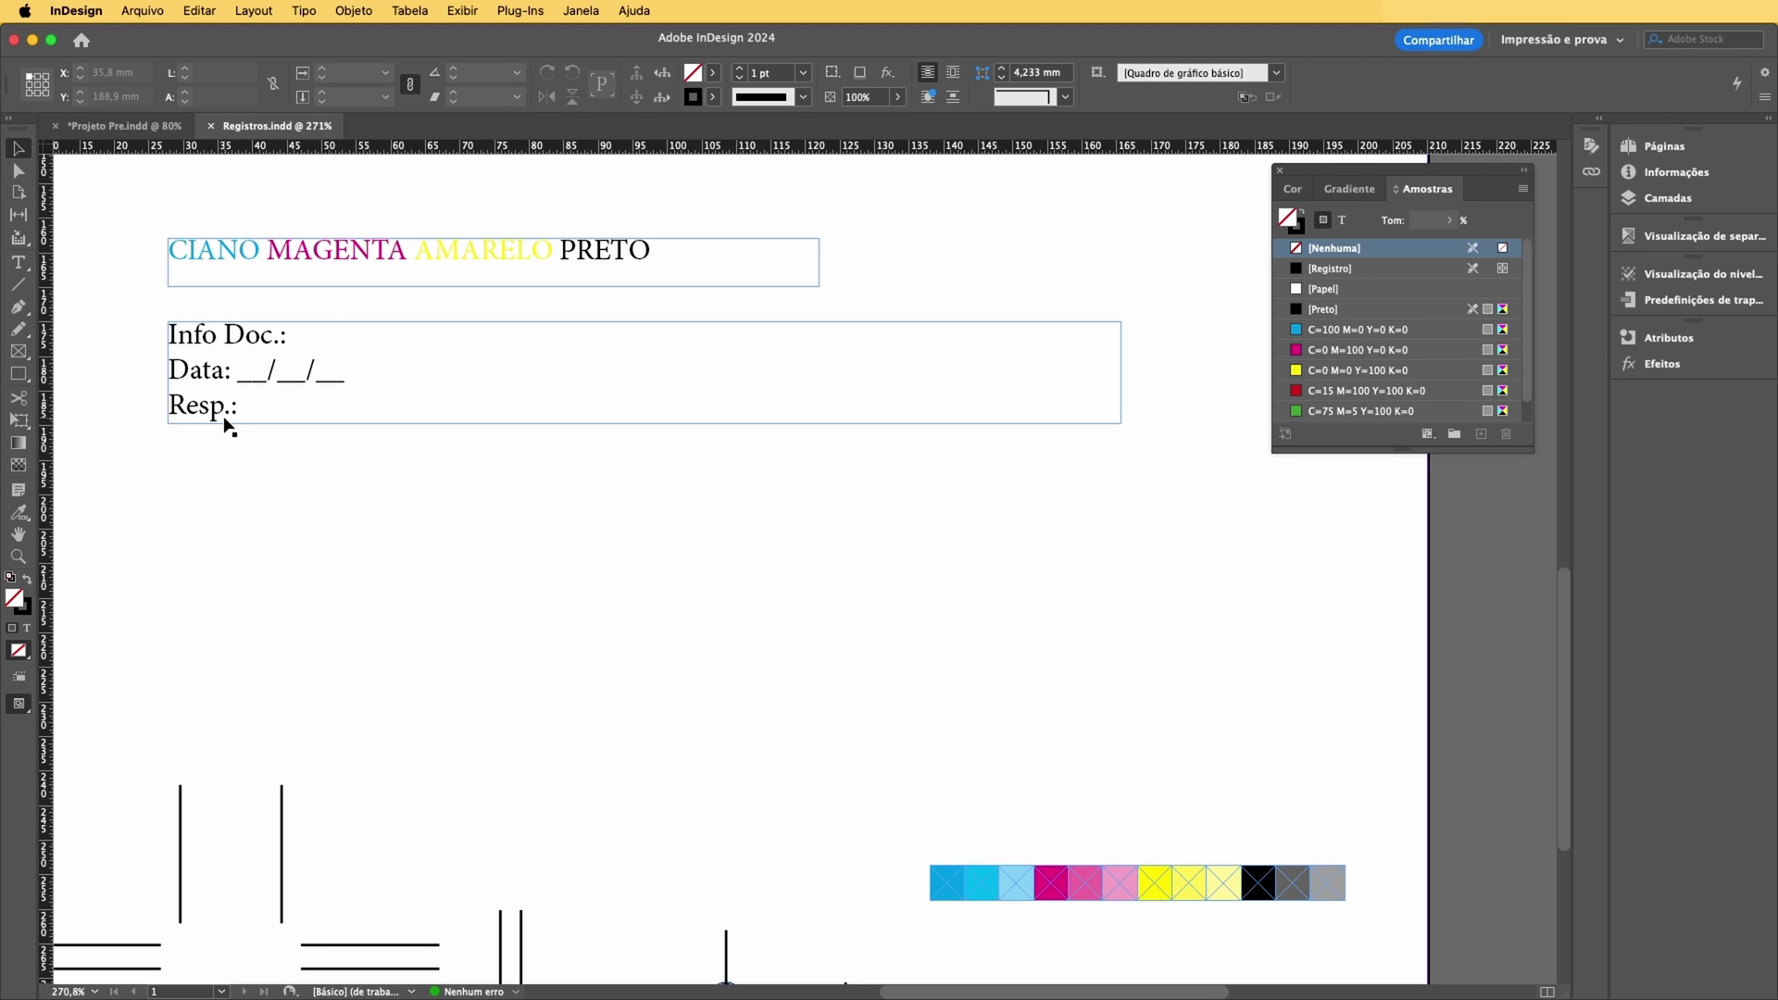
- Copy the ink-name and document-info text frames from Registros.indd and paste them into Projeto Pre.indd near the black flyer's lower corner
drag(136, 218, 363, 446)
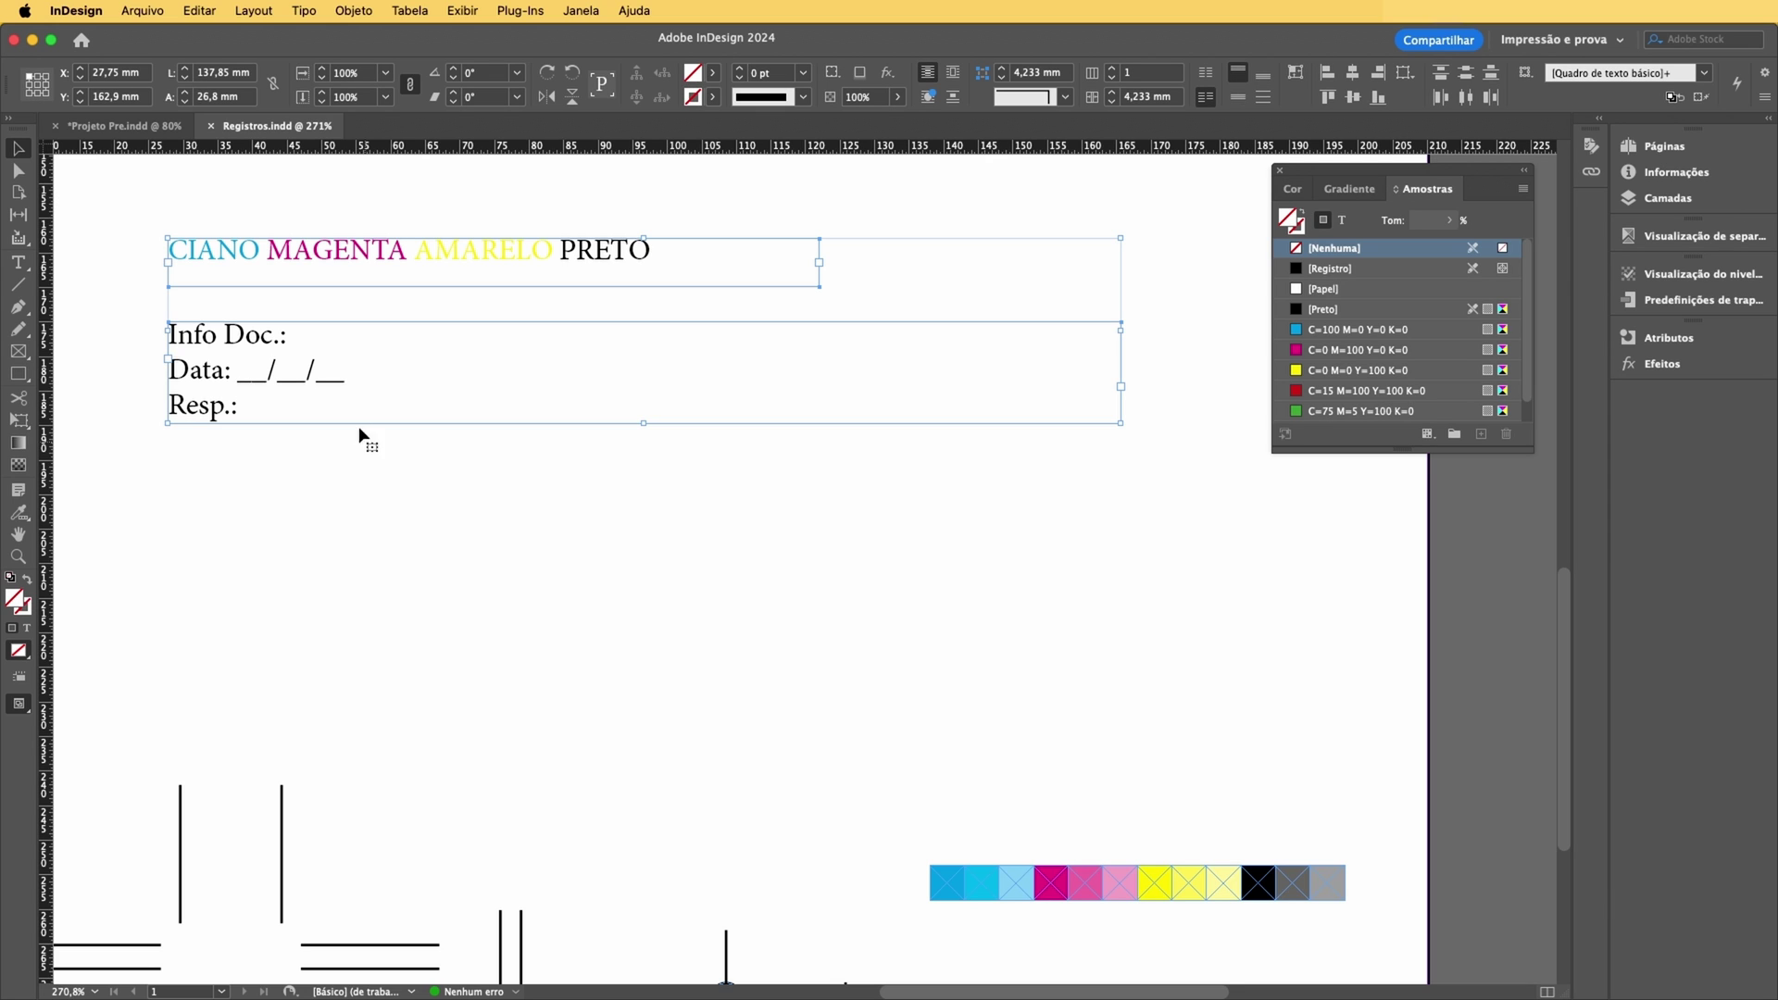
click(124, 126)
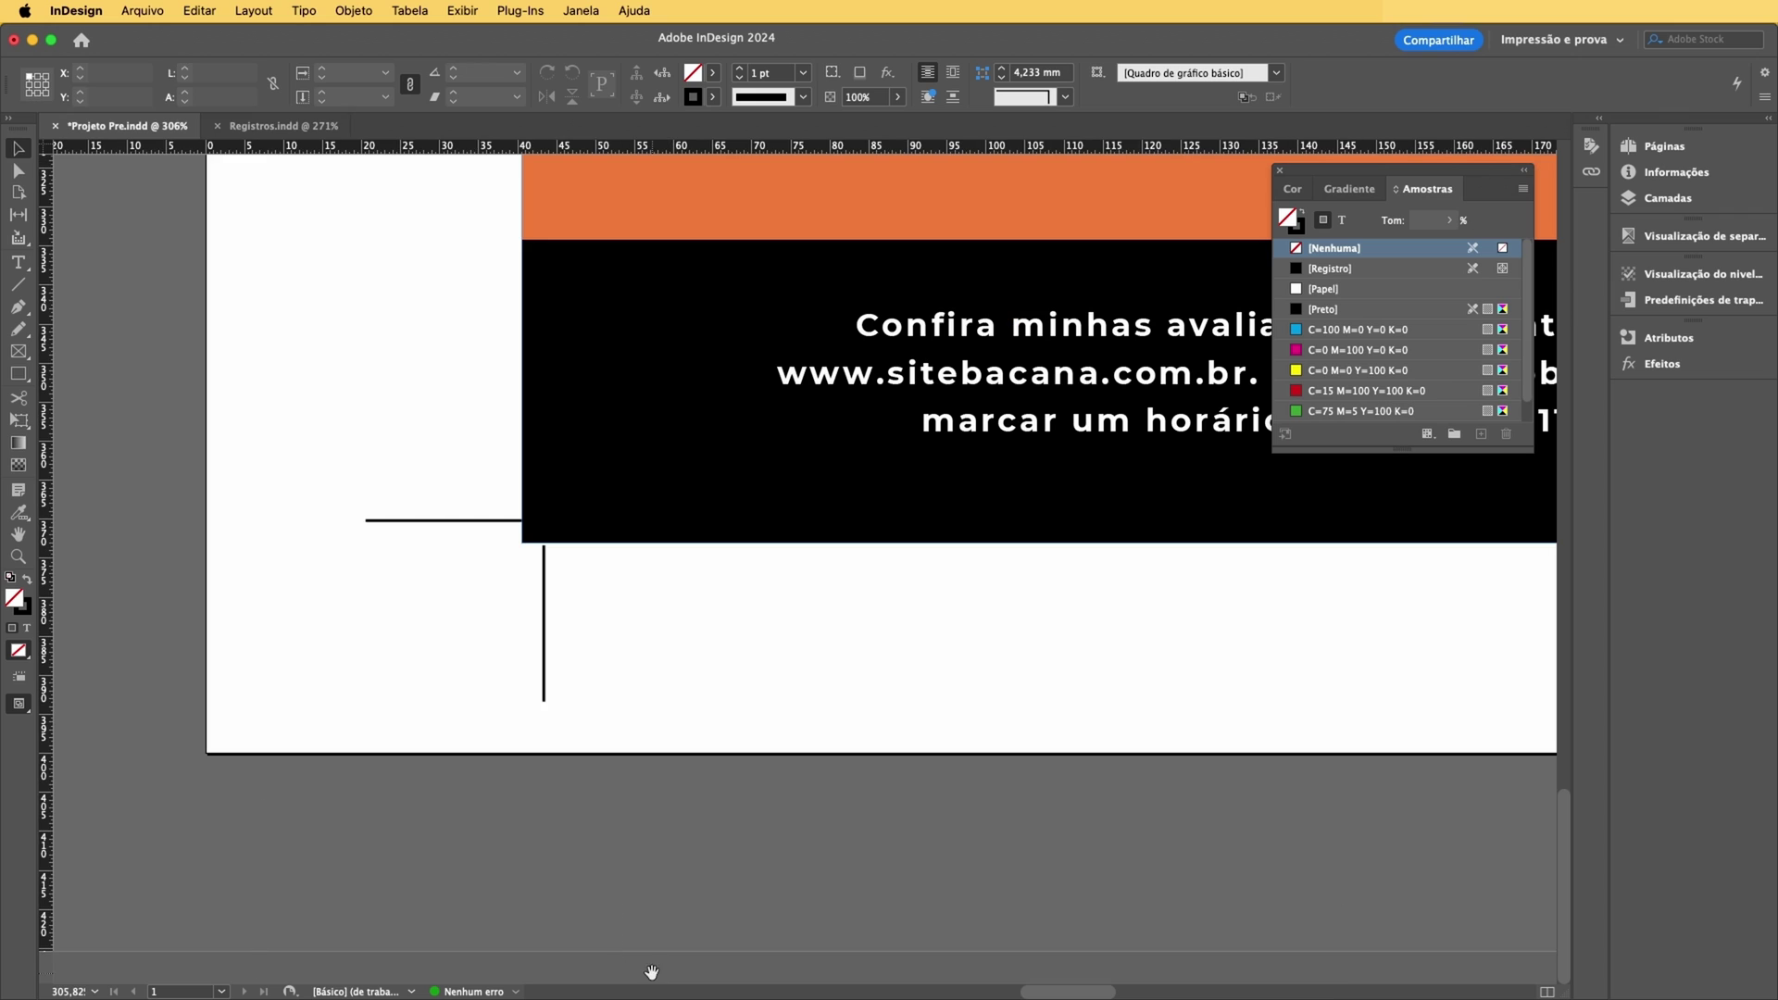
drag(261, 807, 659, 879)
key(super+v)
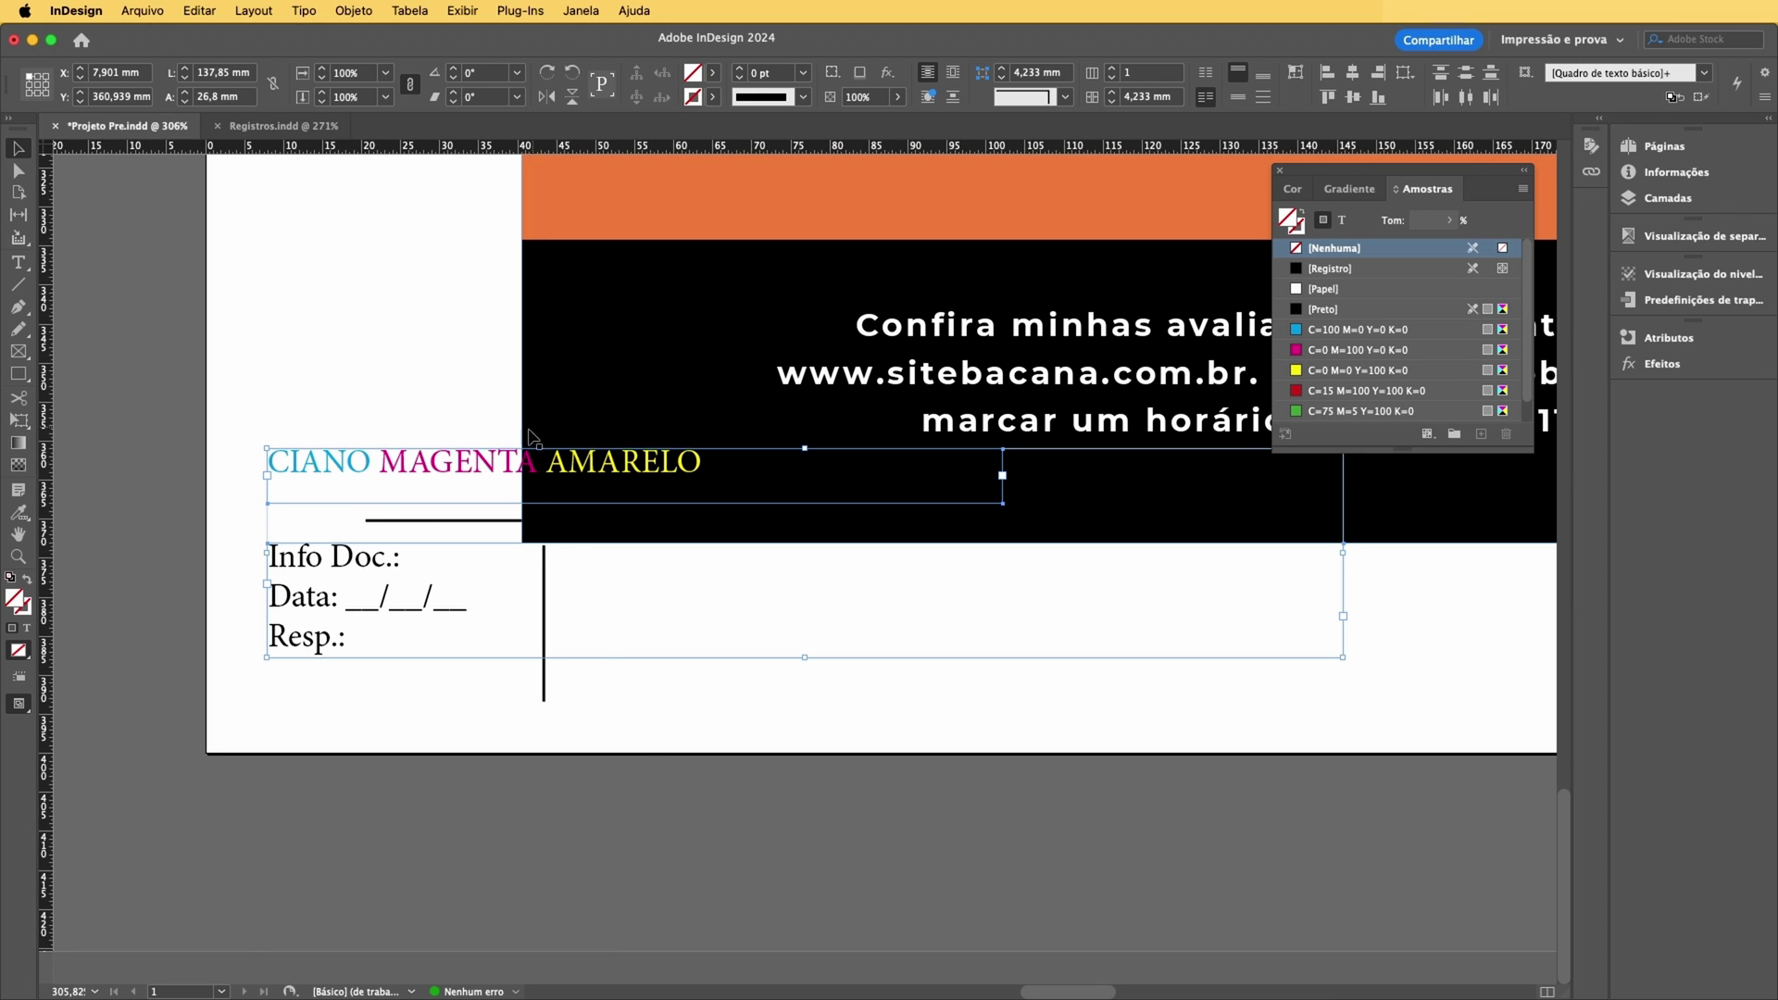
click(209, 769)
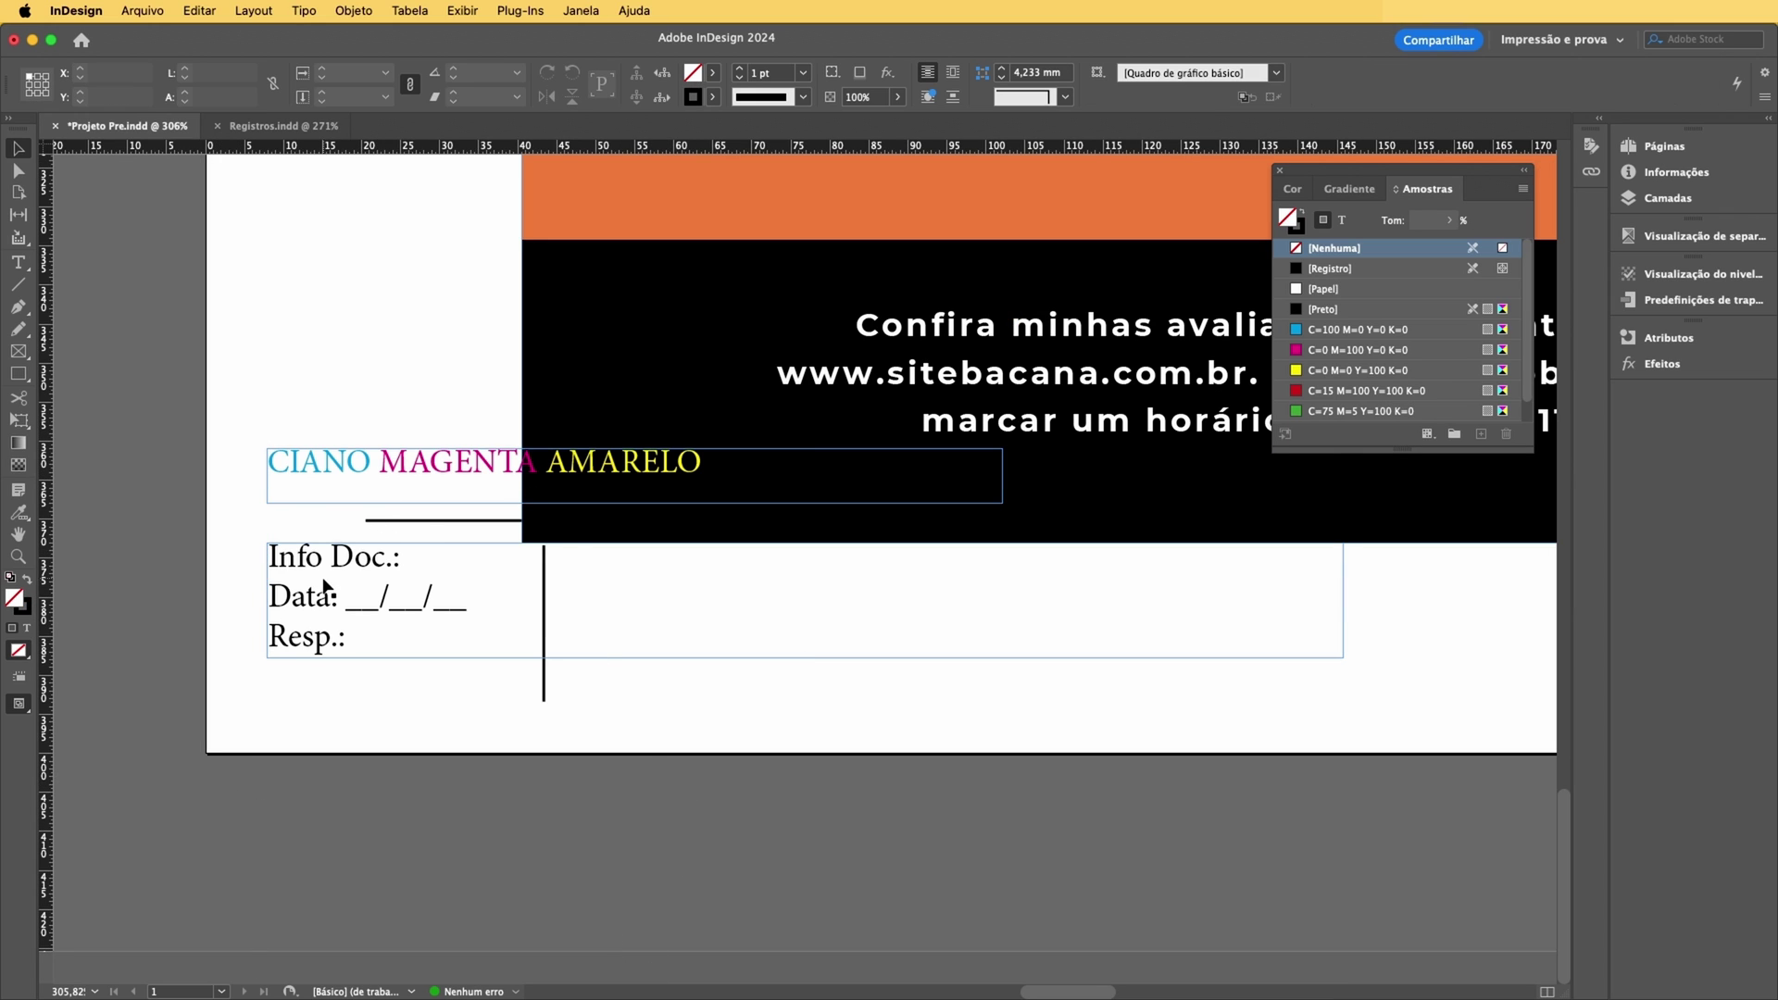
- Move the Info Doc. text frame below the black footer, just inside the corner crop mark, at about X 47.5 mm, Y 375.5 mm
click(310, 574)
drag(311, 574, 620, 594)
scroll(629, 673, right, 5)
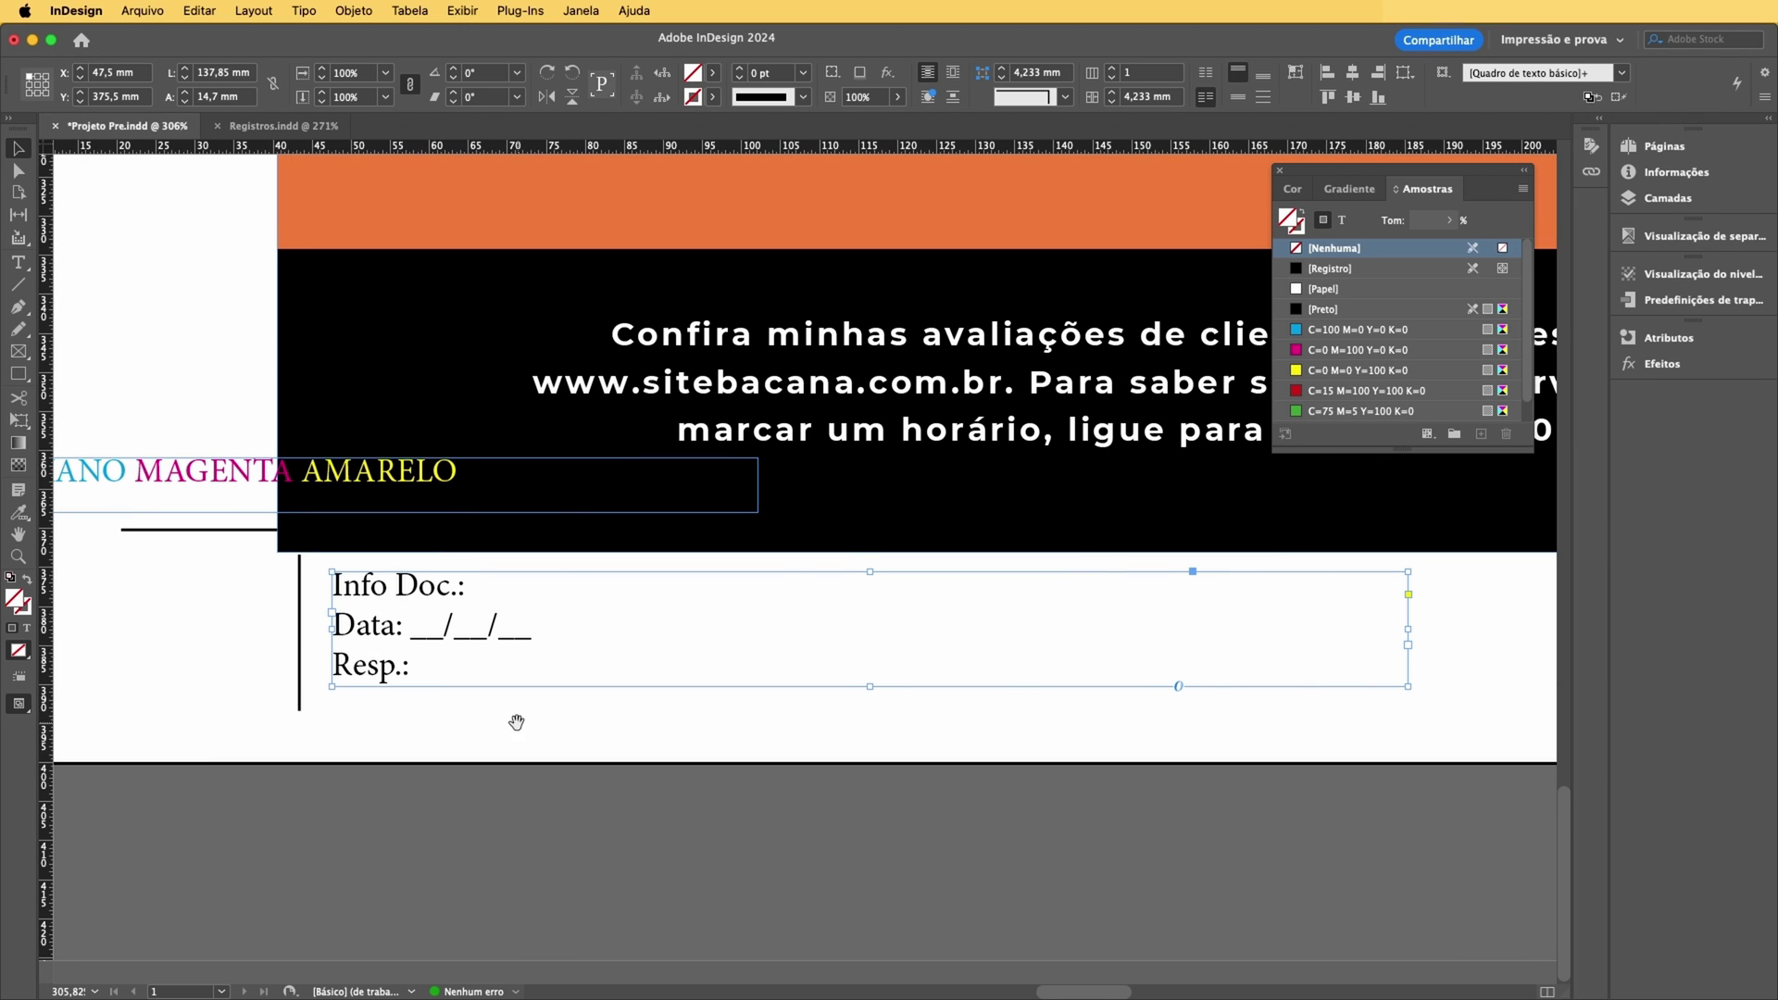
- Move the CIANO MAGENTA AMARELO PRETO text frame below the dog-photo flyer, beside its outer crop mark, at about X 370 mm, Y 376 mm
drag(130, 488, 783, 730)
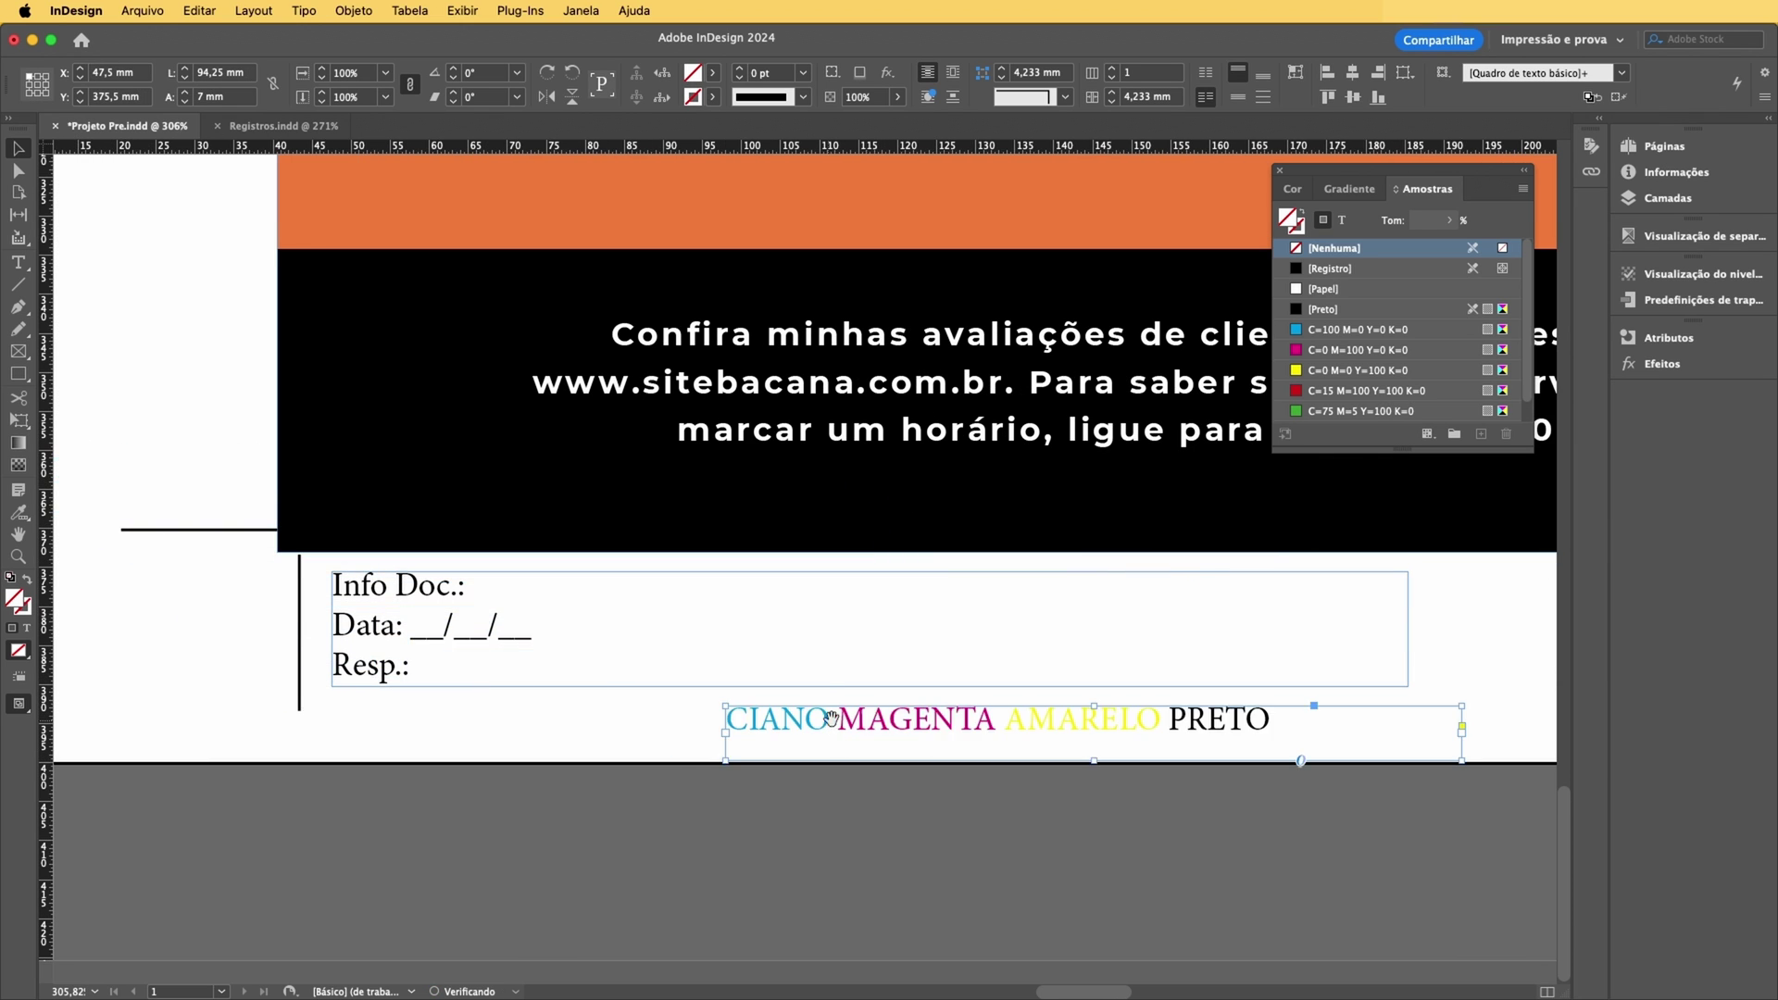
scroll(556, 658, right, 15)
drag(361, 722, 516, 738)
scroll(525, 856, down, 10)
- Check the placement of both text frames under the flyers, deselect everything and close the colour swatches
click(429, 933)
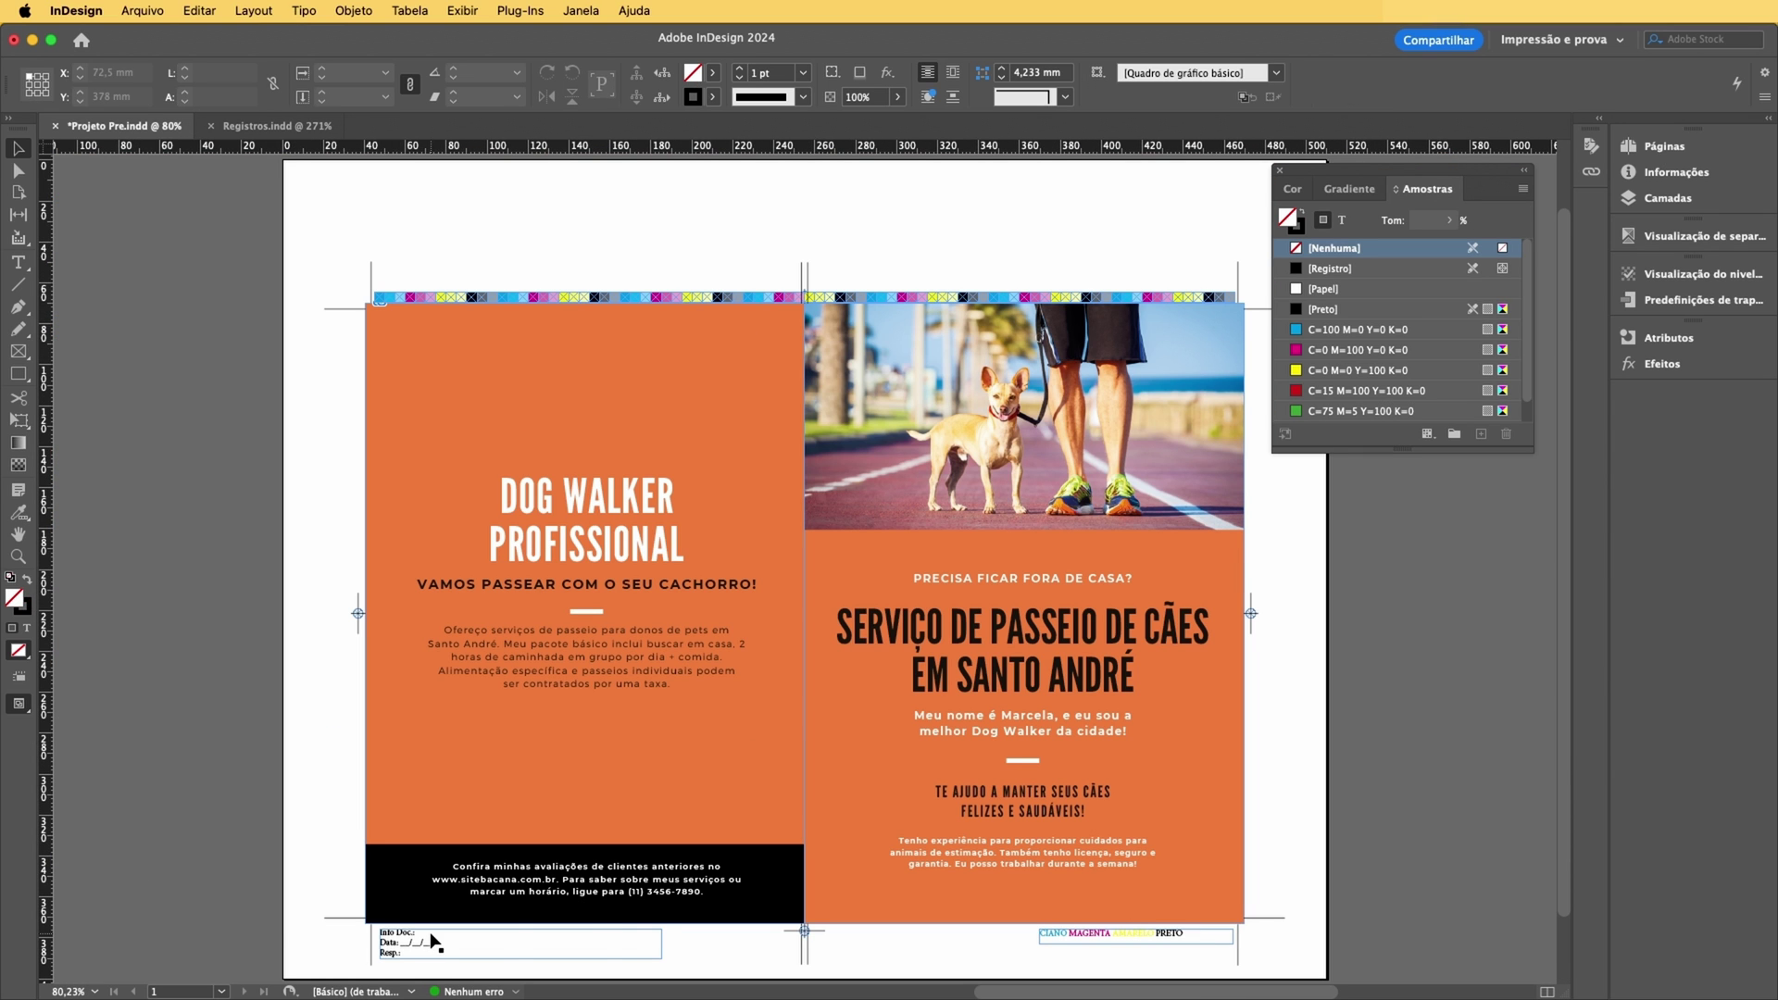
click(1137, 932)
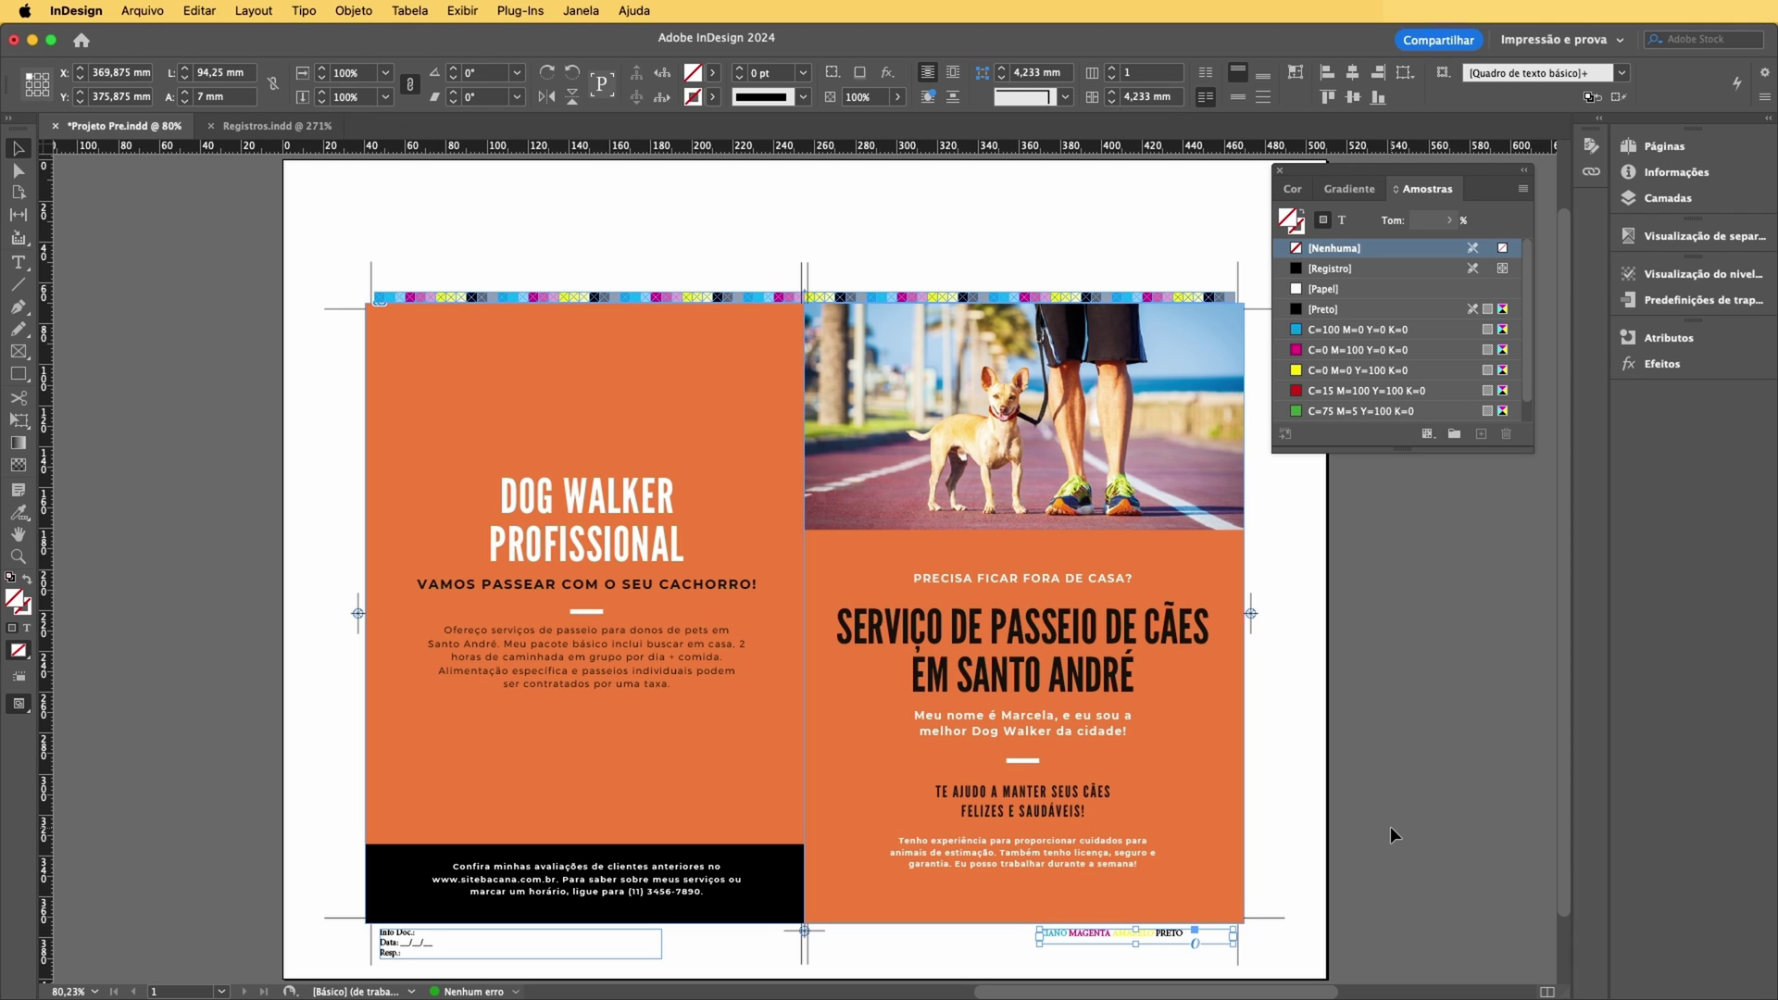
click(1511, 766)
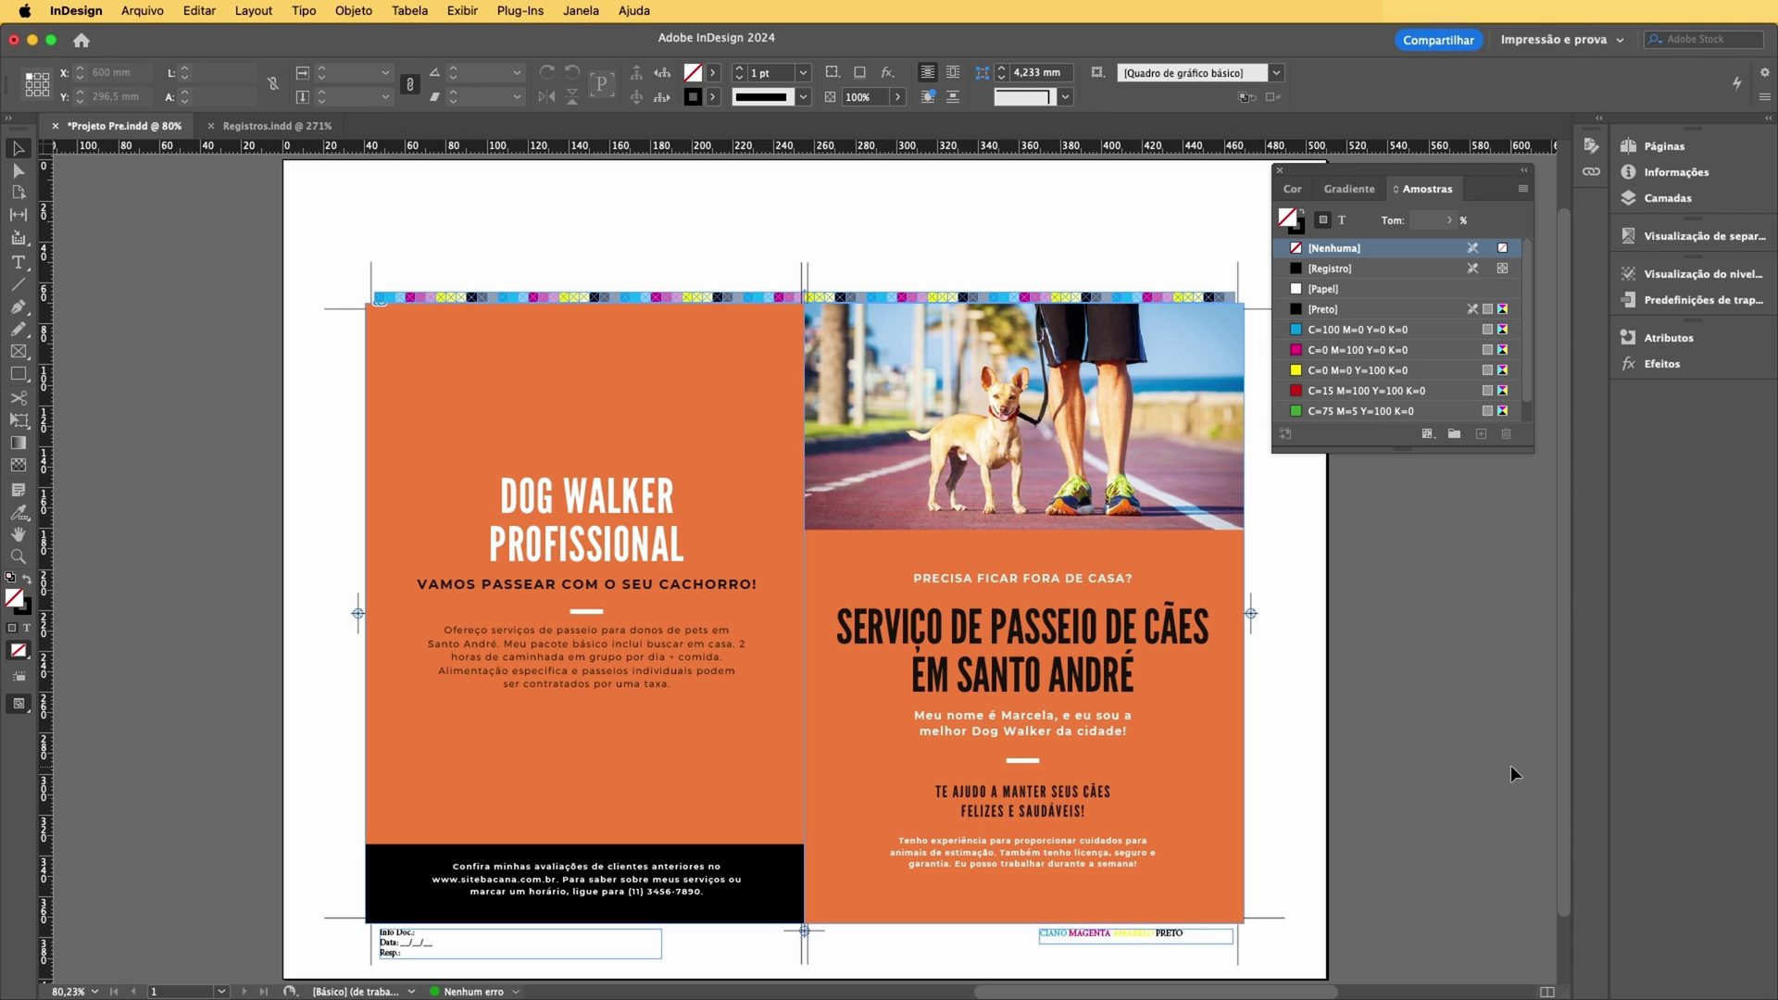
click(1279, 170)
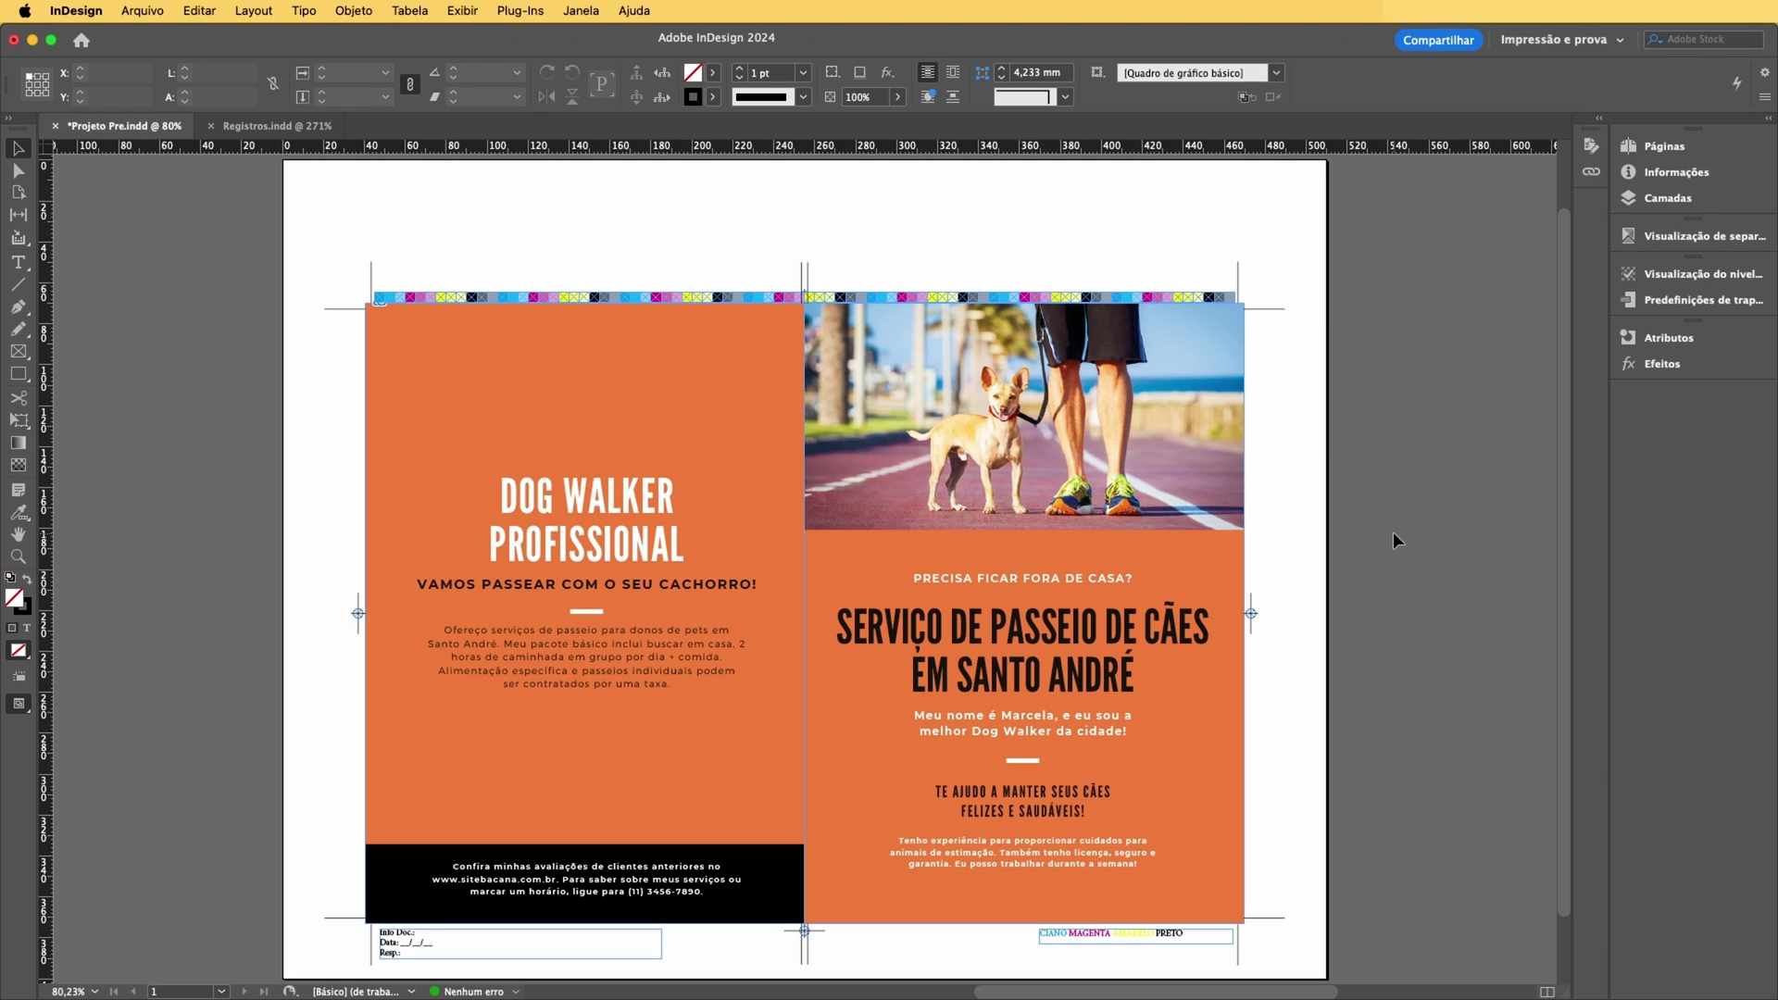